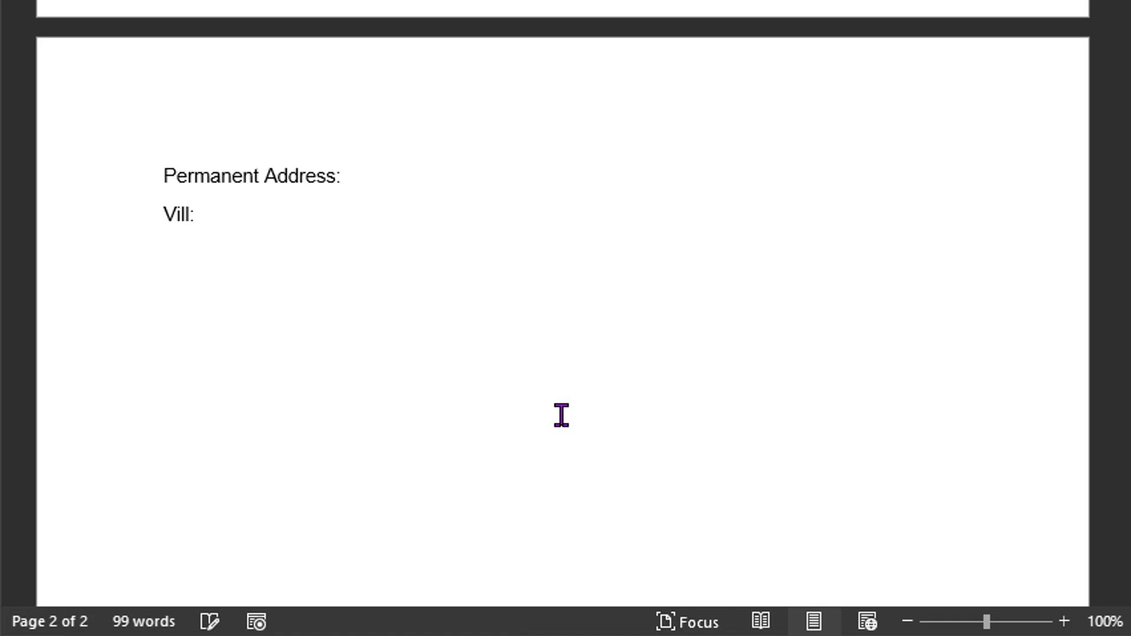
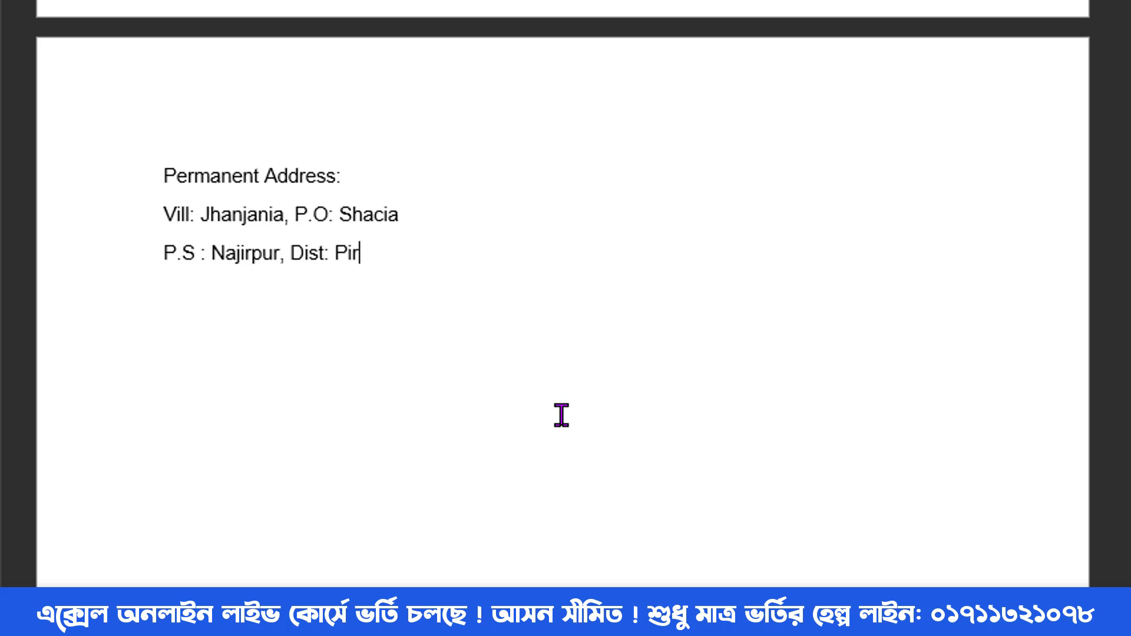
- Fill in the permanent address's village, post office, police station and district lines
{"action": "key", "text": "Return"}
{"action": "key", "text": "Return"}
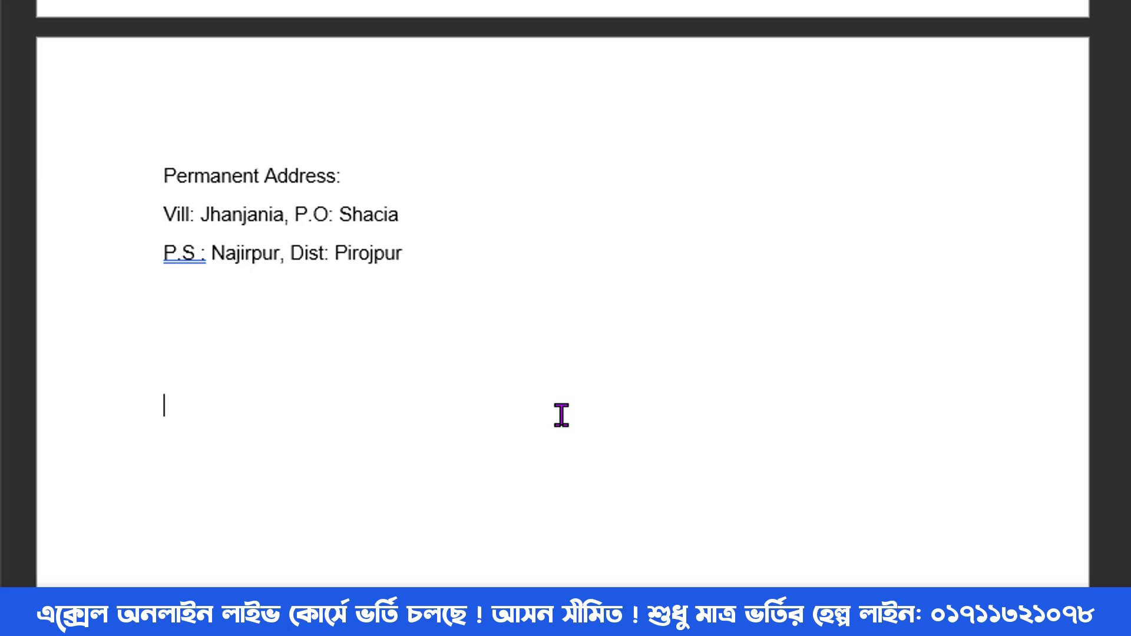
- Add the Signature and Date lines below and accept the grammar fix for the P.S label
{"action": "type", "text": "Signature"}
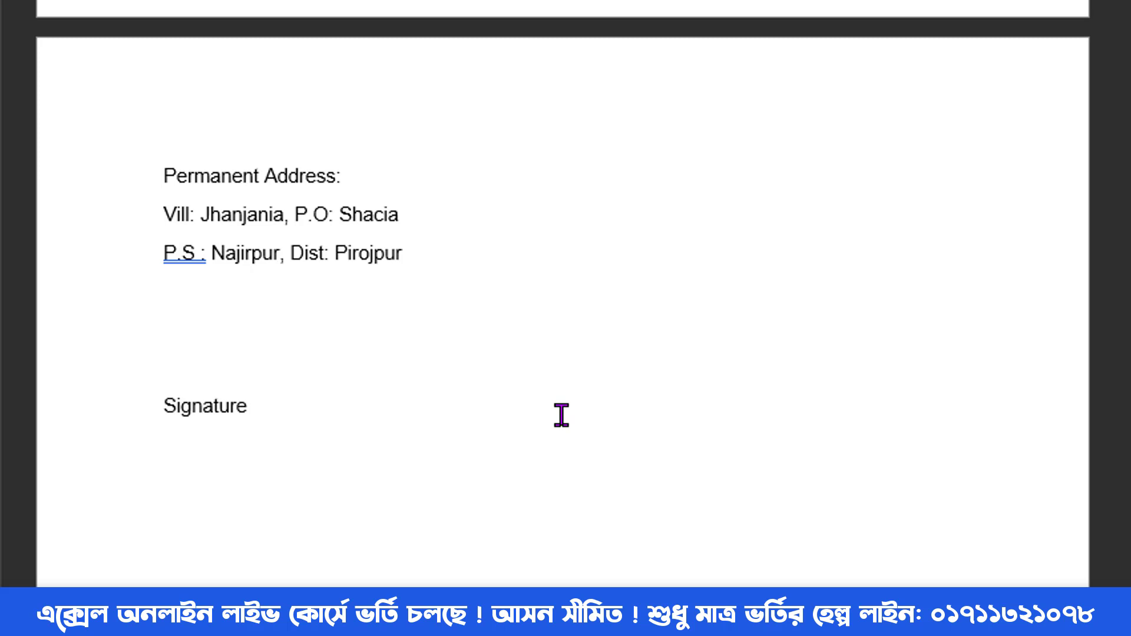
{"action": "type", "text": " Date:"}
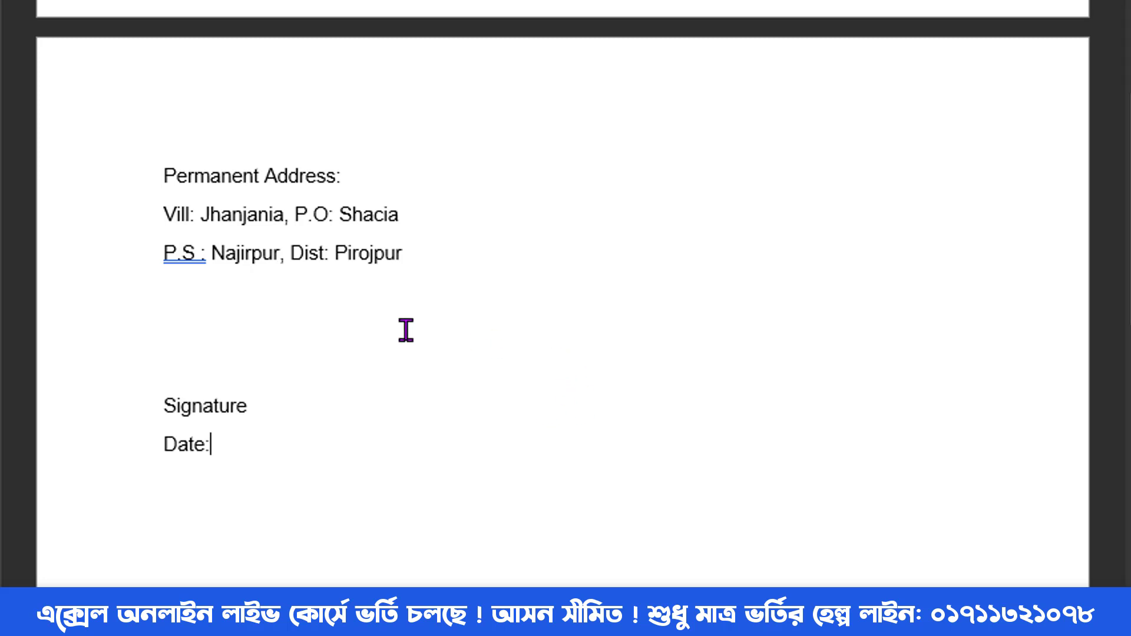
{"action": "right_click", "coordinate": [177, 253]}
{"action": "left_click", "coordinate": [273, 318]}
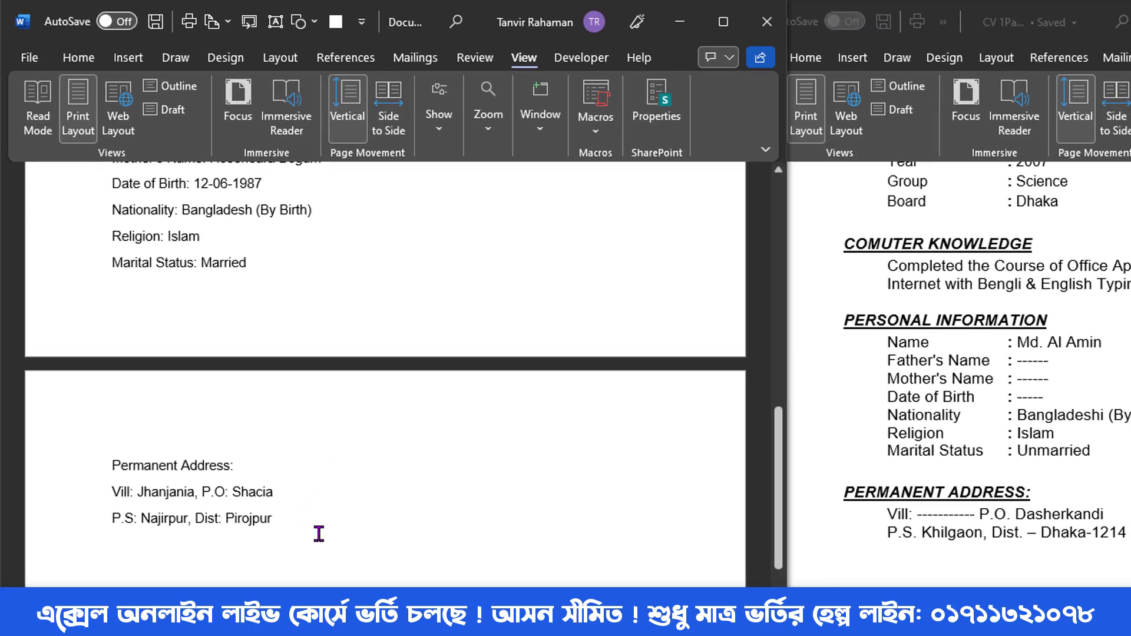
- Centre the three title lines at the top of the resume
{"action": "scroll", "coordinate": [878, 469], "scroll_direction": "up", "scroll_amount": 4}
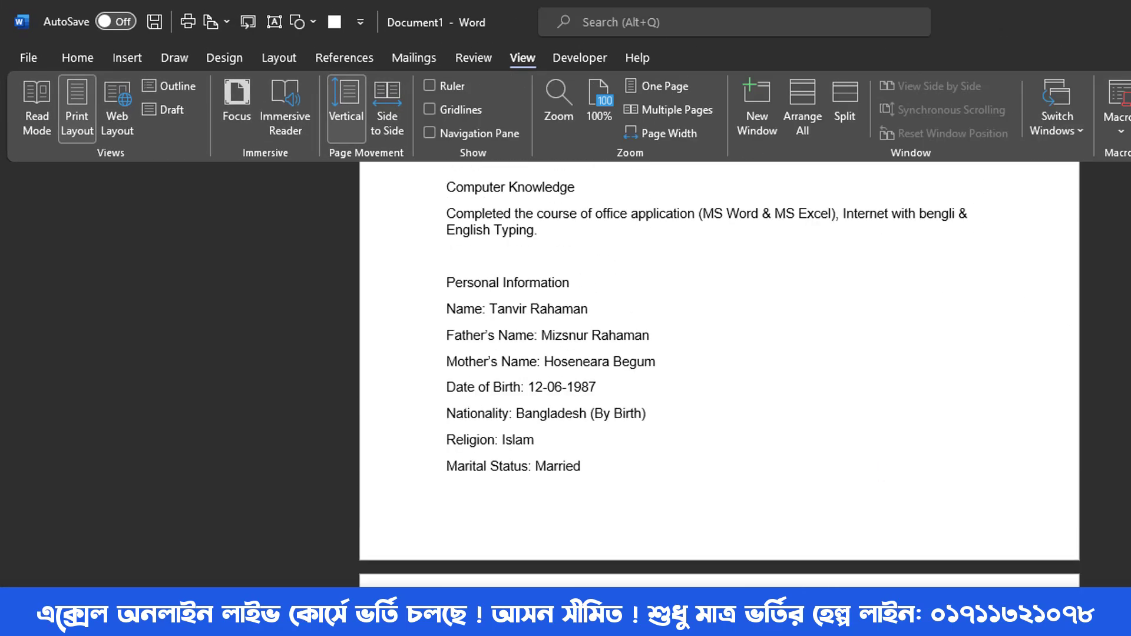
{"action": "scroll", "coordinate": [719, 377], "scroll_direction": "up", "scroll_amount": 6}
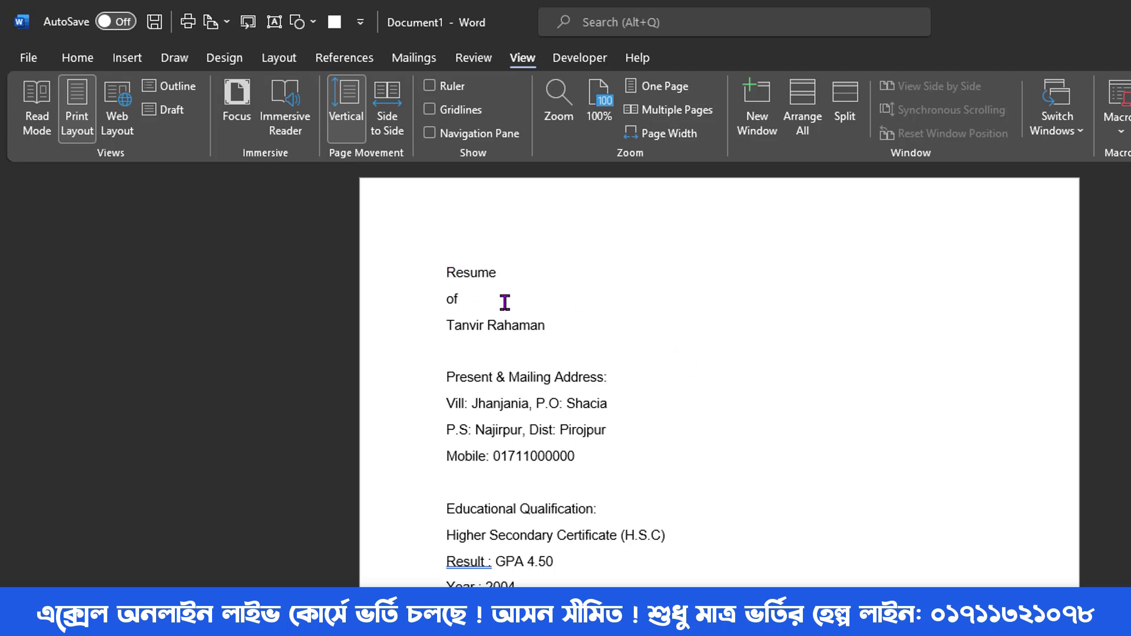
{"action": "left_click_drag", "start_coordinate": [558, 323], "coordinate": [443, 274]}
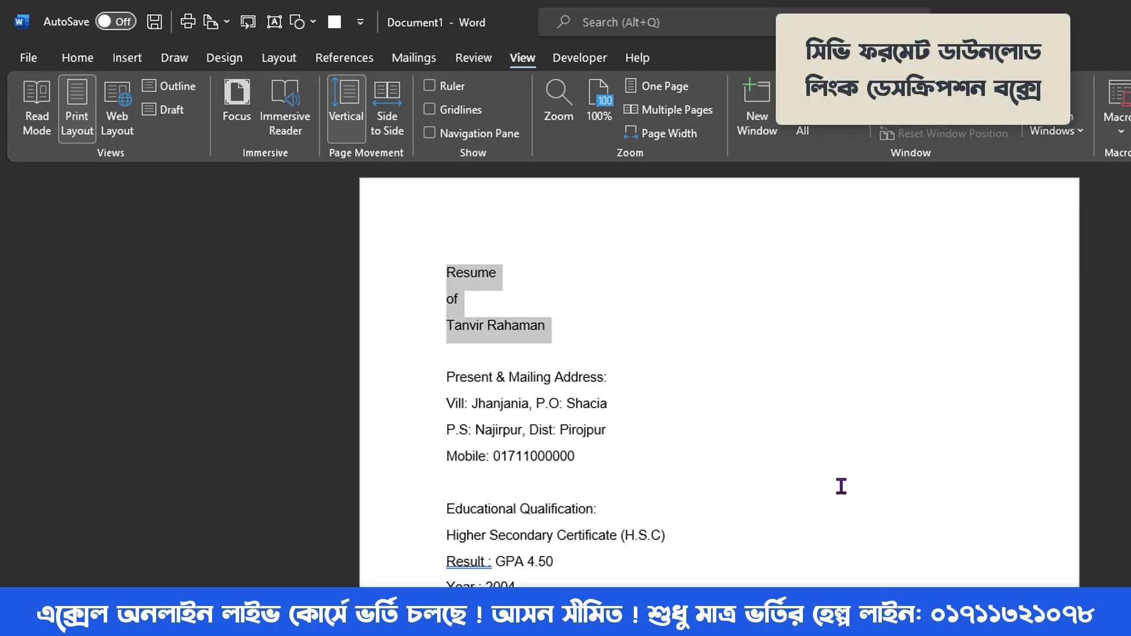
{"action": "left_click", "coordinate": [77, 58]}
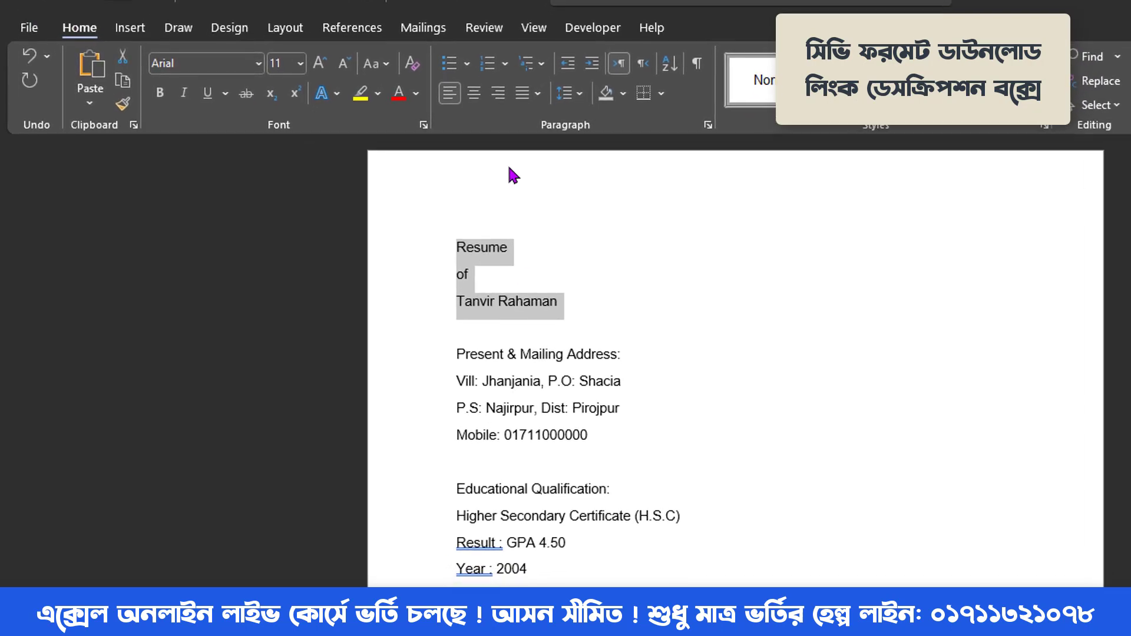
{"action": "left_click", "coordinate": [476, 89]}
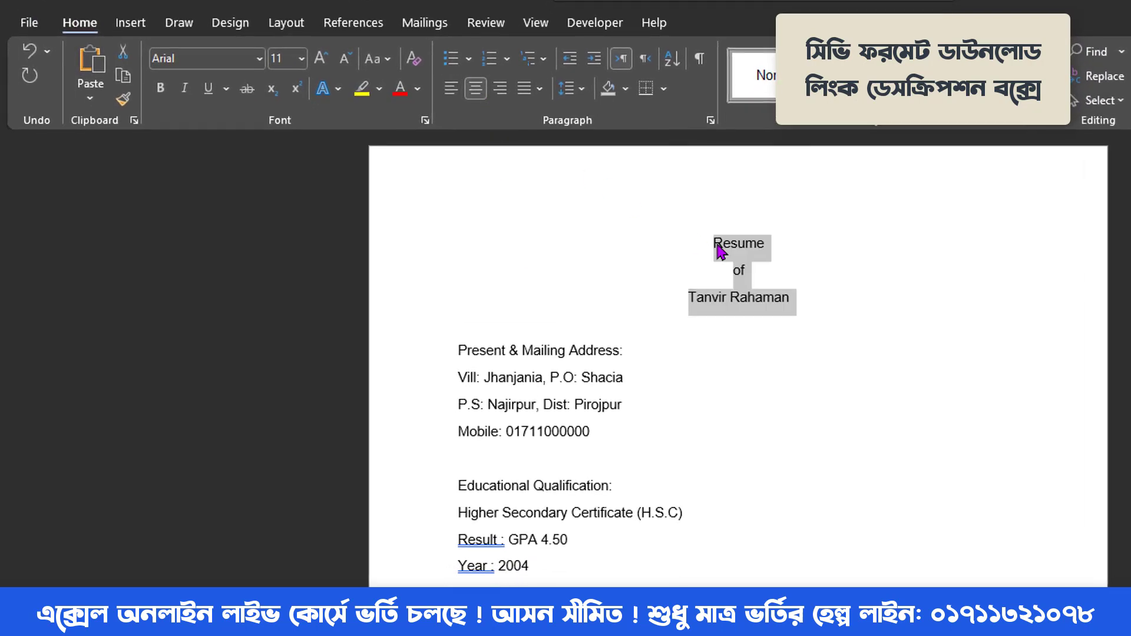
- Change the title lines to UPPERCASE and make them bold
{"action": "double_click", "coordinate": [746, 243]}
{"action": "left_click_drag", "start_coordinate": [790, 298], "coordinate": [715, 255]}
{"action": "left_click", "coordinate": [388, 61]}
{"action": "left_click", "coordinate": [406, 137]}
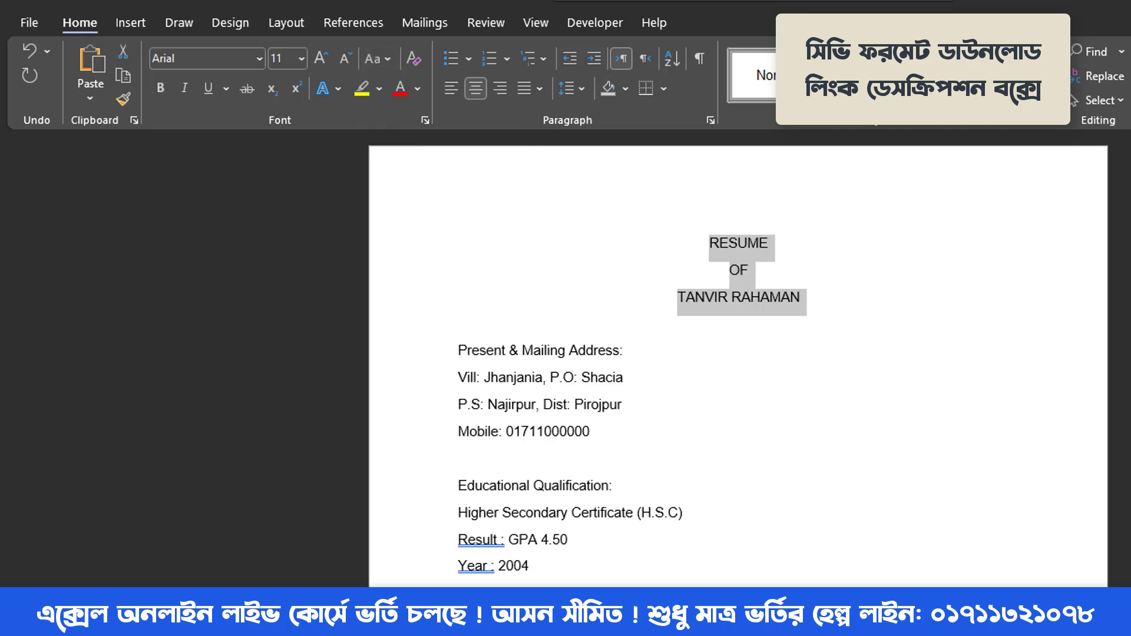
{"action": "double_click", "coordinate": [753, 246]}
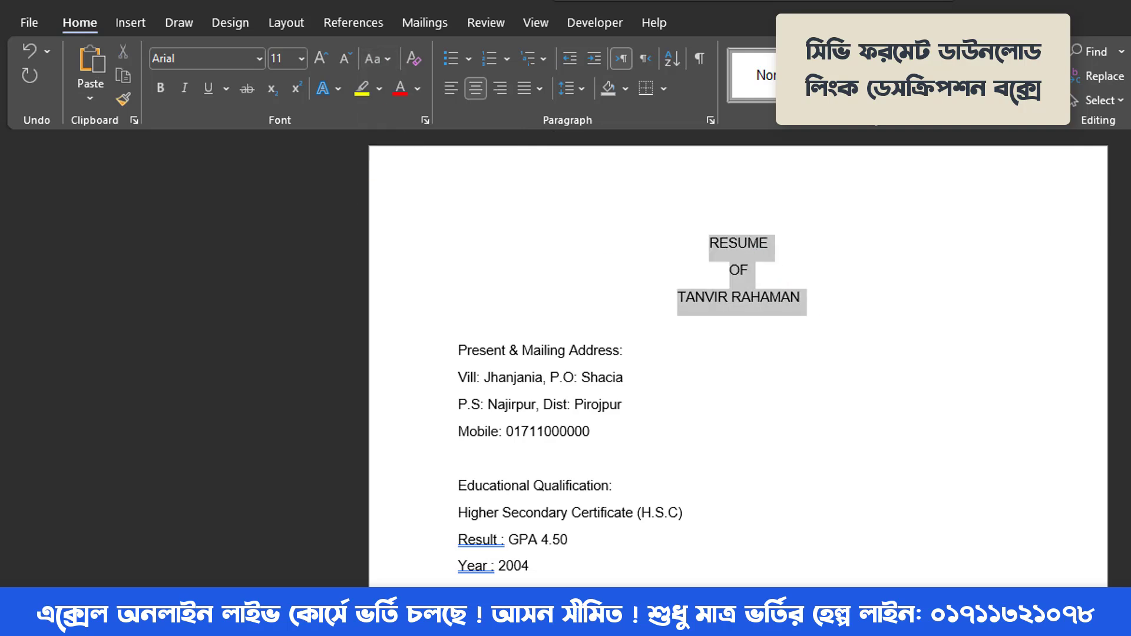
{"action": "left_click", "coordinate": [699, 205]}
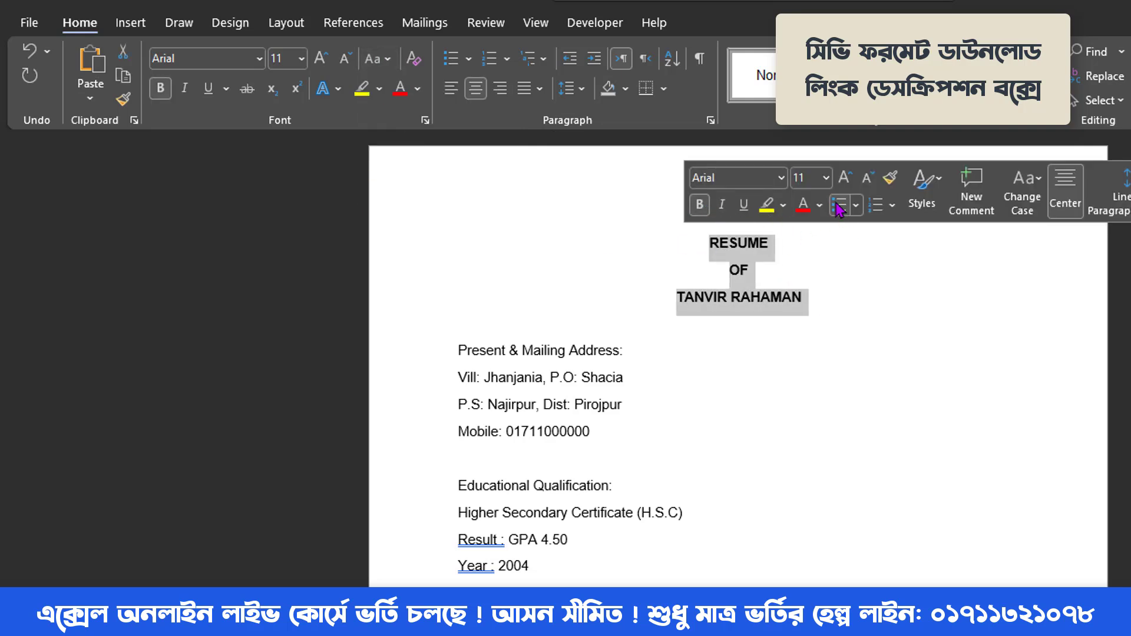
- Grow the title to 20 pt, then shrink the middle word OF to 18 pt
{"action": "left_click", "coordinate": [845, 178]}
{"action": "left_click", "coordinate": [846, 183]}
{"action": "left_click", "coordinate": [846, 183]}
{"action": "left_click", "coordinate": [846, 183]}
{"action": "left_click", "coordinate": [846, 183]}
{"action": "left_click_drag", "start_coordinate": [784, 294], "coordinate": [720, 288]}
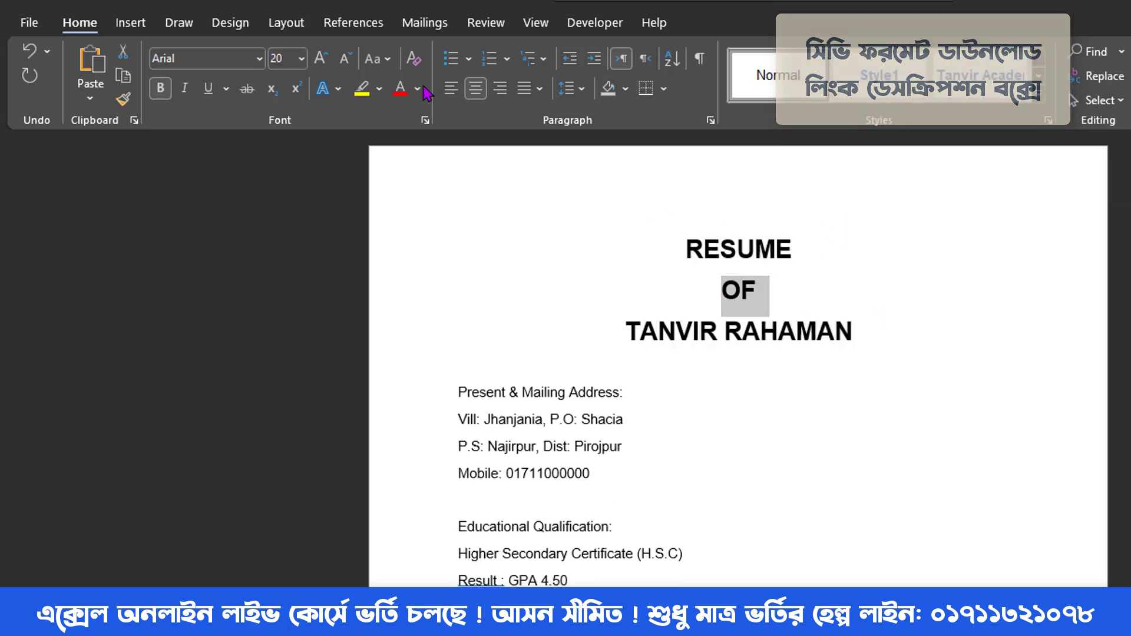
{"action": "left_click", "coordinate": [347, 60]}
{"action": "left_click", "coordinate": [783, 307]}
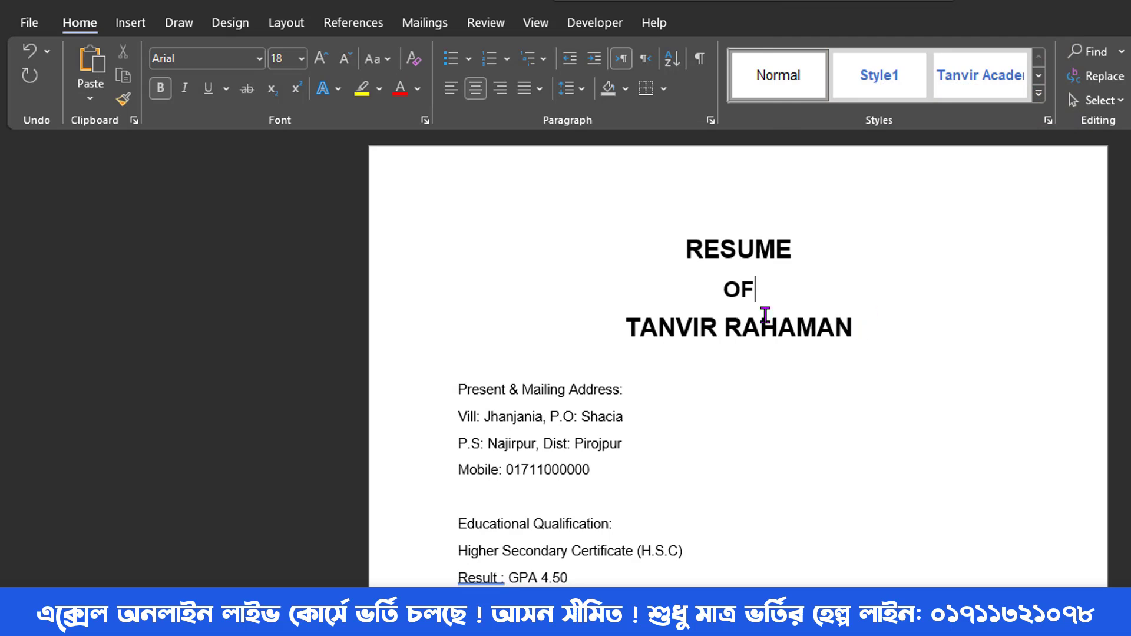
{"action": "left_click_drag", "start_coordinate": [764, 315], "coordinate": [657, 257]}
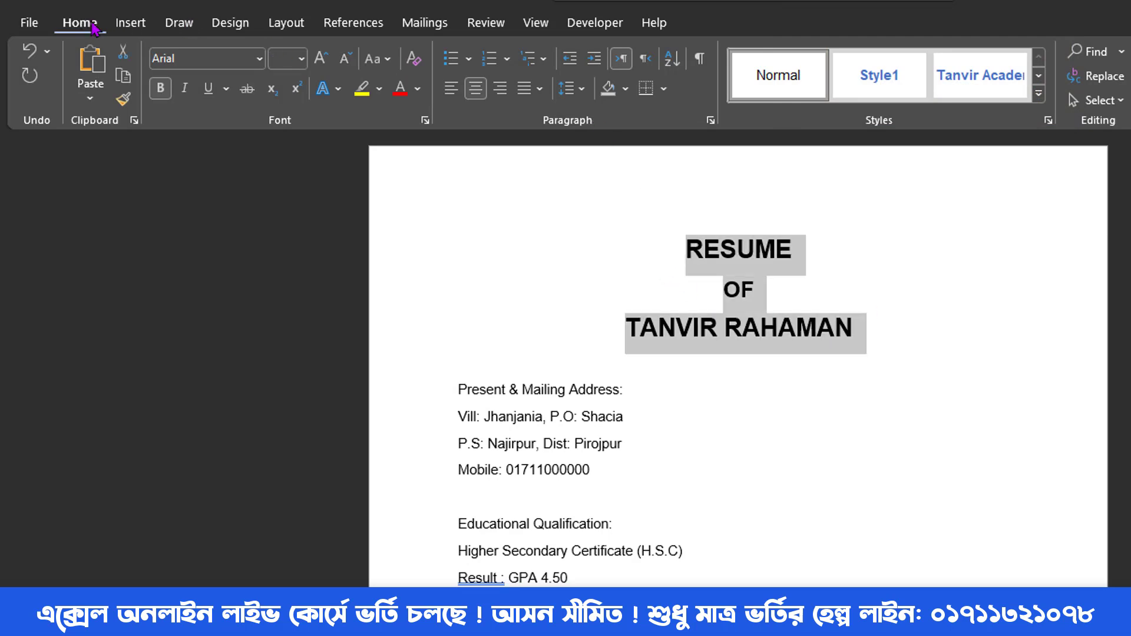
{"action": "left_click", "coordinate": [582, 90]}
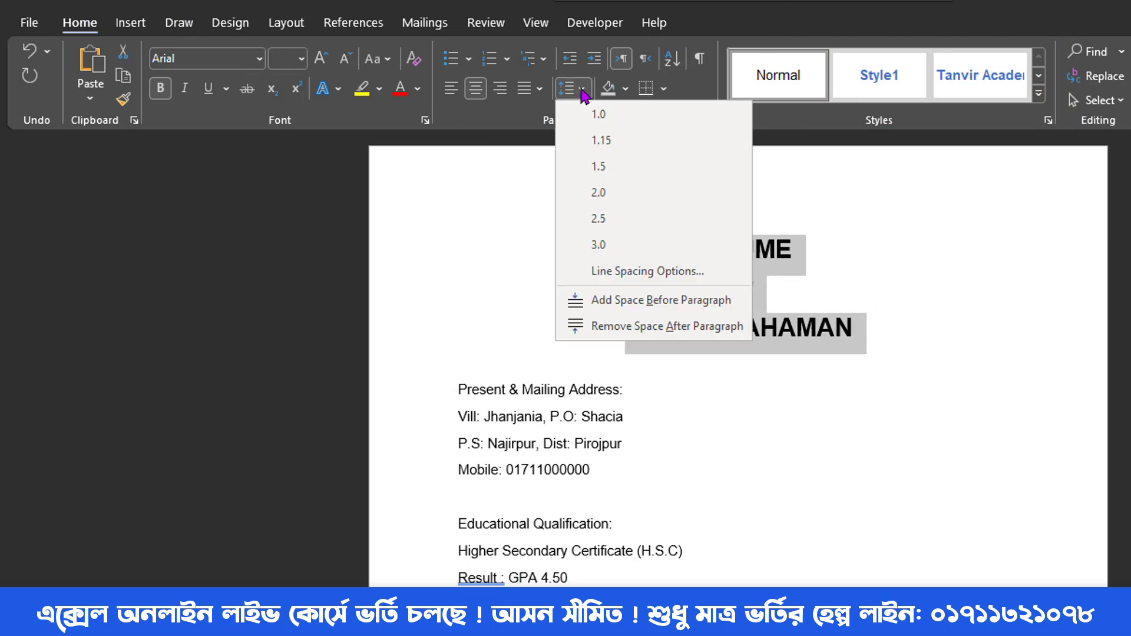
- Tighten the title's line spacing and set the page's top margin to 0.7 inch
{"action": "left_click", "coordinate": [614, 328]}
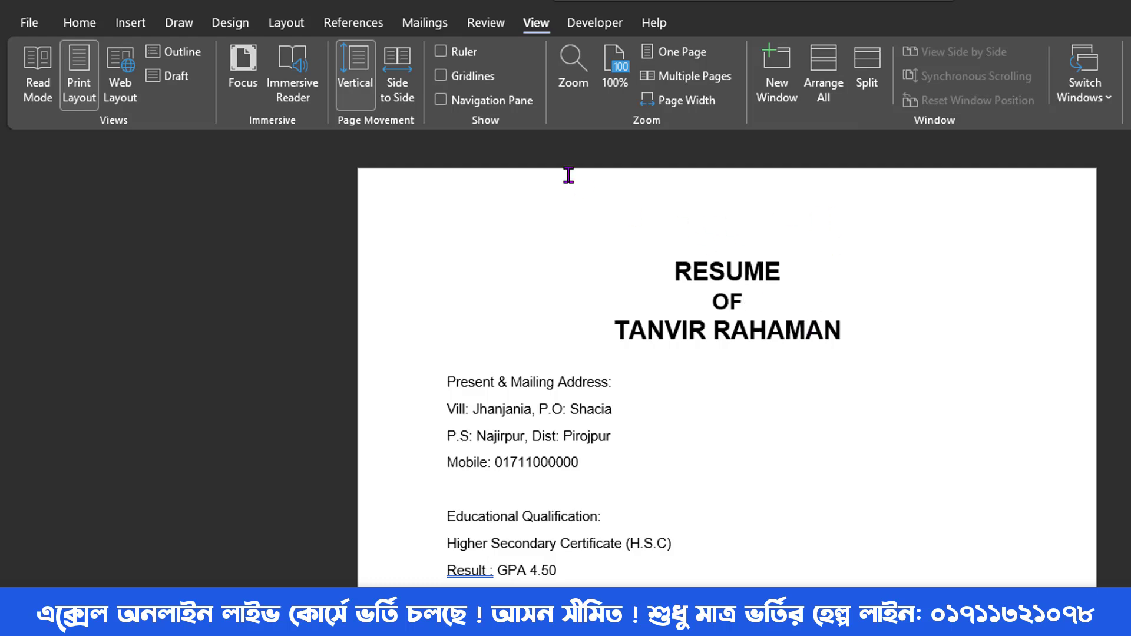
{"action": "left_click", "coordinate": [284, 22]}
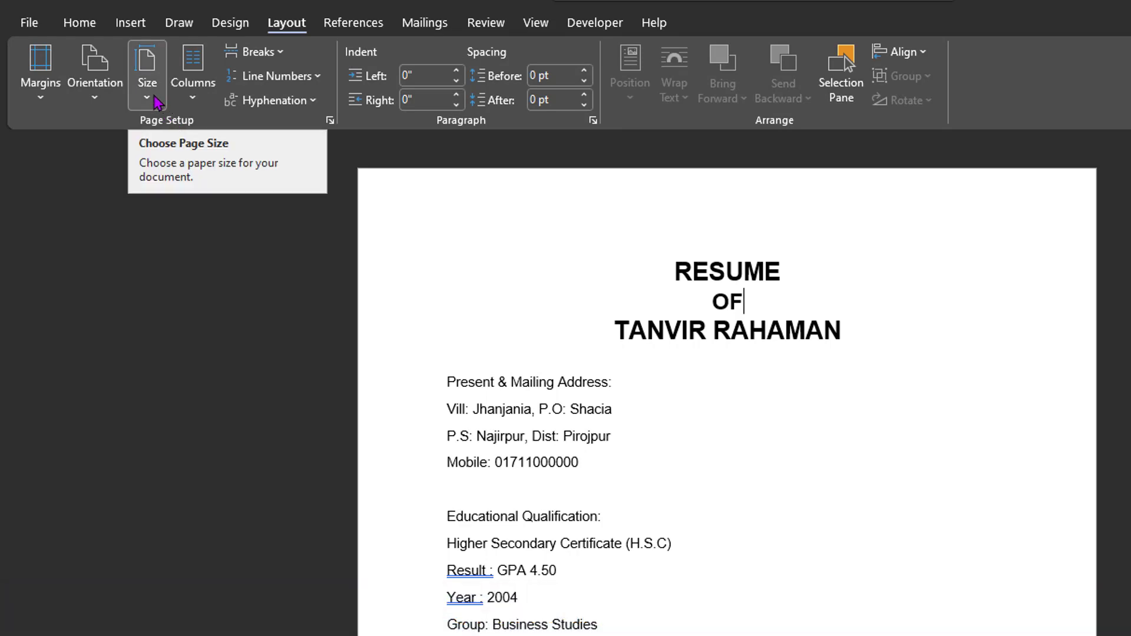
{"action": "left_click", "coordinate": [43, 91]}
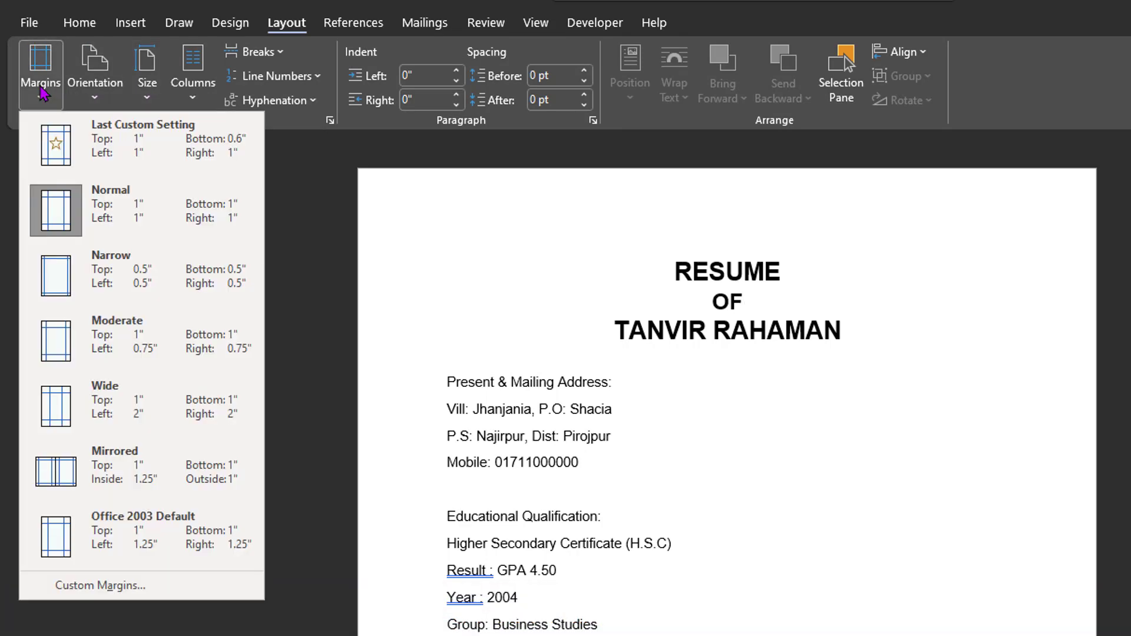
{"action": "left_click", "coordinate": [157, 586]}
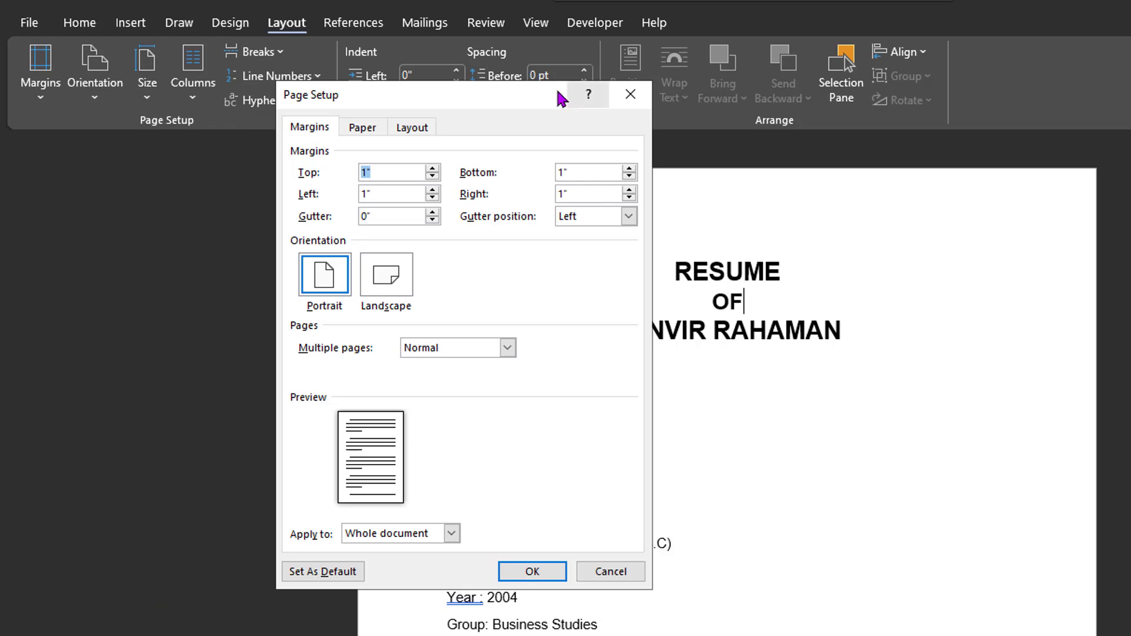
{"action": "left_click_drag", "start_coordinate": [536, 96], "coordinate": [421, 96]}
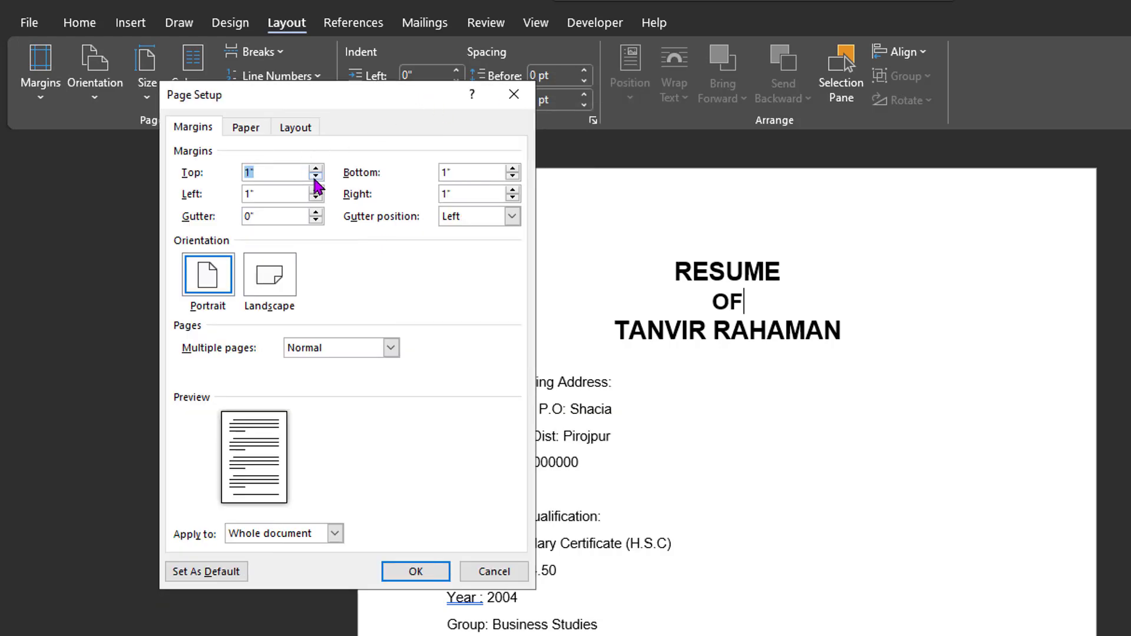
{"action": "left_click", "coordinate": [317, 169]}
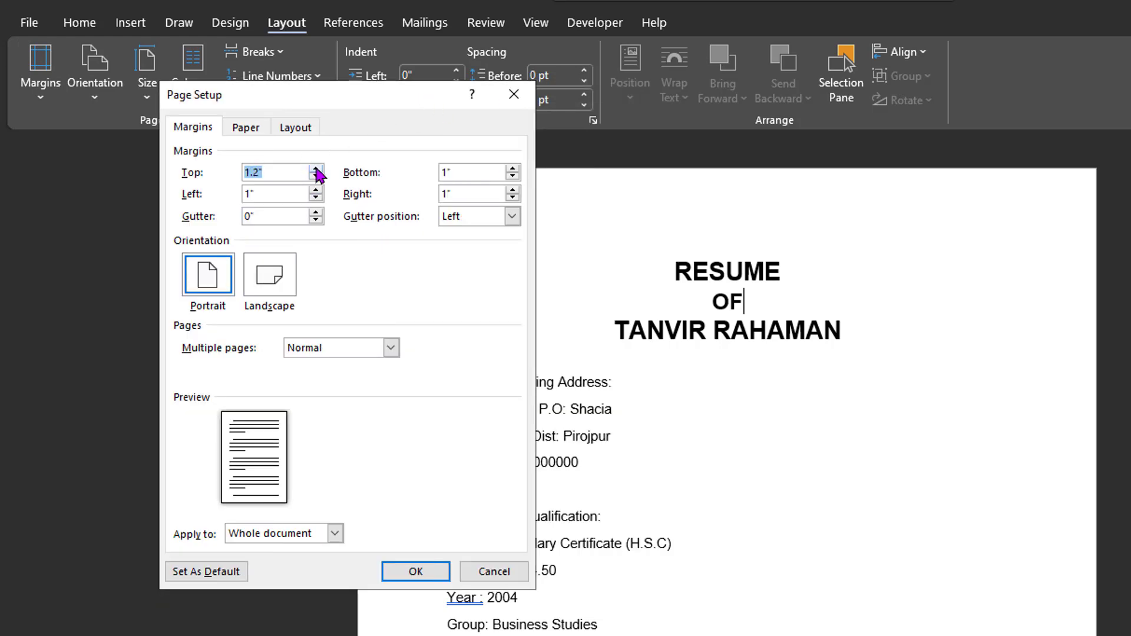
{"action": "left_click", "coordinate": [316, 176]}
{"action": "left_click", "coordinate": [316, 176]}
{"action": "left_click", "coordinate": [316, 176]}
{"action": "left_click", "coordinate": [316, 176]}
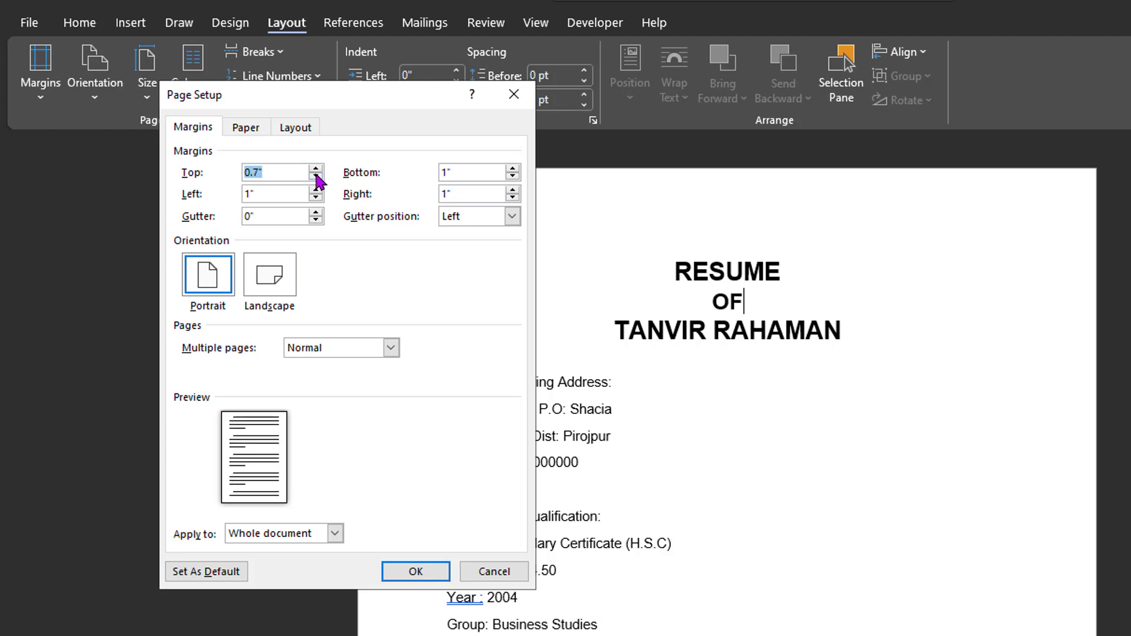
{"action": "key", "text": "Return"}
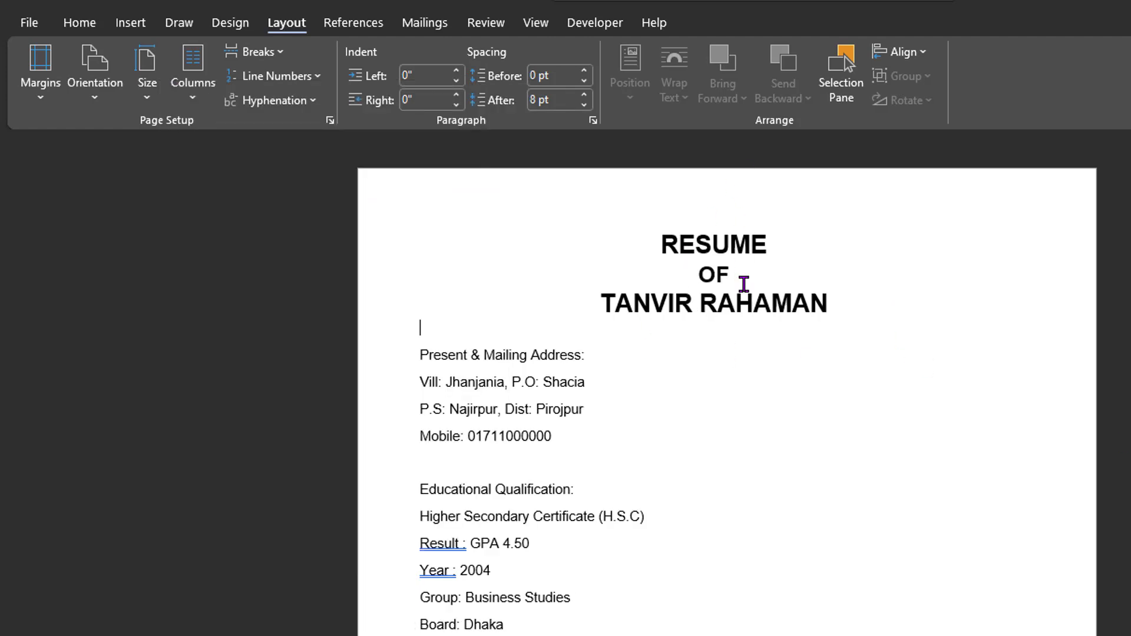
{"action": "triple_click", "coordinate": [583, 350]}
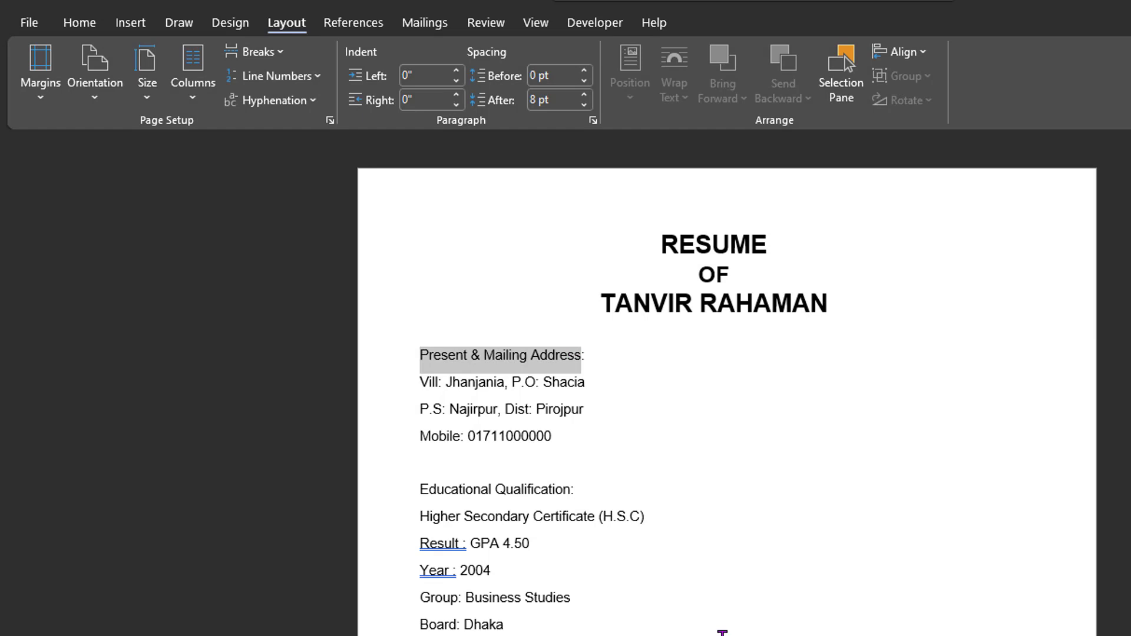
- Make the Present & Mailing Address: heading bold, larger and underlined
{"action": "left_click", "coordinate": [76, 23]}
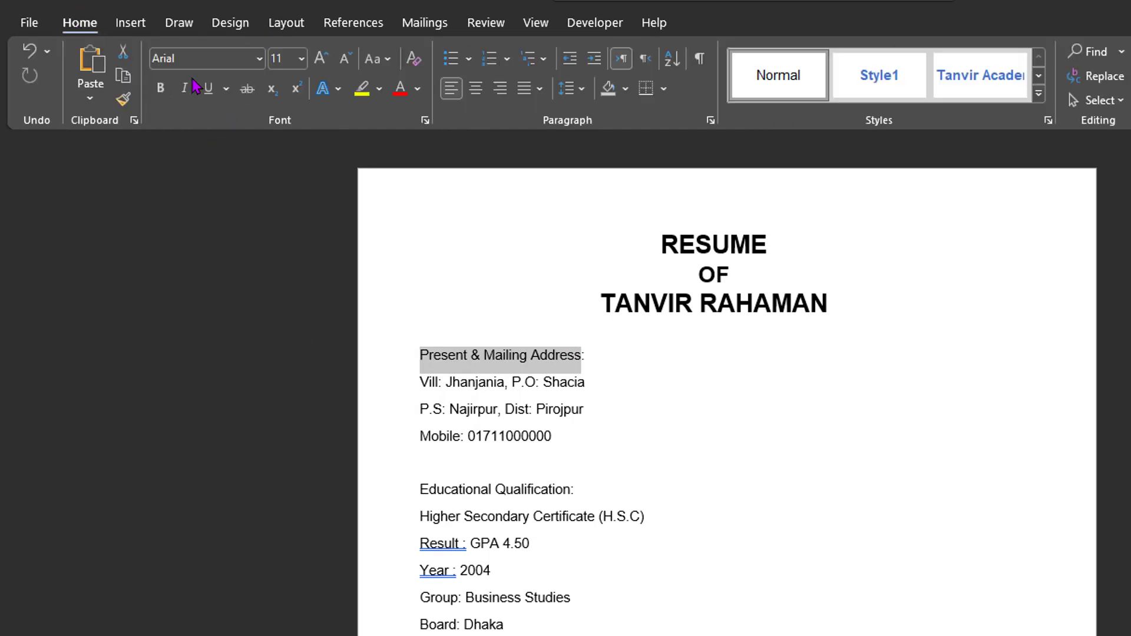
{"action": "left_click", "coordinate": [160, 88]}
{"action": "left_click", "coordinate": [320, 59]}
{"action": "left_click", "coordinate": [320, 59]}
{"action": "left_click", "coordinate": [320, 59]}
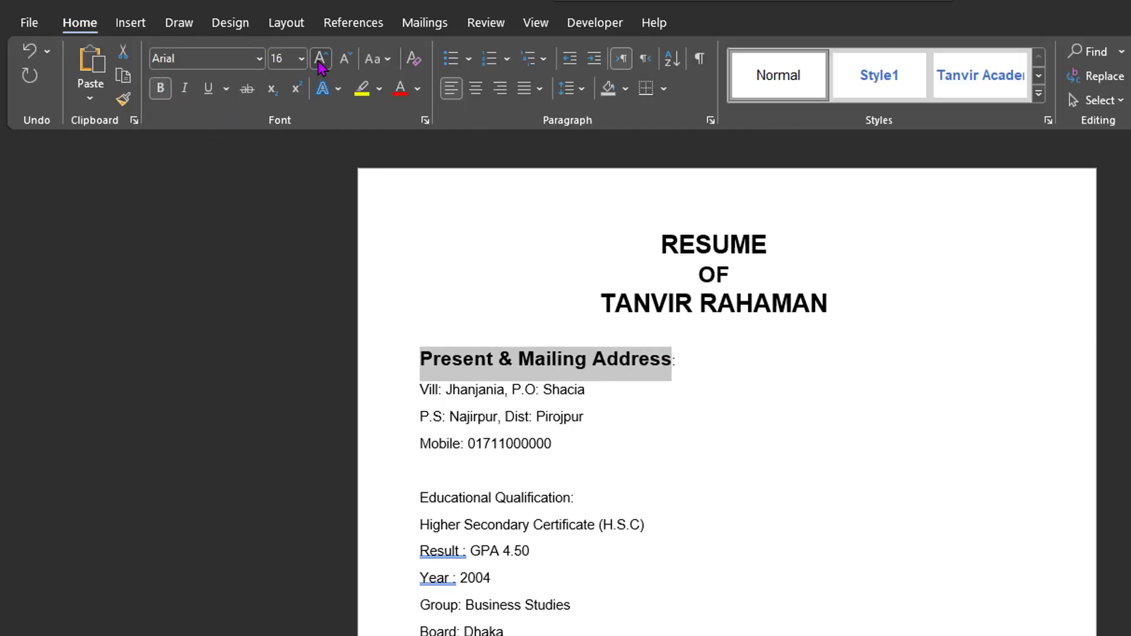
{"action": "left_click", "coordinate": [320, 59]}
{"action": "left_click", "coordinate": [320, 59]}
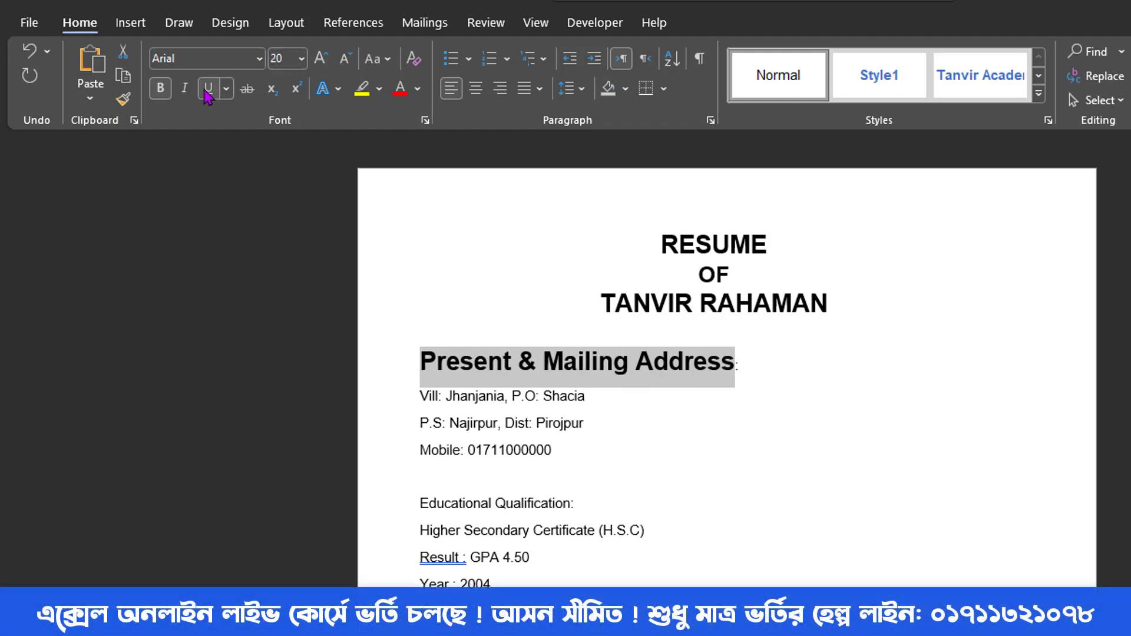
{"action": "left_click", "coordinate": [207, 91]}
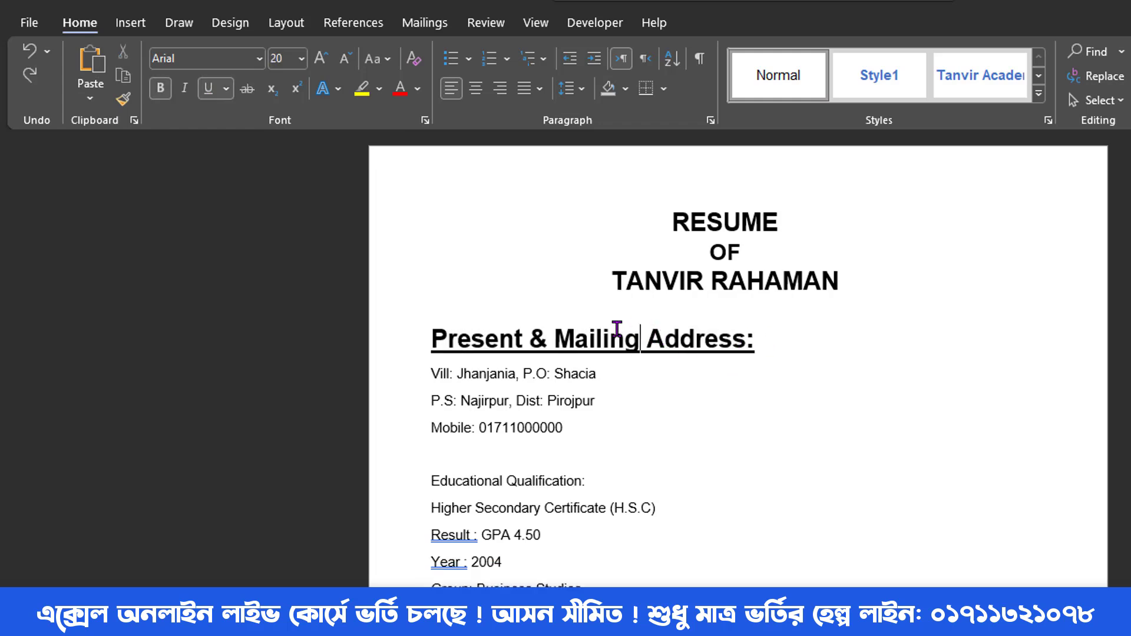
- Reselect the whole heading including the colon and set its font size to 13 pt
{"action": "left_click_drag", "start_coordinate": [753, 330], "coordinate": [441, 321]}
{"action": "left_click", "coordinate": [795, 337]}
{"action": "left_click_drag", "start_coordinate": [759, 338], "coordinate": [446, 338]}
{"action": "left_click", "coordinate": [346, 59]}
{"action": "left_click", "coordinate": [345, 59]}
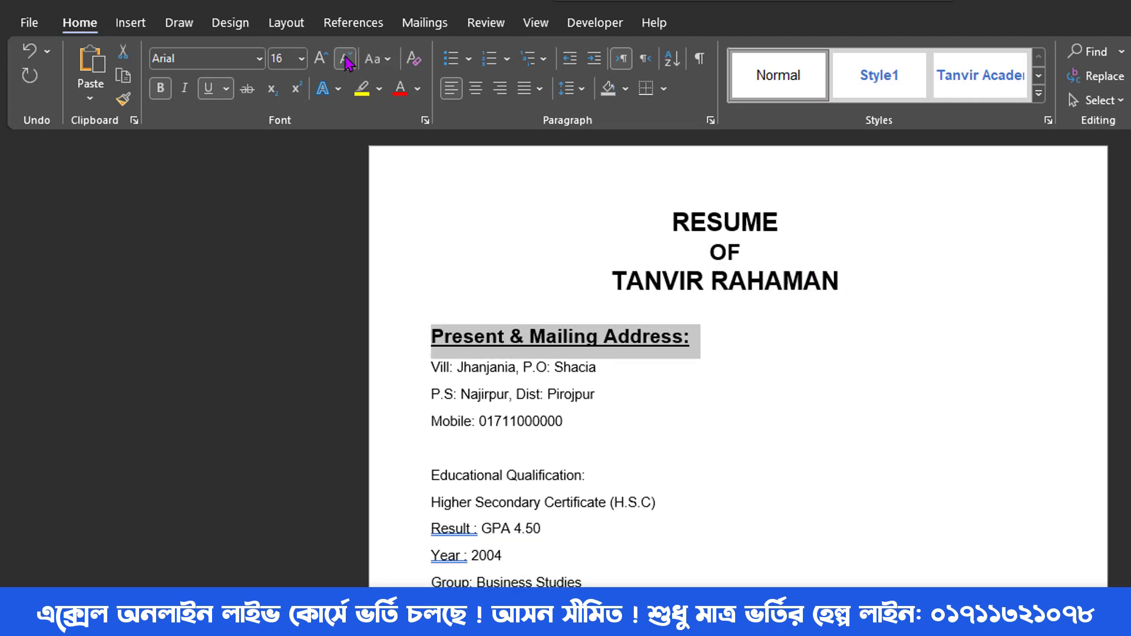
{"action": "left_click", "coordinate": [346, 60]}
{"action": "left_click", "coordinate": [345, 59]}
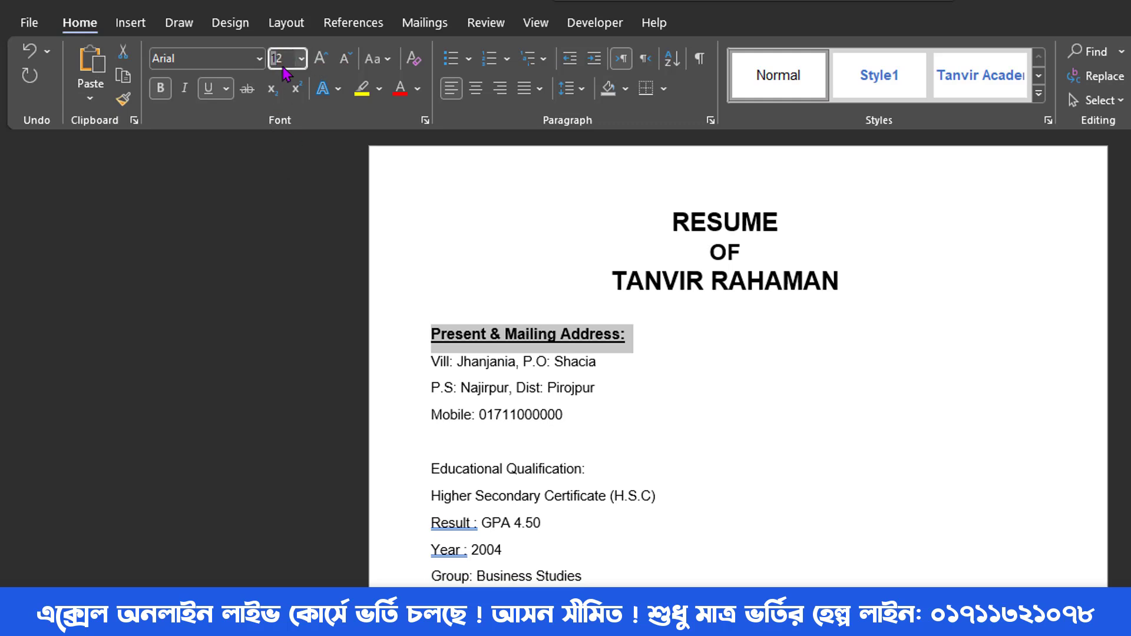
{"action": "left_click", "coordinate": [277, 59]}
{"action": "type", "text": "13"}
{"action": "key", "text": "Return"}
- Italicize the heading, then select the three address lines below it
{"action": "left_click", "coordinate": [184, 88]}
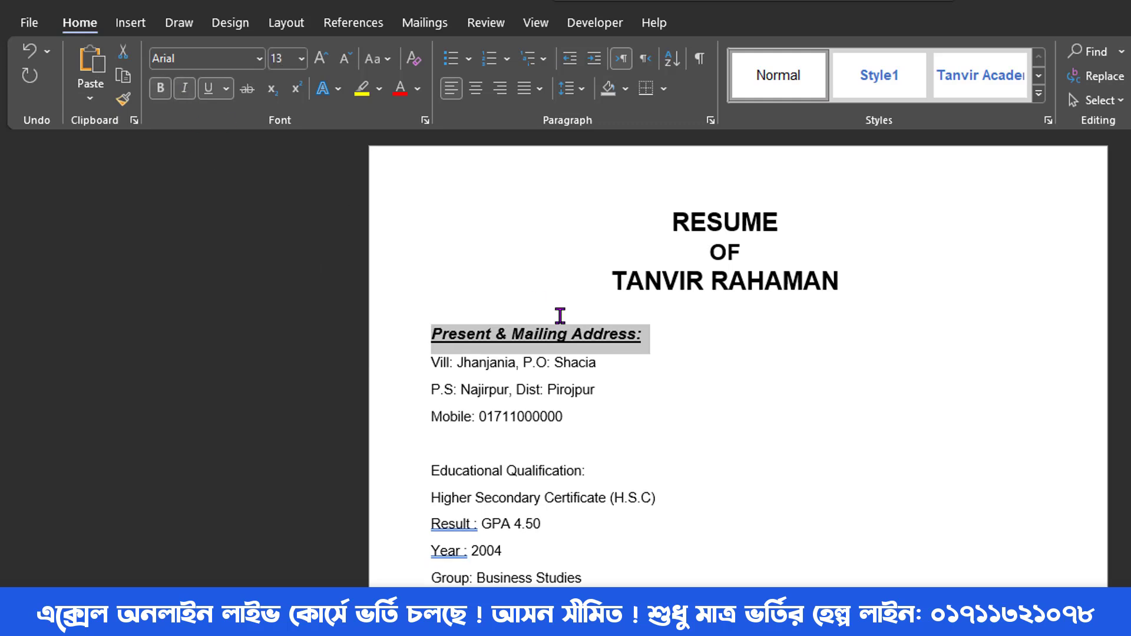
{"action": "left_click", "coordinate": [570, 358]}
{"action": "left_click_drag", "start_coordinate": [571, 421], "coordinate": [428, 368]}
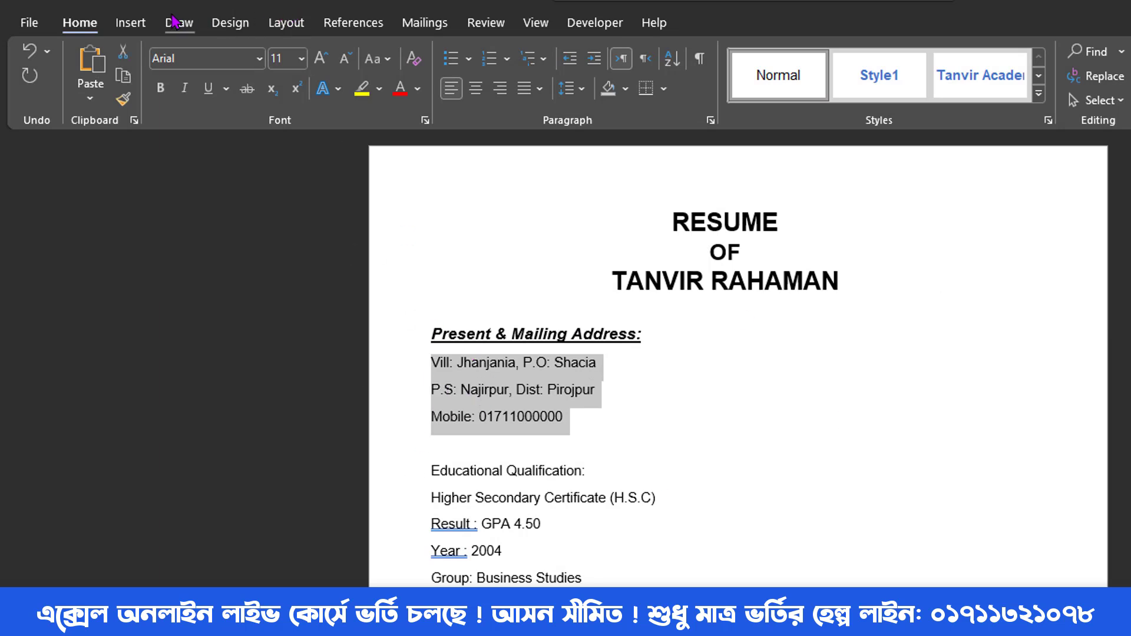
{"action": "left_click", "coordinate": [581, 89]}
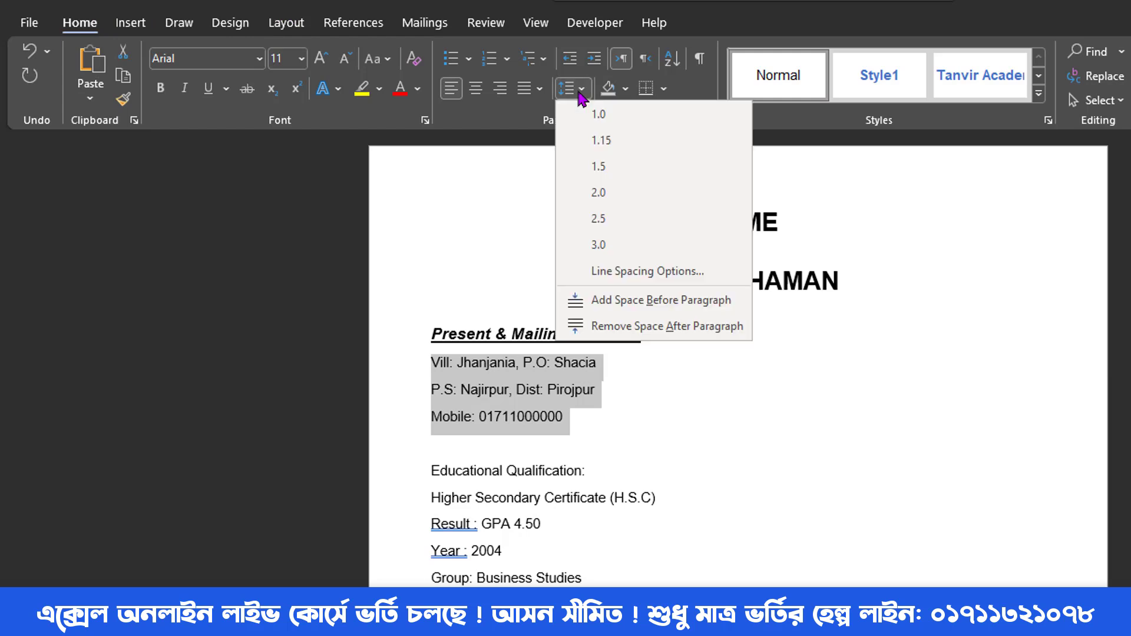
- Remove the space after the address paragraphs and bold the Vill:, P.O: and P.S: labels
{"action": "left_click", "coordinate": [586, 325]}
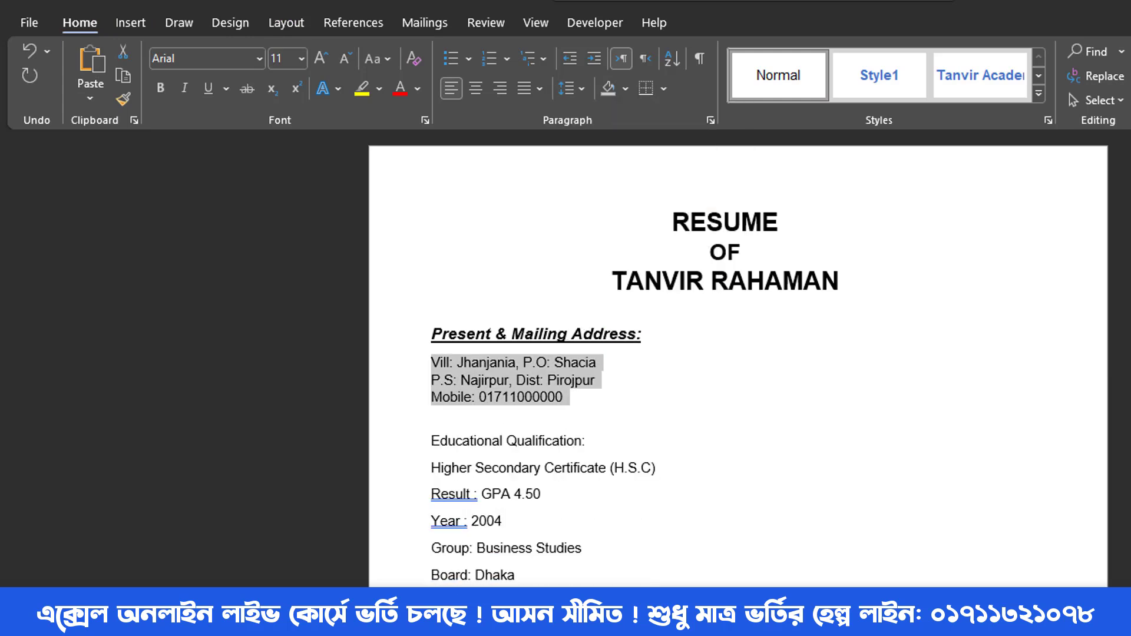
{"action": "key", "text": "Right"}
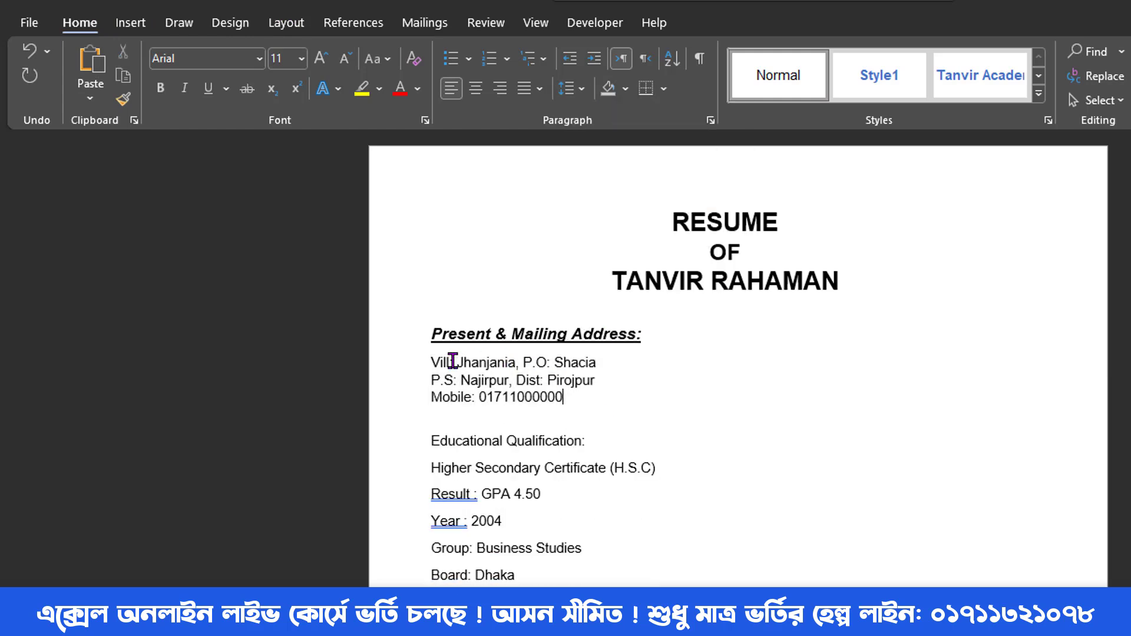
{"action": "left_click_drag", "start_coordinate": [452, 361], "coordinate": [433, 358]}
{"action": "left_click", "coordinate": [161, 89]}
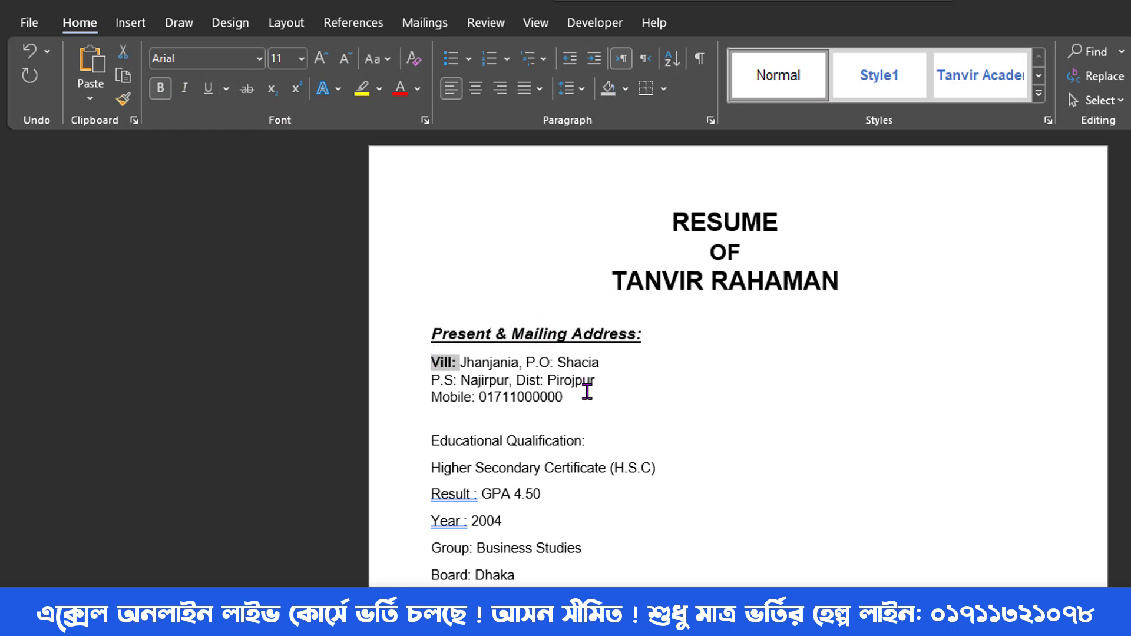
{"action": "left_click_drag", "start_coordinate": [556, 361], "coordinate": [527, 361]}
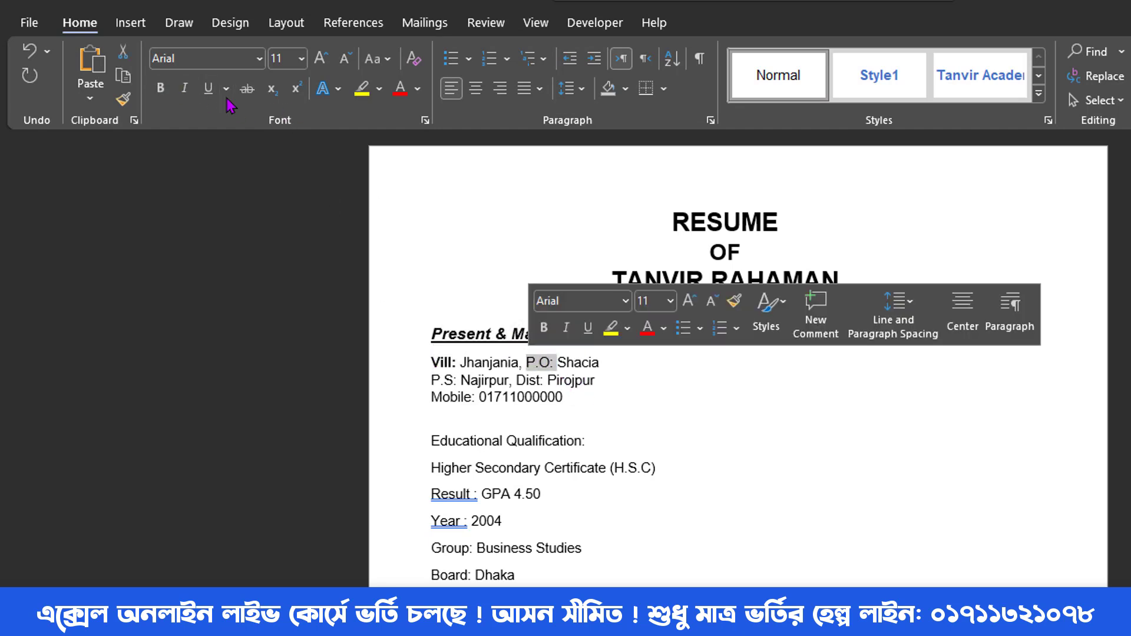
{"action": "left_click", "coordinate": [160, 89]}
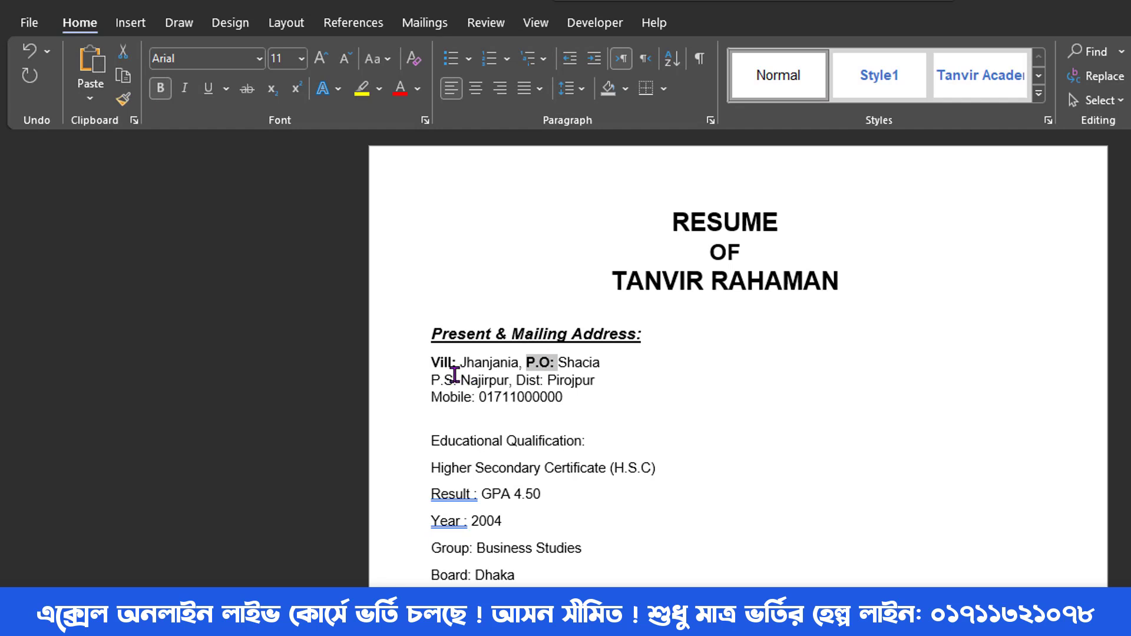
{"action": "left_click_drag", "start_coordinate": [457, 377], "coordinate": [434, 377]}
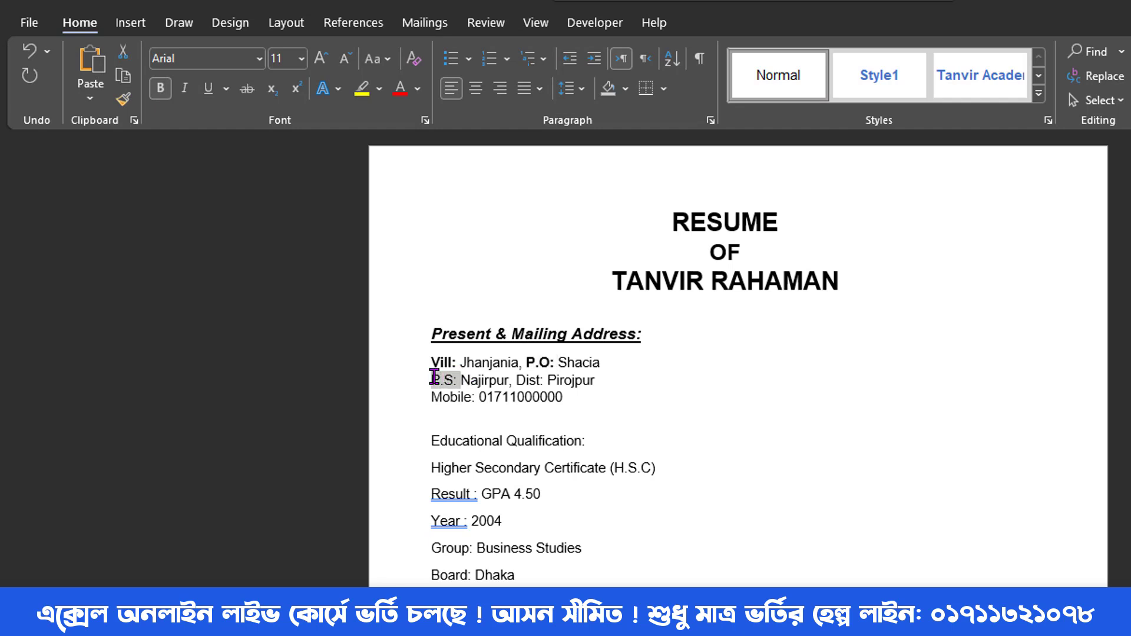
{"action": "key", "text": "ctrl+b"}
- Bold Dist: and Mobile:, underline the mobile number, and indent the three address lines
{"action": "left_click", "coordinate": [535, 380]}
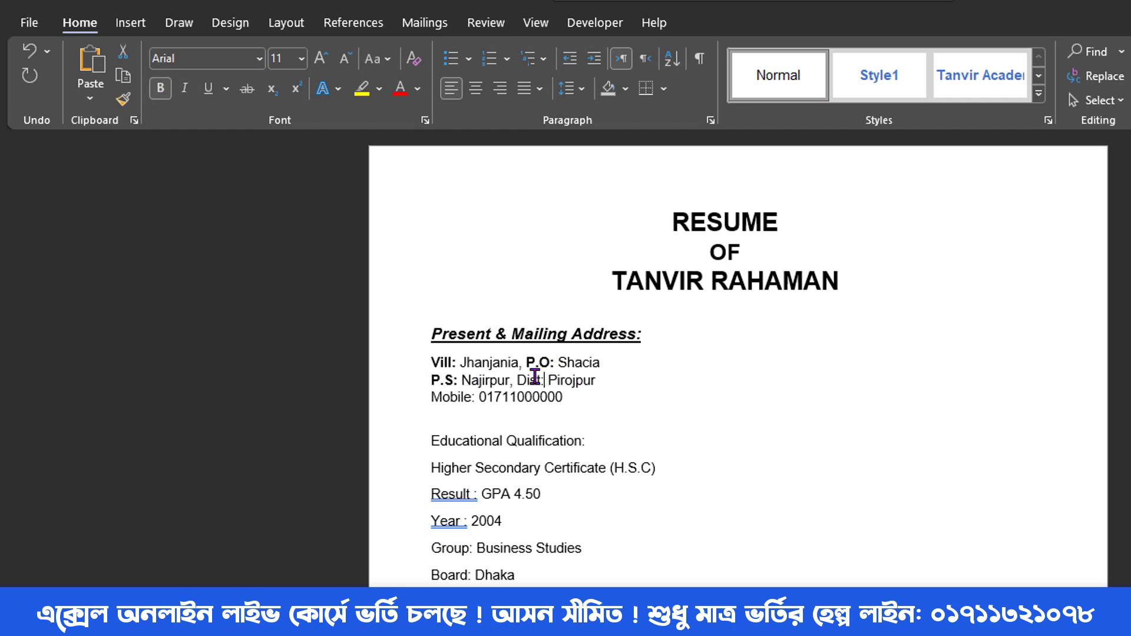
{"action": "left_click_drag", "start_coordinate": [551, 380], "coordinate": [518, 380]}
{"action": "left_click", "coordinate": [160, 88]}
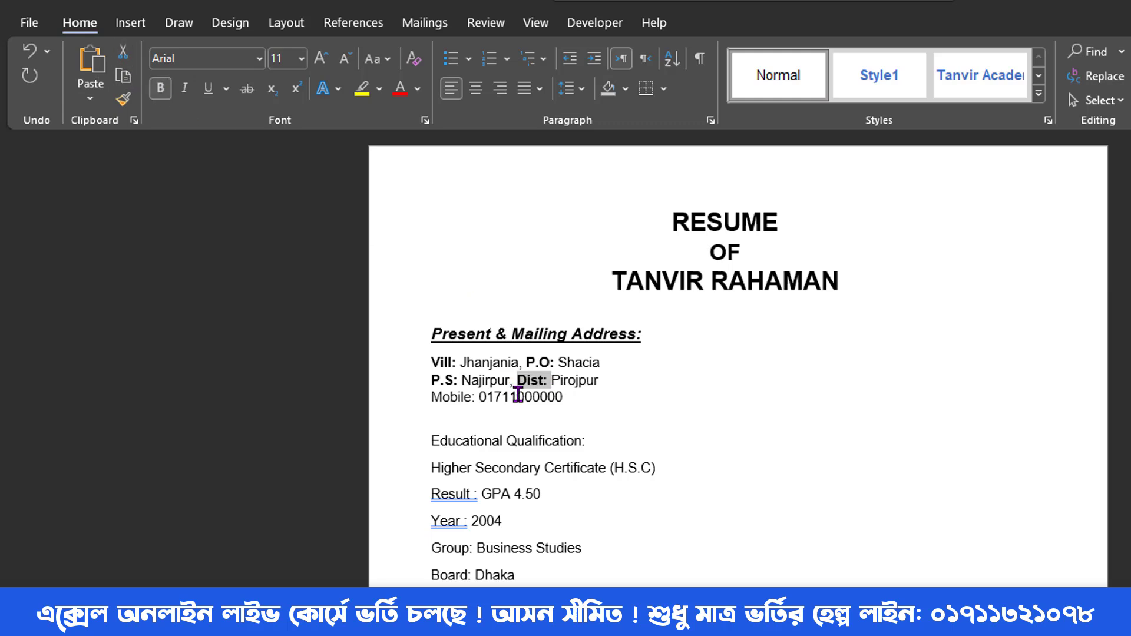
{"action": "left_click_drag", "start_coordinate": [479, 397], "coordinate": [438, 396]}
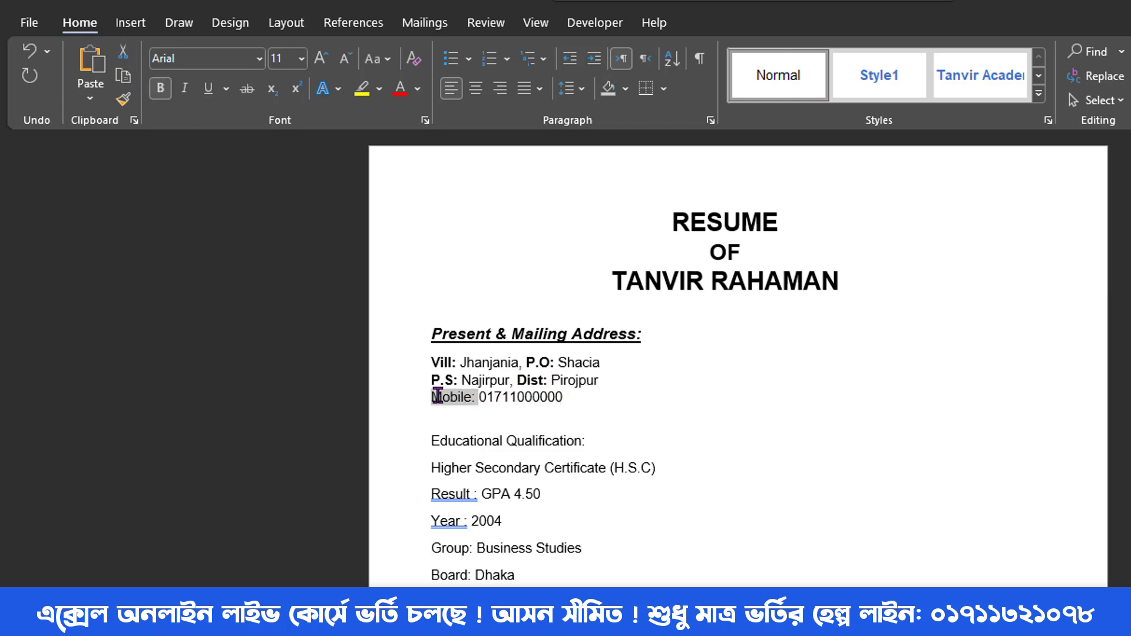
{"action": "left_click", "coordinate": [160, 88]}
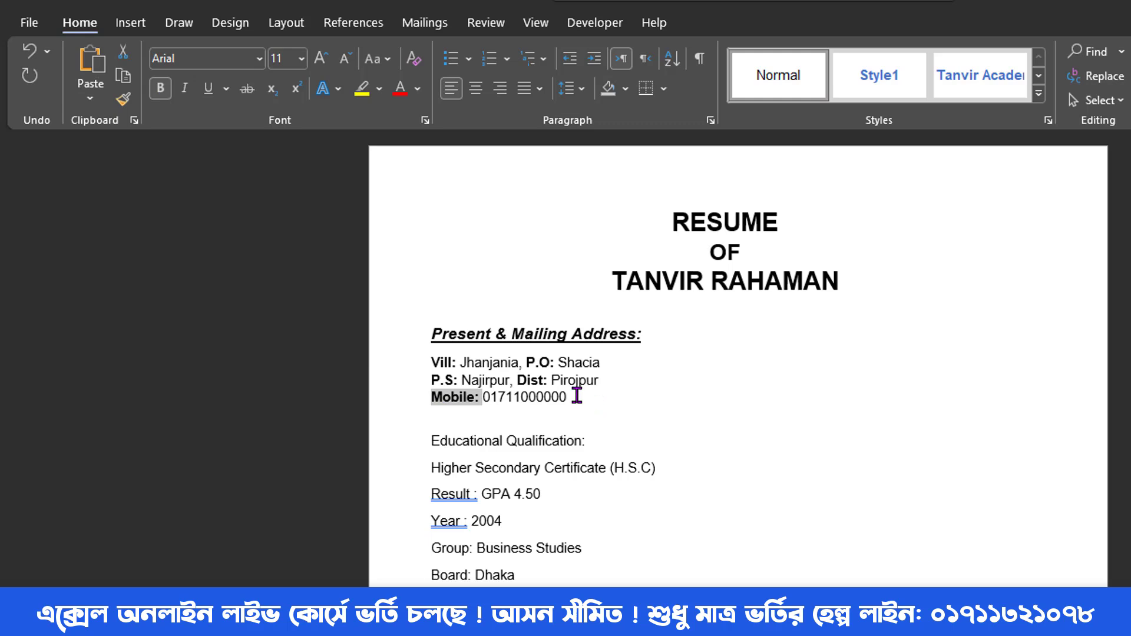
{"action": "left_click_drag", "start_coordinate": [576, 395], "coordinate": [483, 395]}
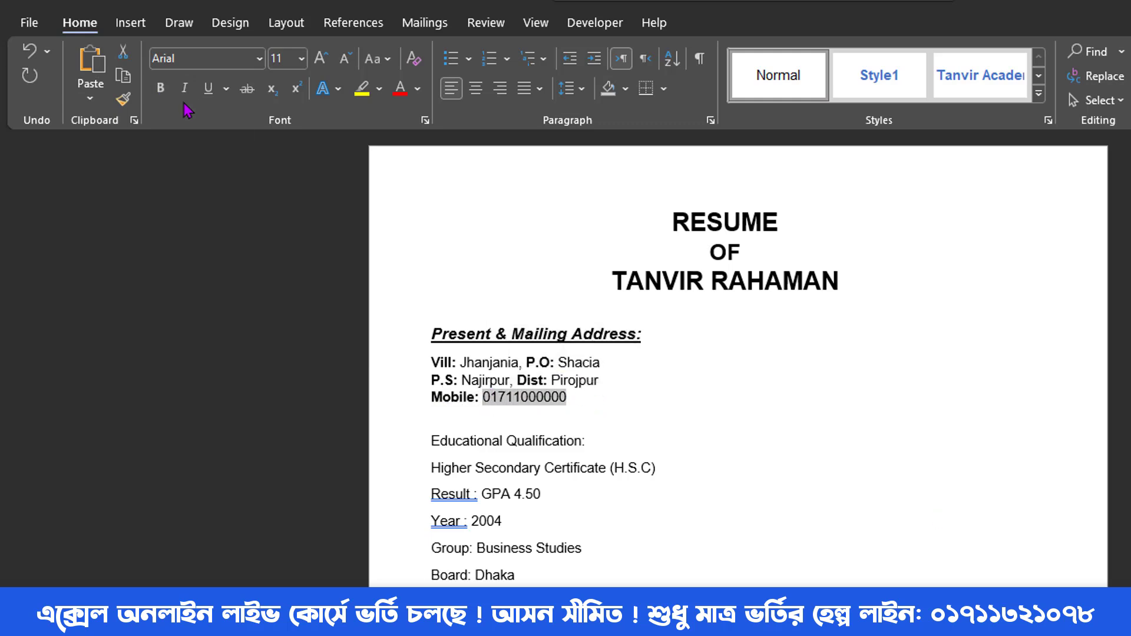
{"action": "left_click", "coordinate": [208, 89]}
{"action": "left_click_drag", "start_coordinate": [574, 395], "coordinate": [434, 365]}
{"action": "key", "text": "ctrl+m"}
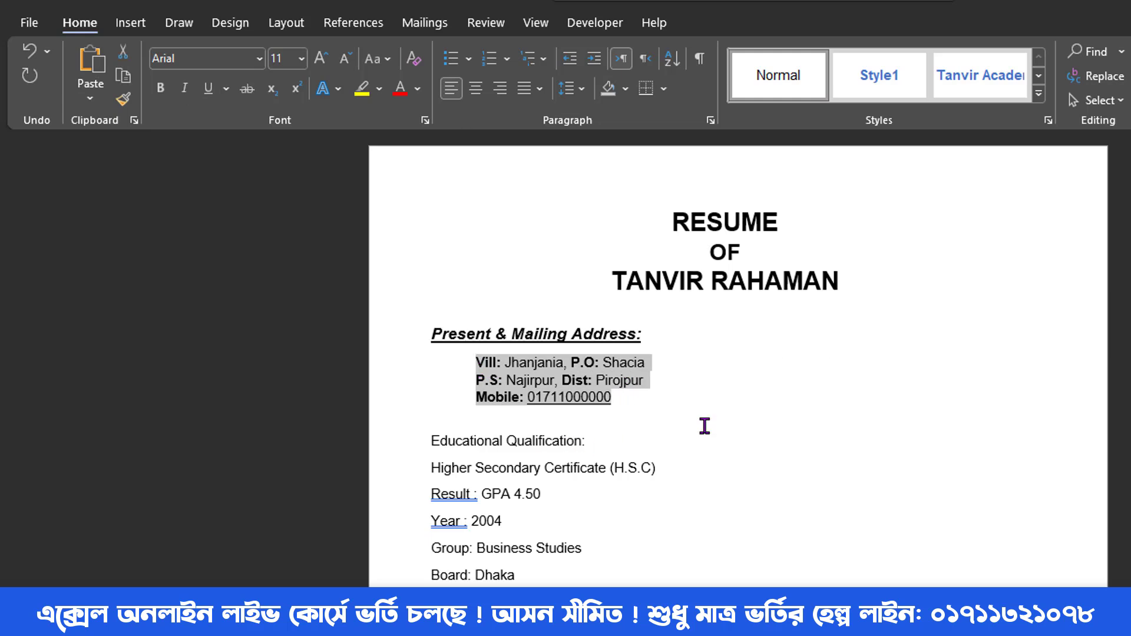
{"action": "left_click", "coordinate": [734, 433]}
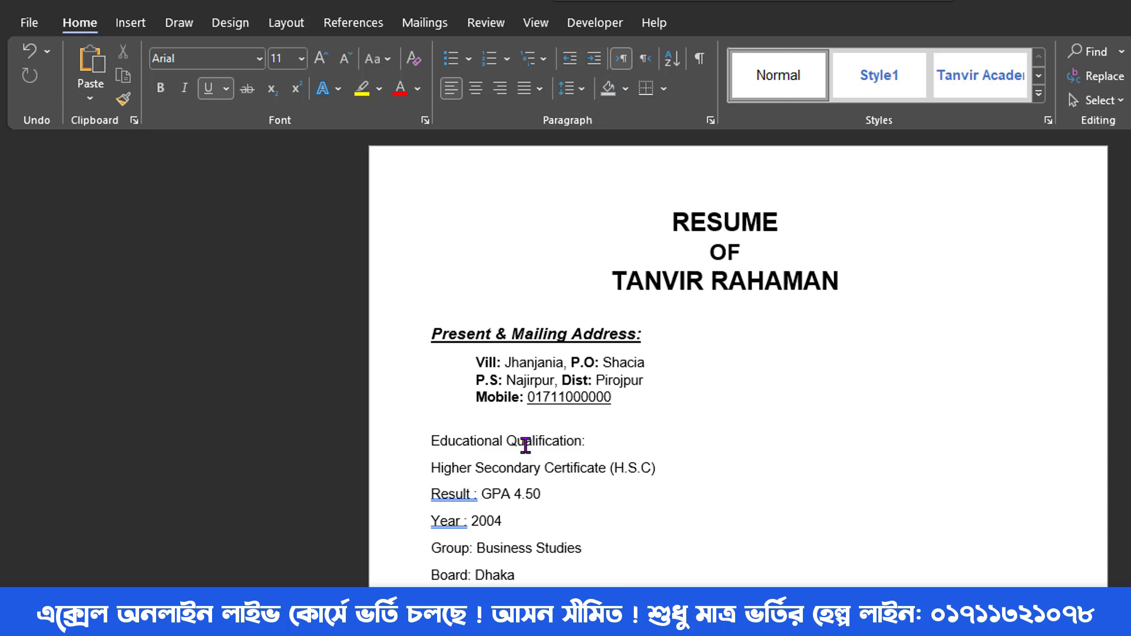
{"action": "left_click", "coordinate": [449, 334]}
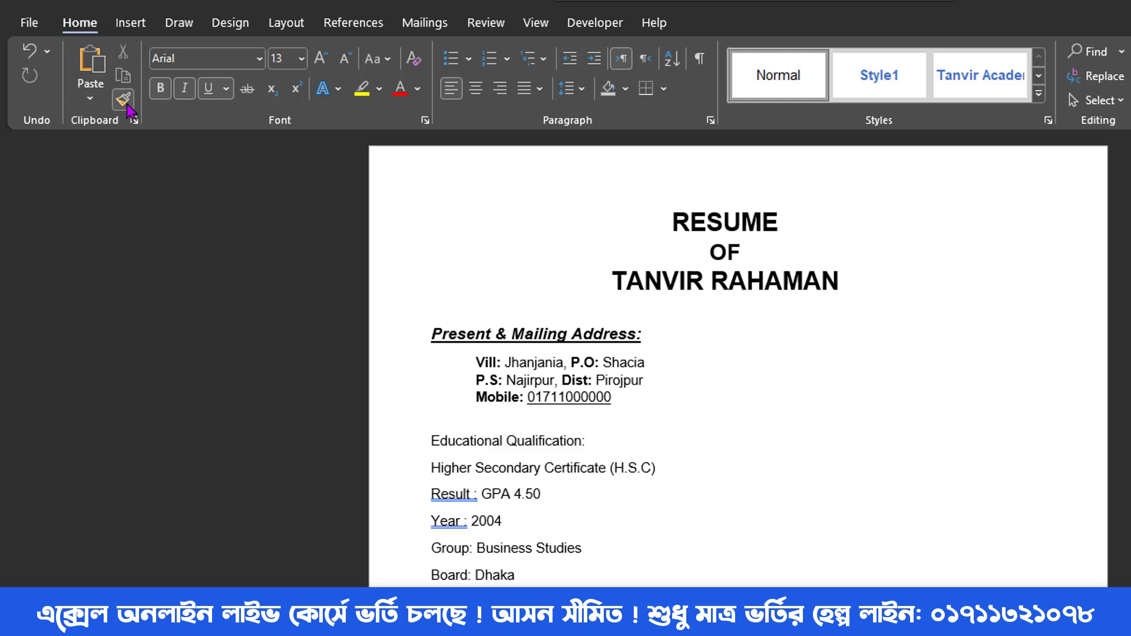
- Format-paint the heading style onto Educational Qualification, Computer Knowledge, Personal Information and Permanent Address
{"action": "left_click", "coordinate": [123, 101]}
{"action": "mouse_move", "coordinate": [434, 439]}
{"action": "left_mouse_down"}
{"action": "mouse_move", "coordinate": [600, 436]}
{"action": "mouse_move", "coordinate": [577, 438]}
{"action": "mouse_move", "coordinate": [586, 441]}
{"action": "left_mouse_up"}
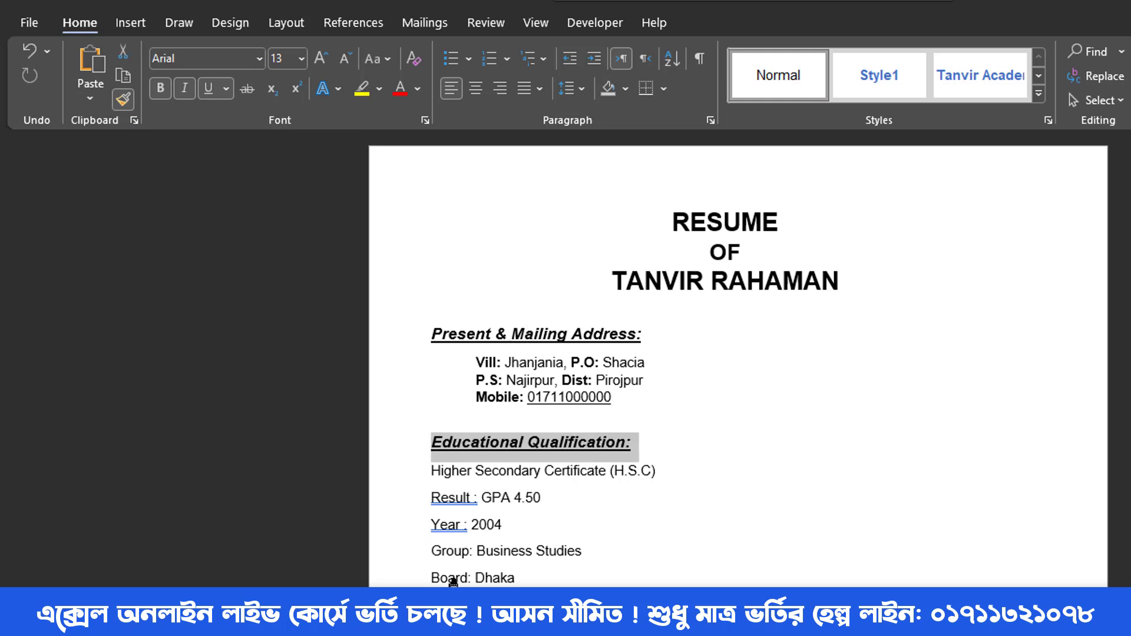
{"action": "scroll", "coordinate": [465, 547], "scroll_direction": "down", "scroll_amount": 5}
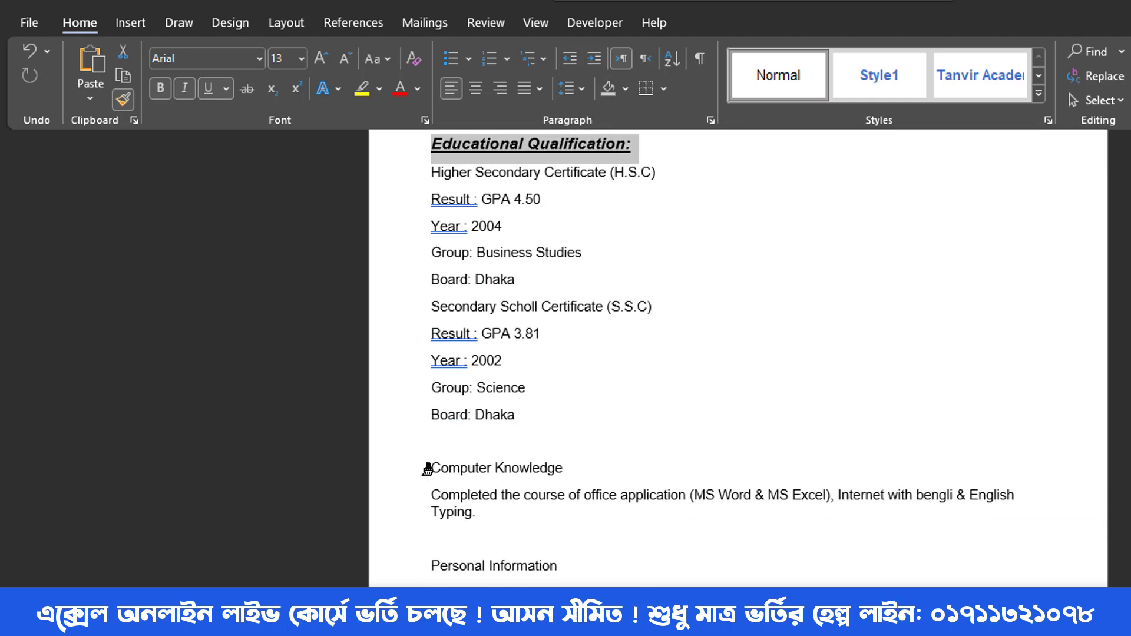
{"action": "left_click_drag", "start_coordinate": [428, 468], "coordinate": [560, 468]}
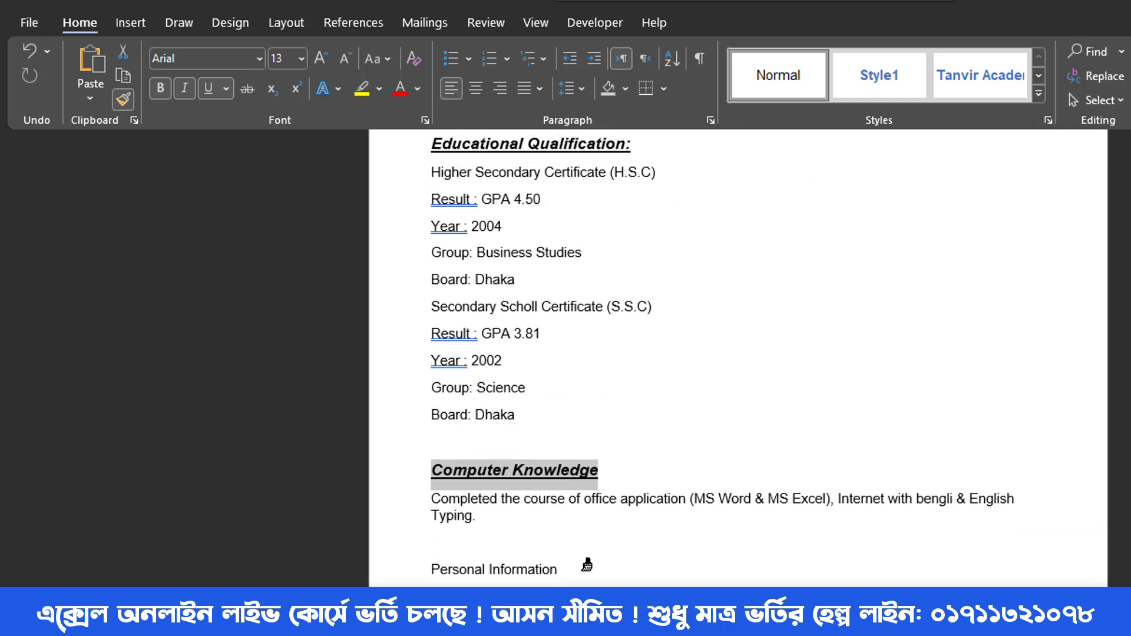
{"action": "scroll", "coordinate": [513, 495], "scroll_direction": "down", "scroll_amount": 3}
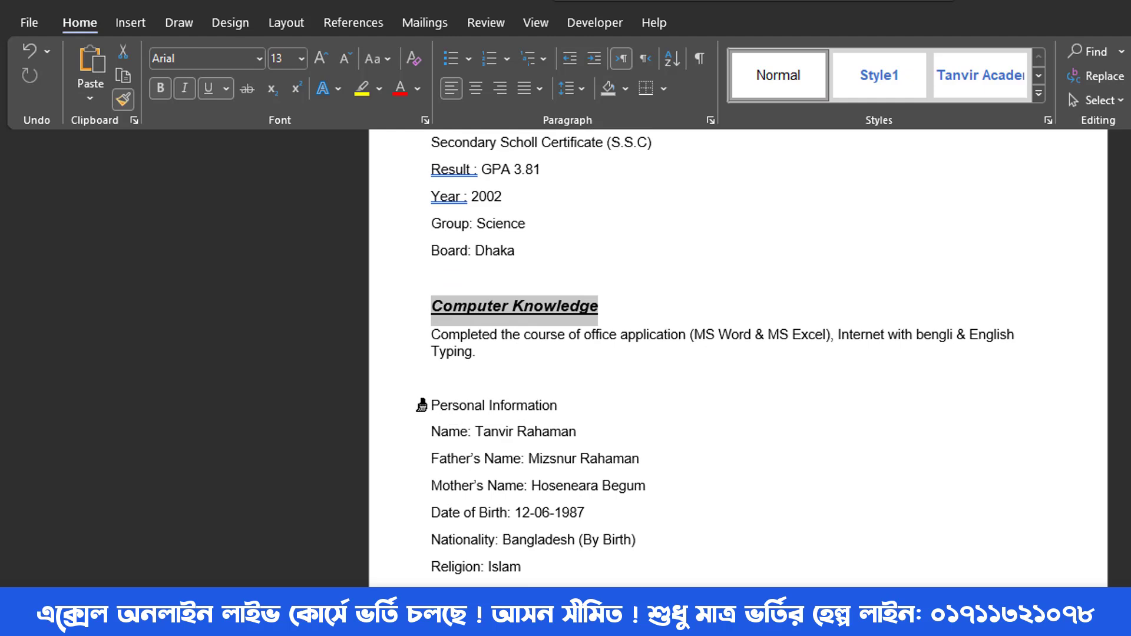
{"action": "left_click_drag", "start_coordinate": [427, 406], "coordinate": [546, 405]}
{"action": "scroll", "coordinate": [612, 464], "scroll_direction": "down", "scroll_amount": 6}
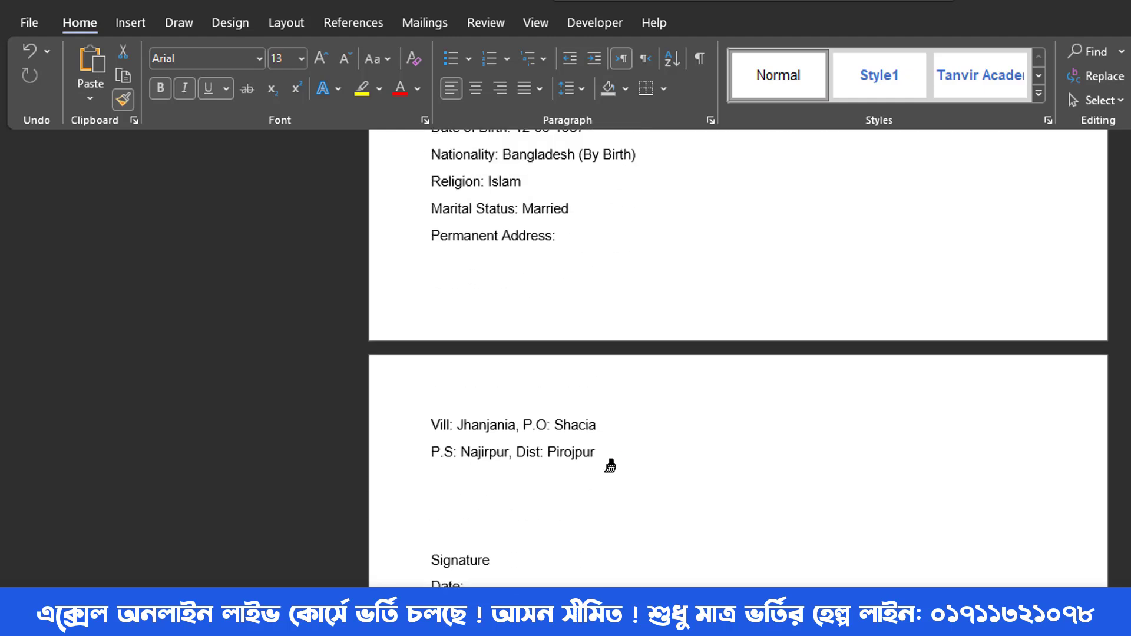
{"action": "scroll", "coordinate": [613, 464], "scroll_direction": "up", "scroll_amount": 1}
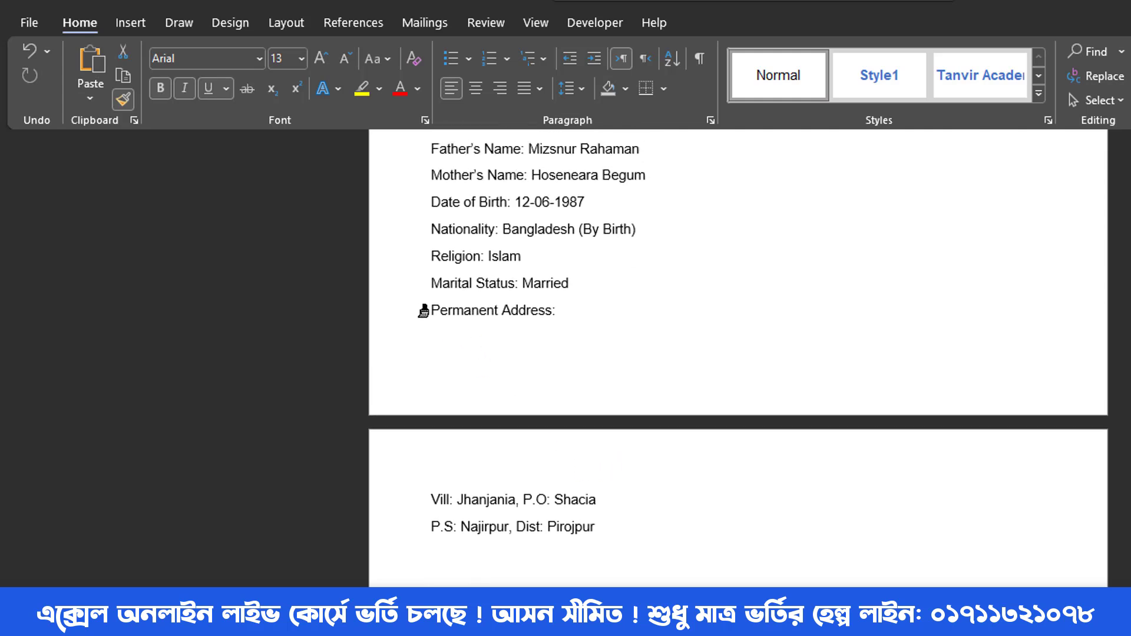
{"action": "left_click_drag", "start_coordinate": [423, 311], "coordinate": [564, 310]}
{"action": "scroll", "coordinate": [630, 463], "scroll_direction": "up", "scroll_amount": 2}
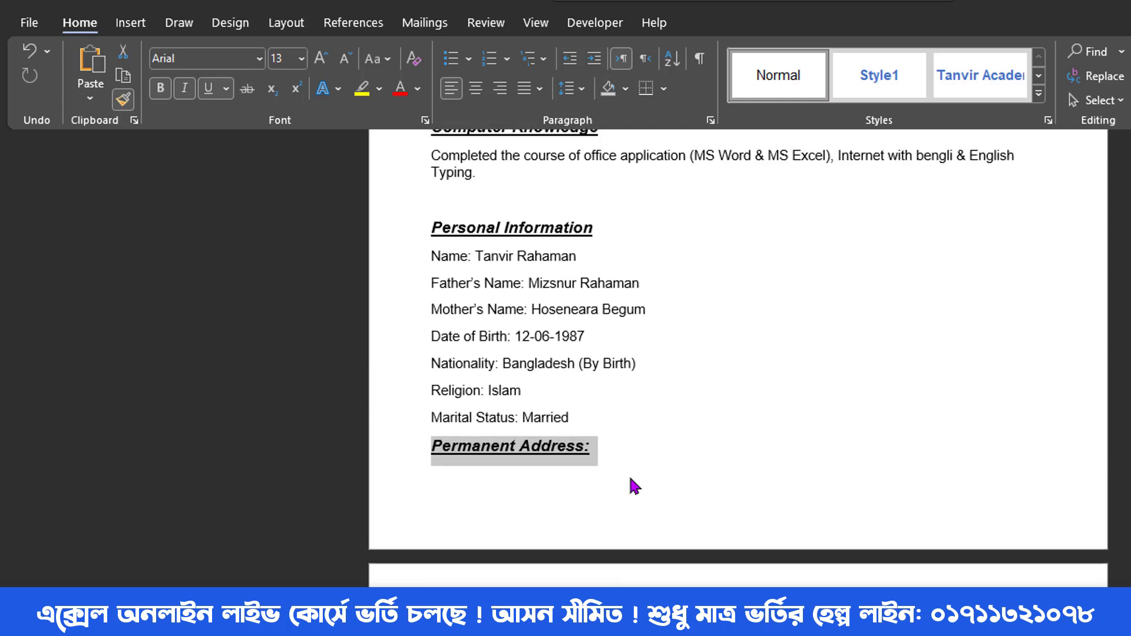
{"action": "scroll", "coordinate": [631, 483], "scroll_direction": "up", "scroll_amount": 8}
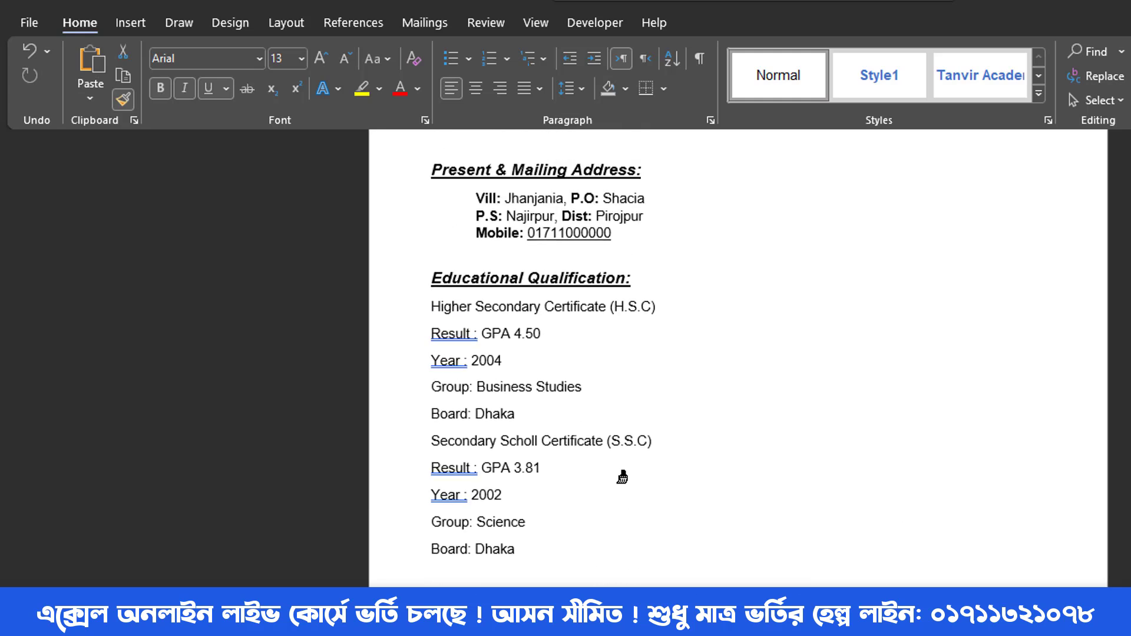
{"action": "scroll", "coordinate": [622, 477], "scroll_direction": "up", "scroll_amount": 2}
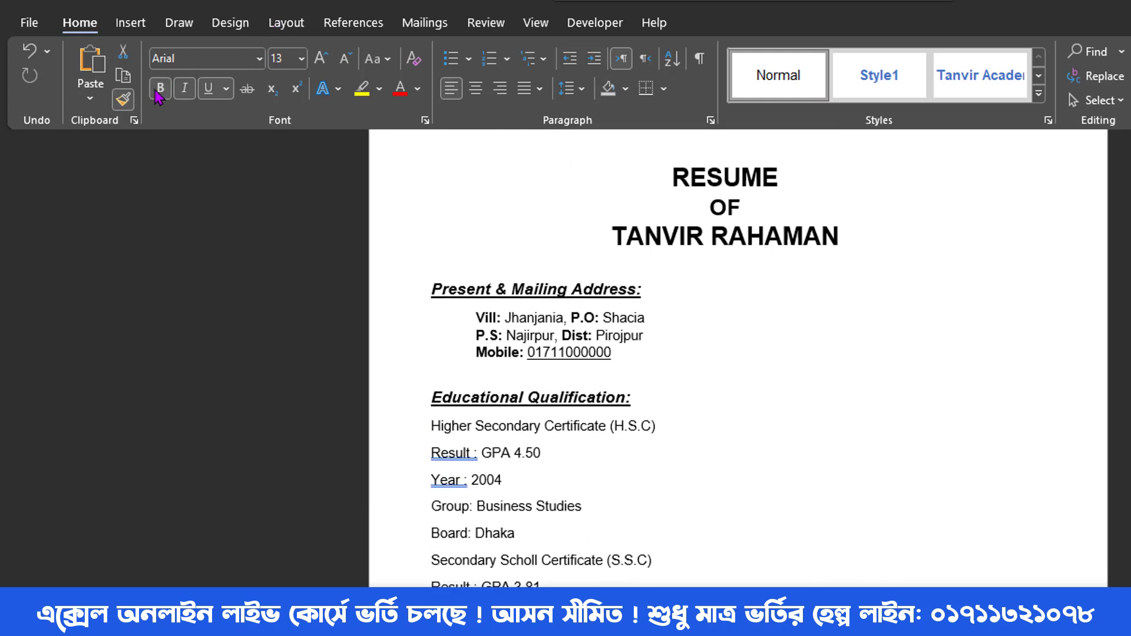
- Bold the Higher Secondary Certificate (H.S.C) and Secondary Scholl Certificate (S.S.C) lines
{"action": "key", "text": "Escape"}
{"action": "scroll", "coordinate": [659, 449], "scroll_direction": "down", "scroll_amount": 1}
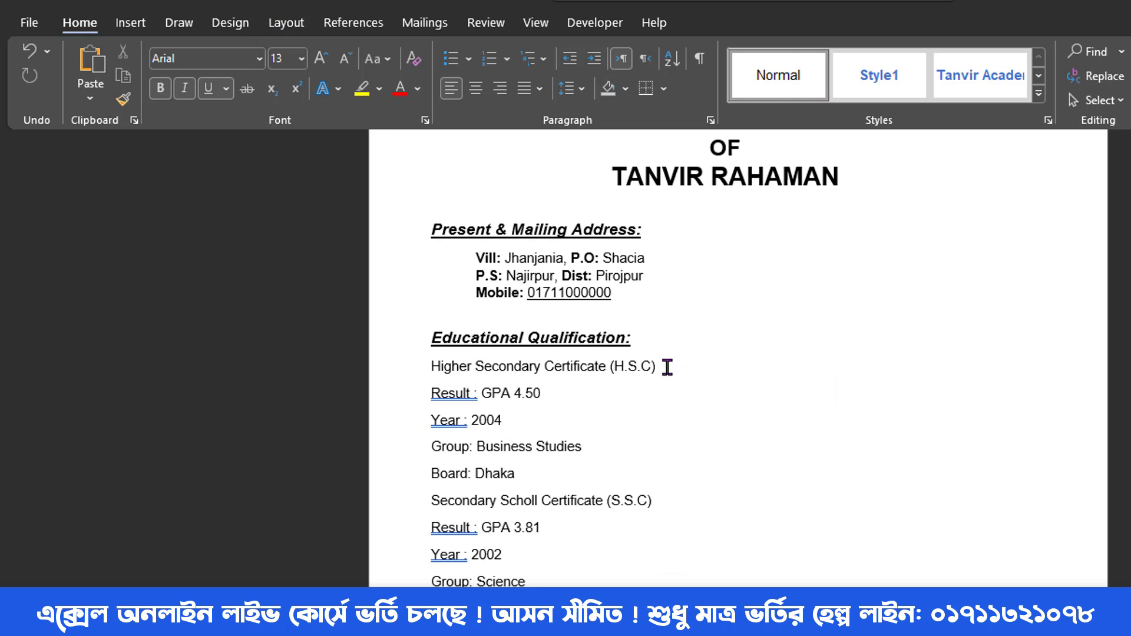
{"action": "left_click_drag", "start_coordinate": [667, 366], "coordinate": [439, 364]}
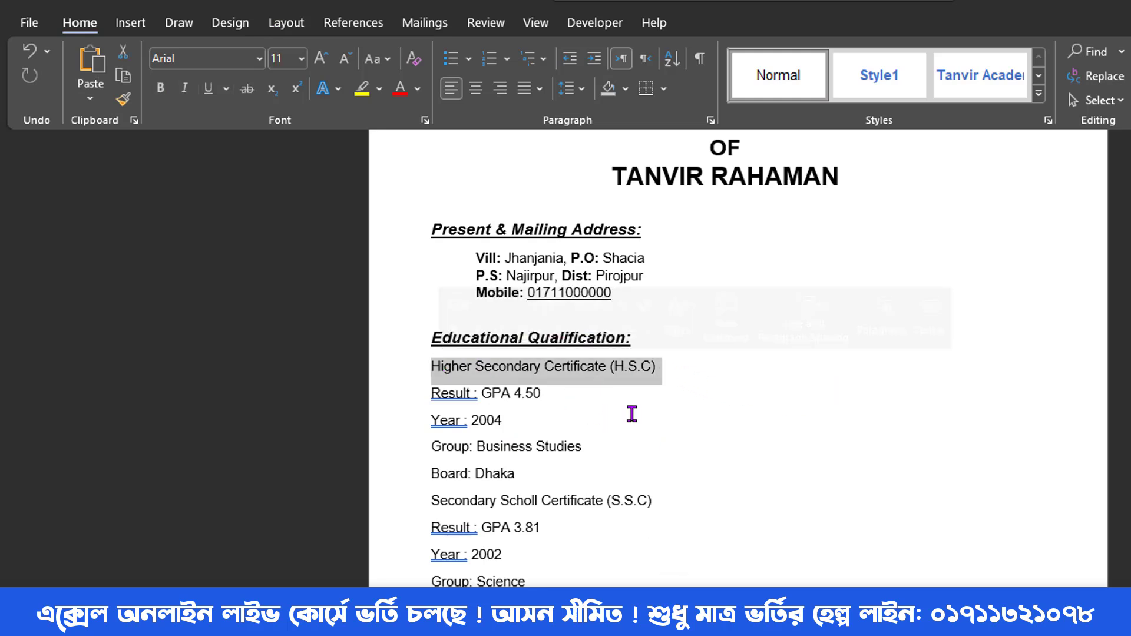
{"action": "left_click", "coordinate": [160, 88]}
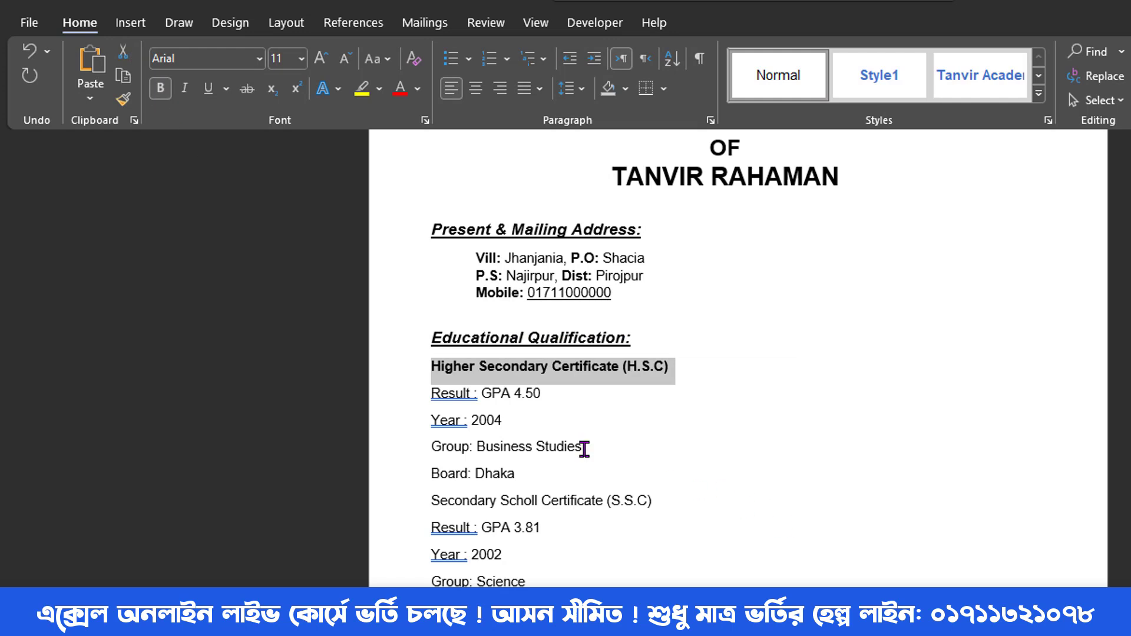
{"action": "left_click_drag", "start_coordinate": [664, 500], "coordinate": [439, 500]}
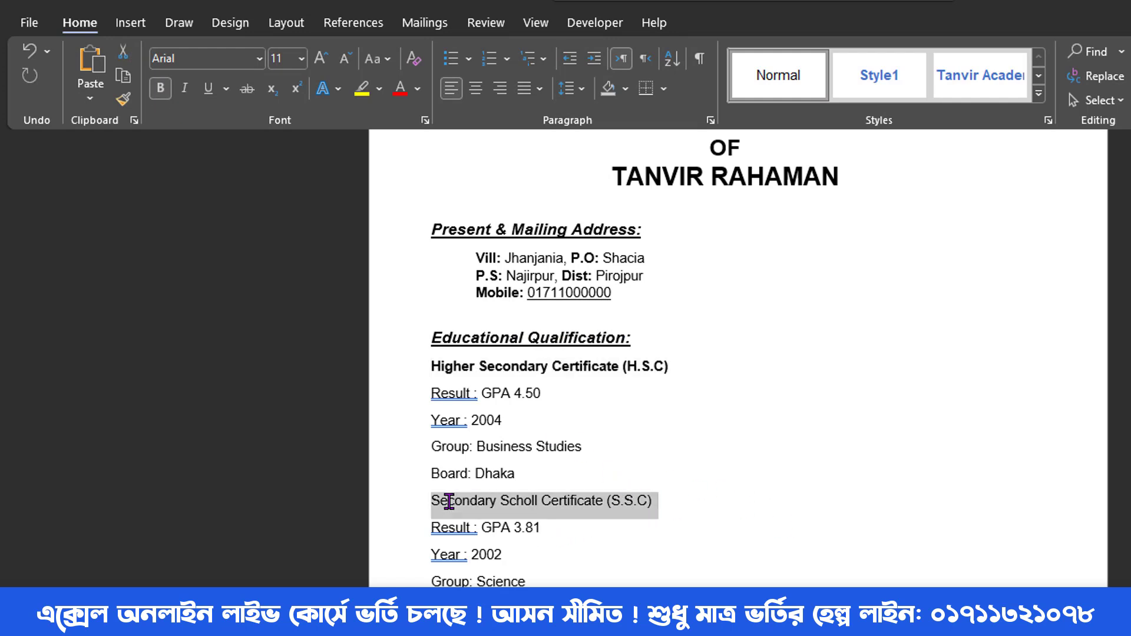
{"action": "left_click", "coordinate": [161, 88]}
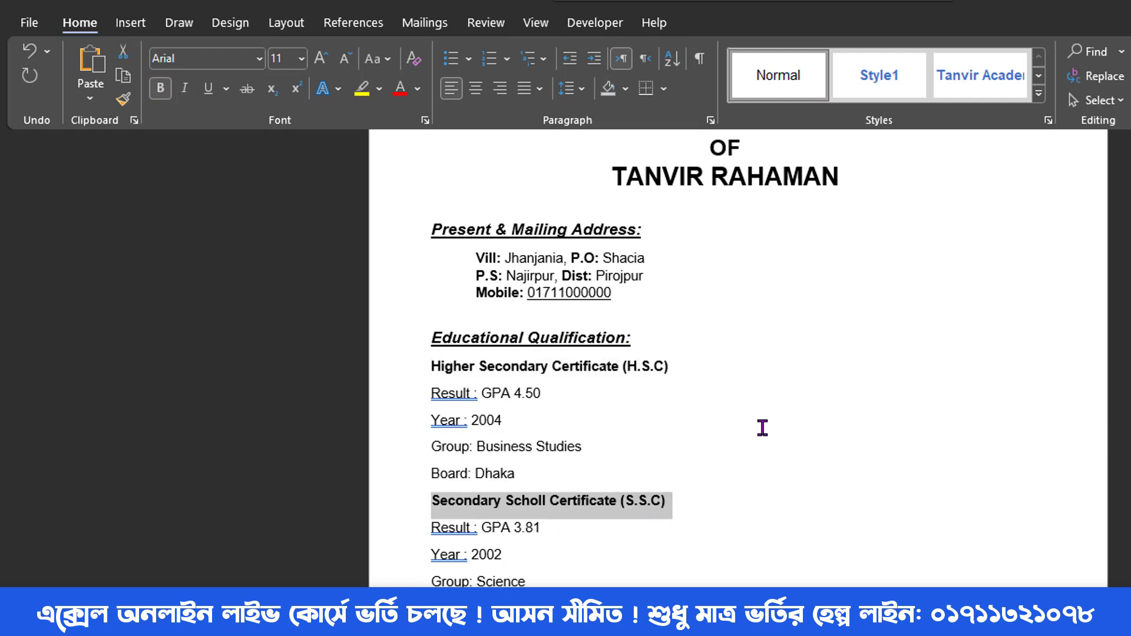
- Enlarge both certificate lines by one point to 12 pt
{"action": "triple_click", "coordinate": [558, 368]}
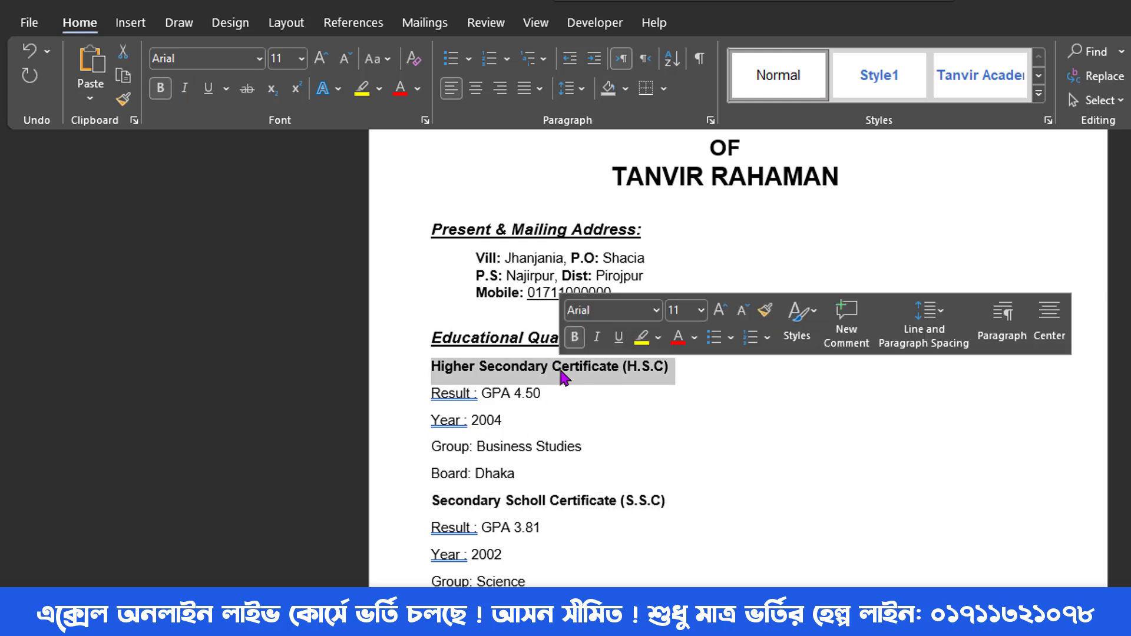
{"action": "left_click", "coordinate": [321, 58]}
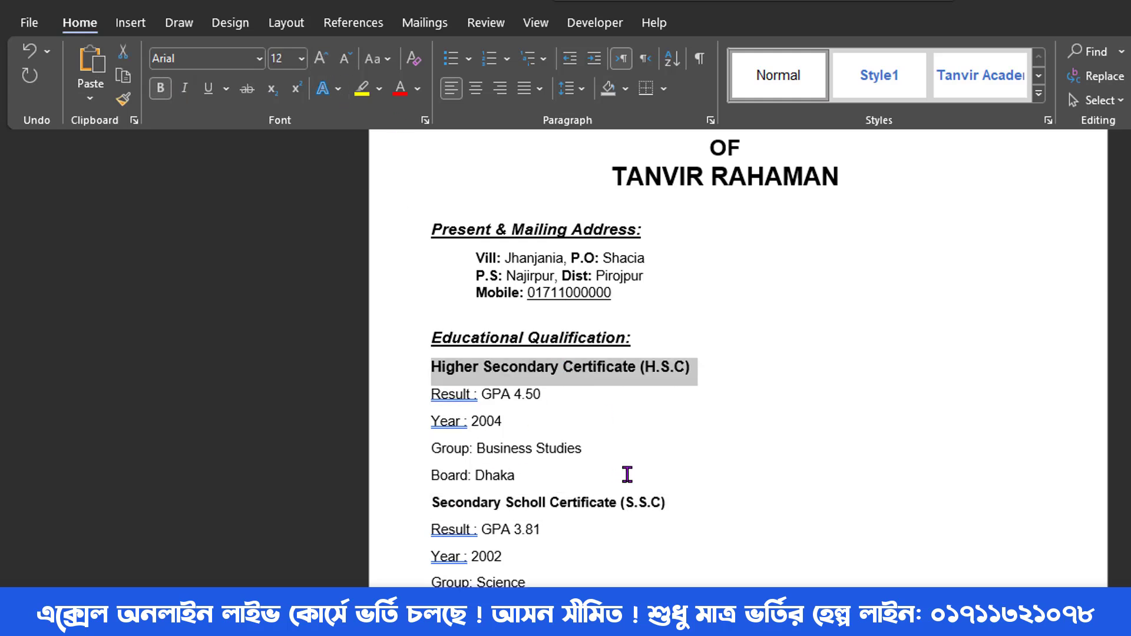
{"action": "left_click_drag", "start_coordinate": [654, 500], "coordinate": [432, 500]}
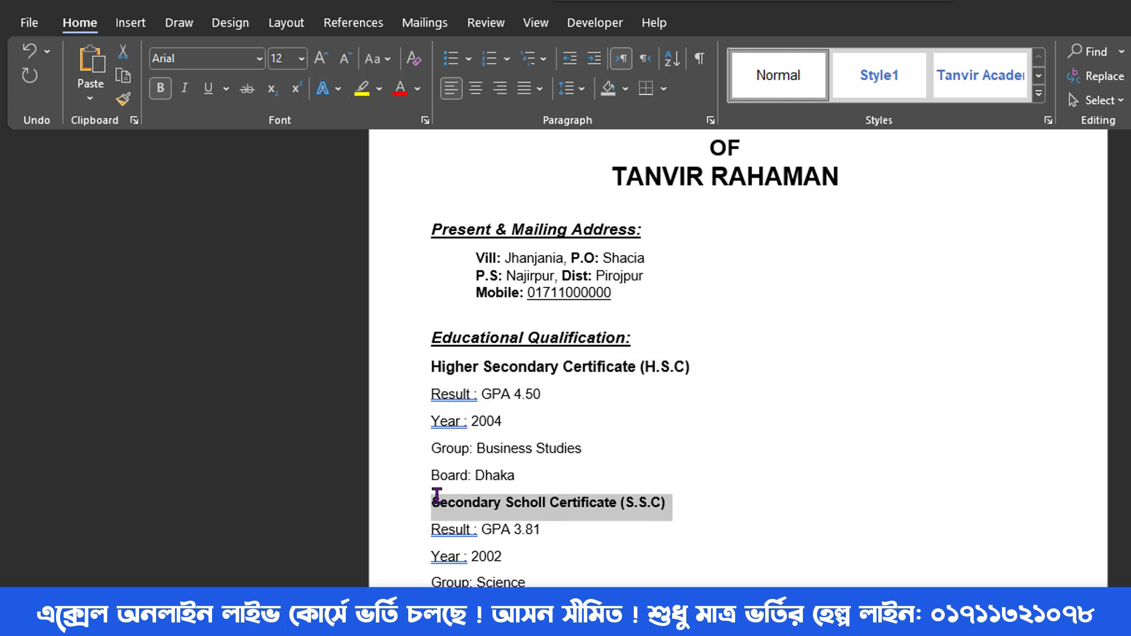
{"action": "left_click", "coordinate": [321, 59]}
{"action": "left_click", "coordinate": [543, 410]}
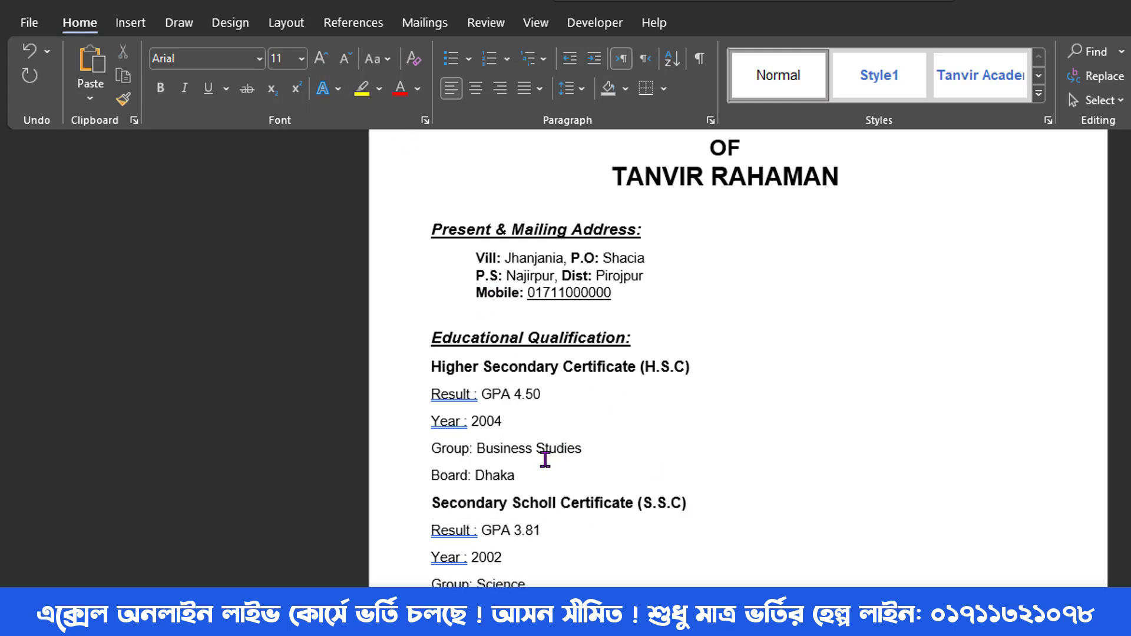
{"action": "double_click", "coordinate": [469, 396]}
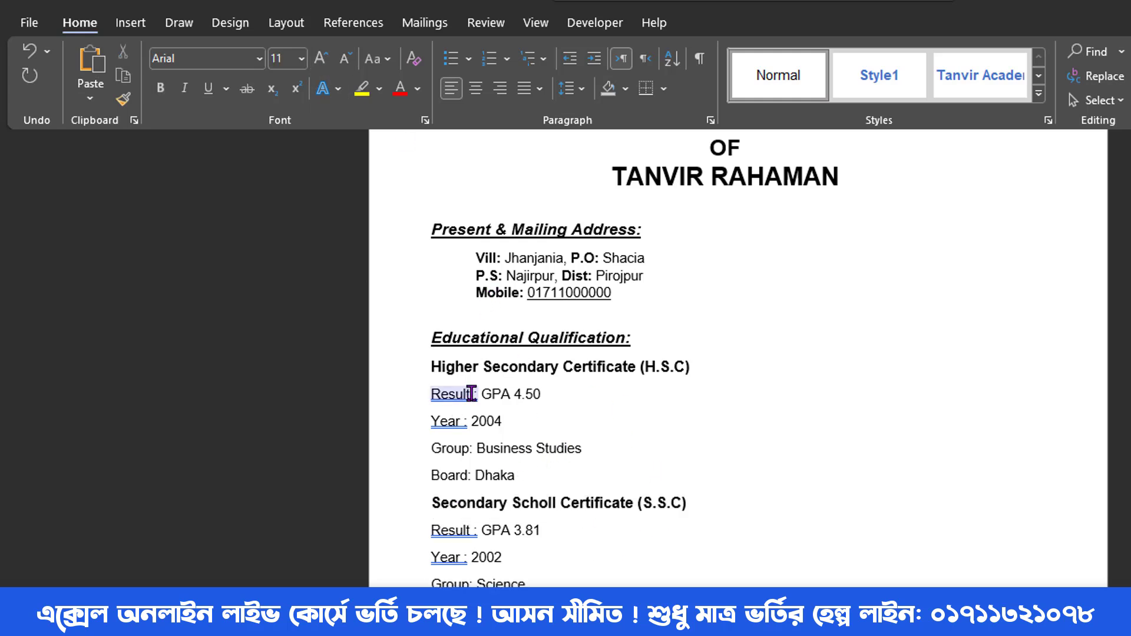
- Tab-align the H.S.C Result, Year, Group and Board values, removing stray spaces before colons
{"action": "left_click", "coordinate": [472, 393]}
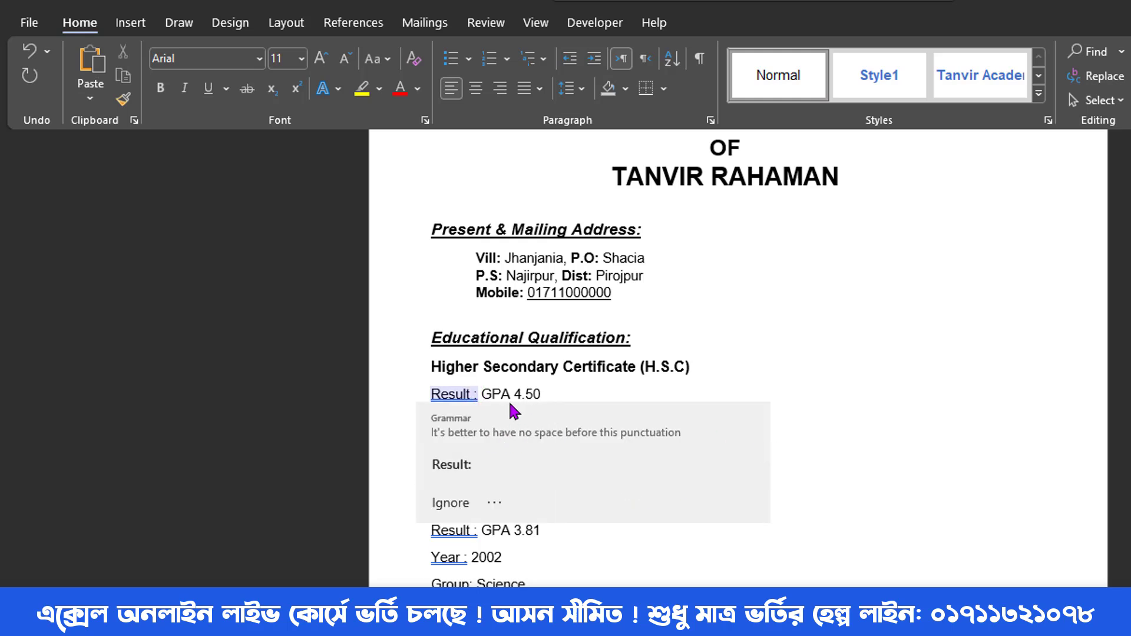
{"action": "key", "text": "BackSpace"}
{"action": "key", "text": "Tab"}
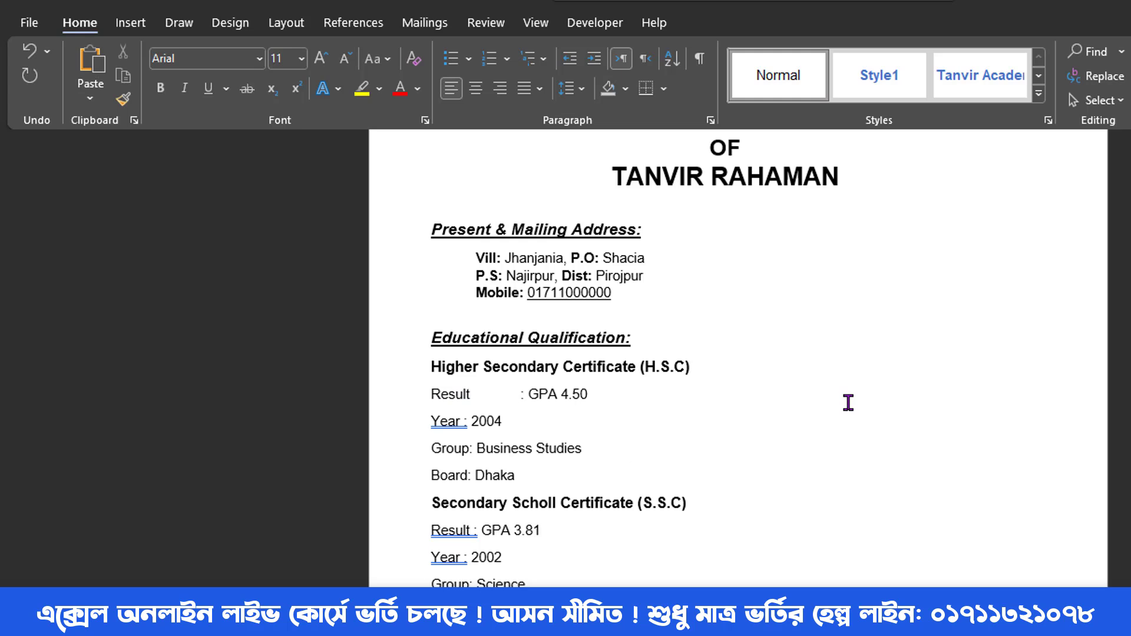
{"action": "key", "text": "Tab"}
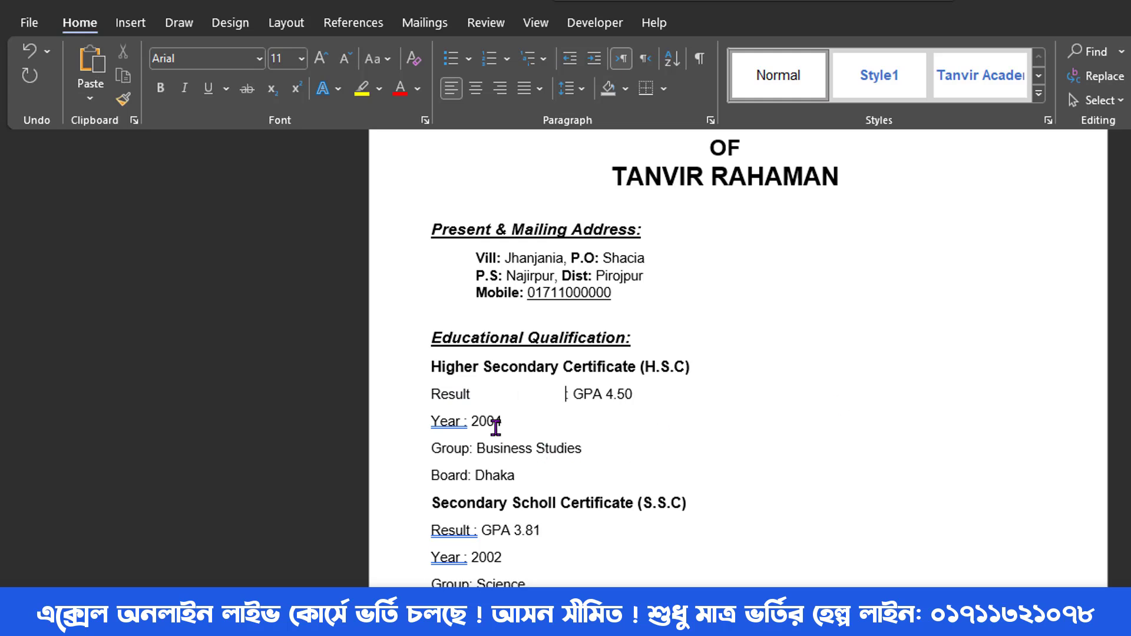
{"action": "left_click", "coordinate": [464, 421]}
{"action": "key", "text": "BackSpace"}
{"action": "key", "text": "Tab"}
{"action": "key", "text": "Tab"}
{"action": "key", "text": "Tab"}
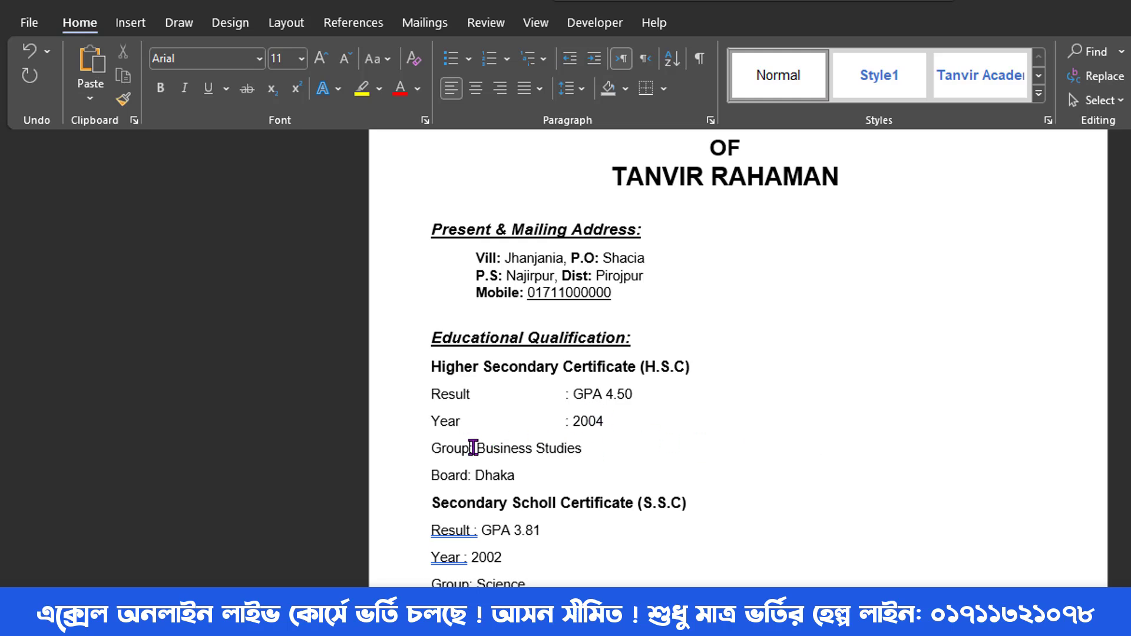
{"action": "key", "text": "Tab"}
{"action": "key", "text": "Tab"}
{"action": "key", "text": "Tab"}
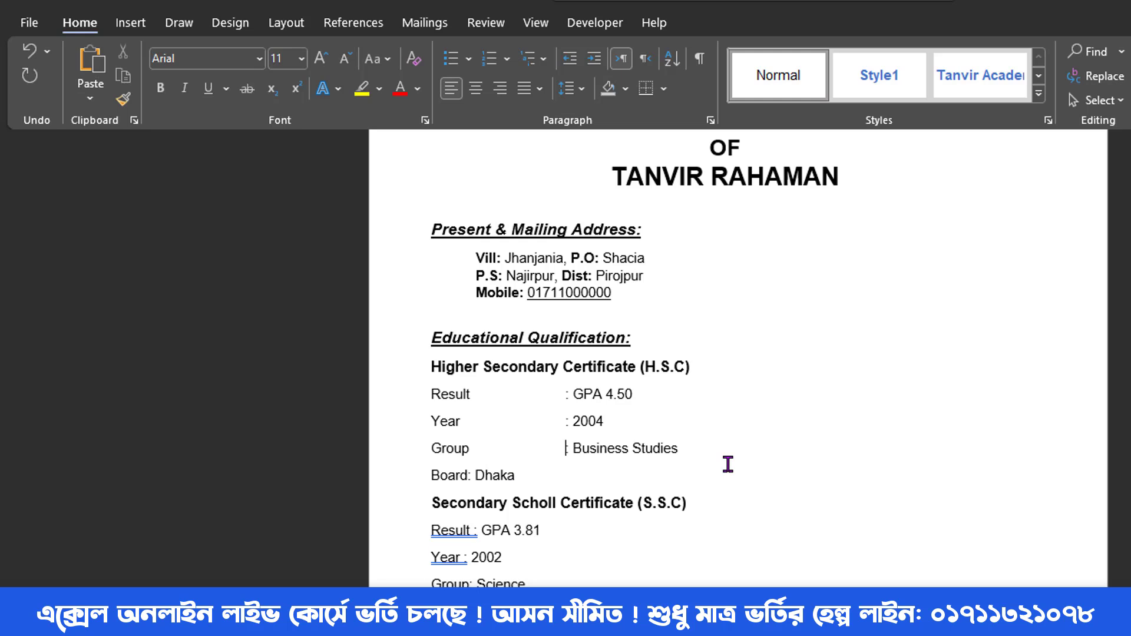
{"action": "left_click", "coordinate": [469, 475]}
{"action": "key", "text": "Tab"}
{"action": "key", "text": "Tab"}
{"action": "key", "text": "Tab"}
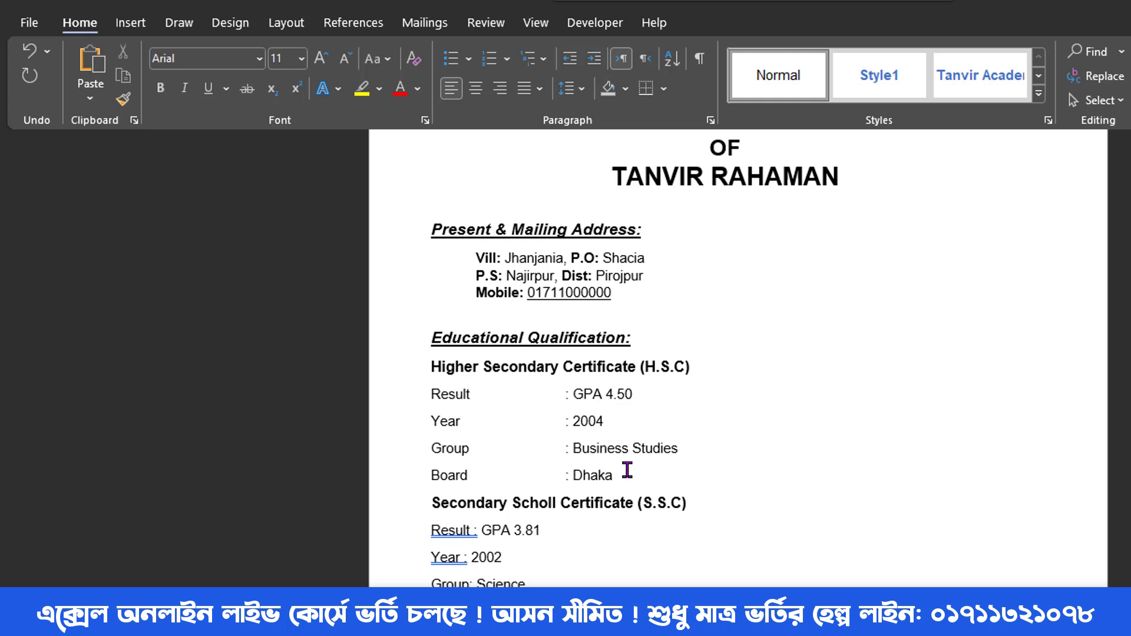
- Remove the space after the H.S.C rows and add a blank line after Dhaka
{"action": "scroll", "coordinate": [642, 415], "scroll_direction": "down", "scroll_amount": 1}
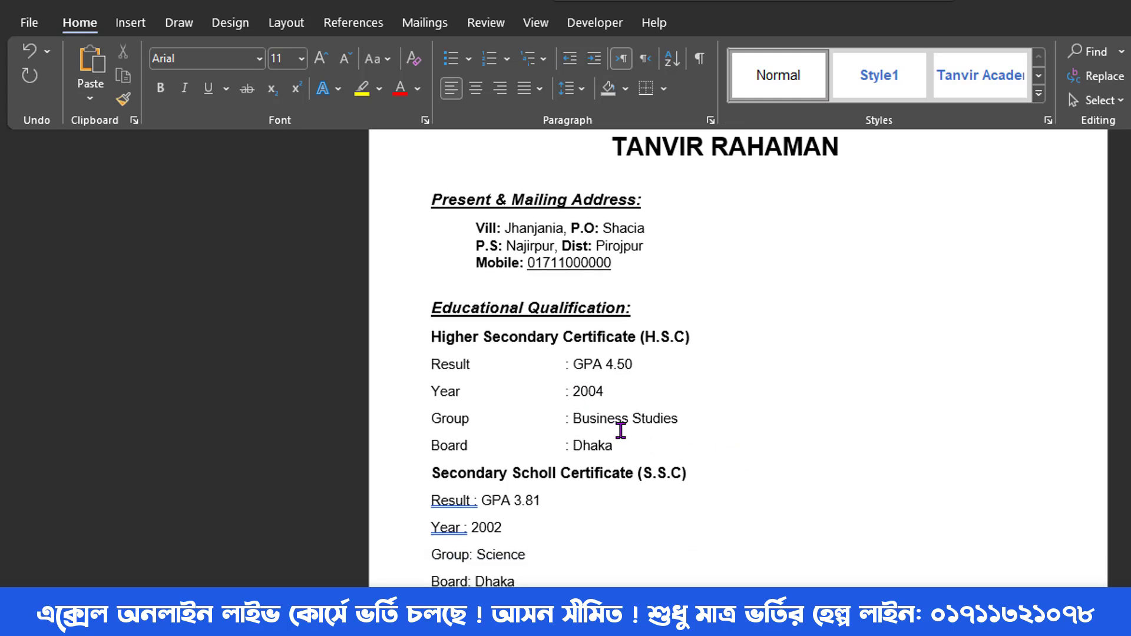
{"action": "left_click_drag", "start_coordinate": [621, 446], "coordinate": [437, 369]}
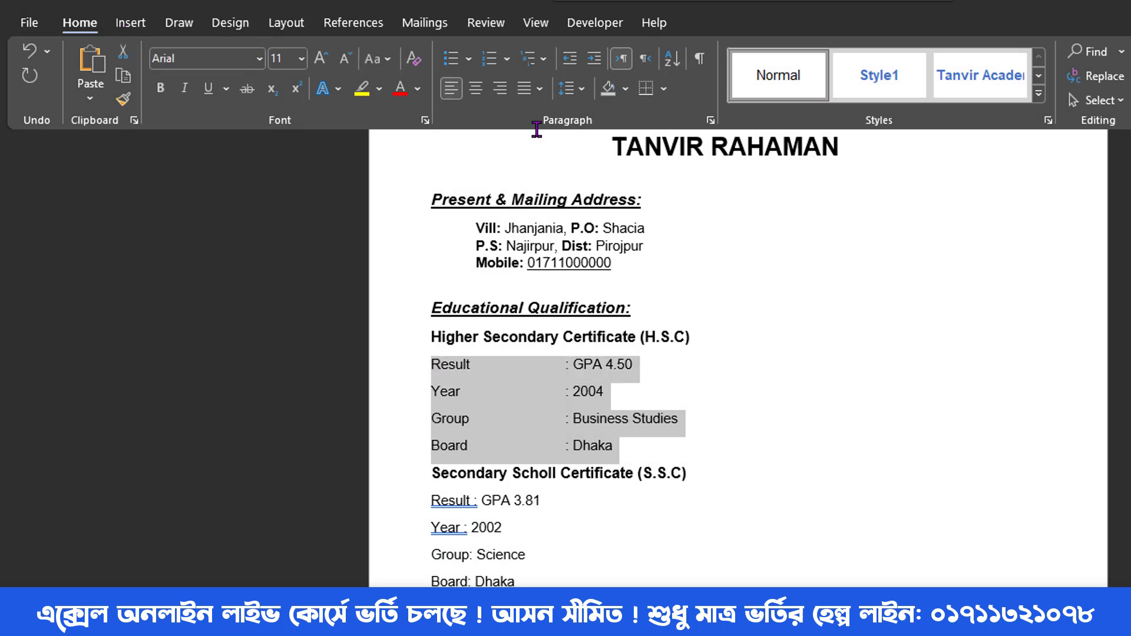
{"action": "left_click", "coordinate": [567, 89]}
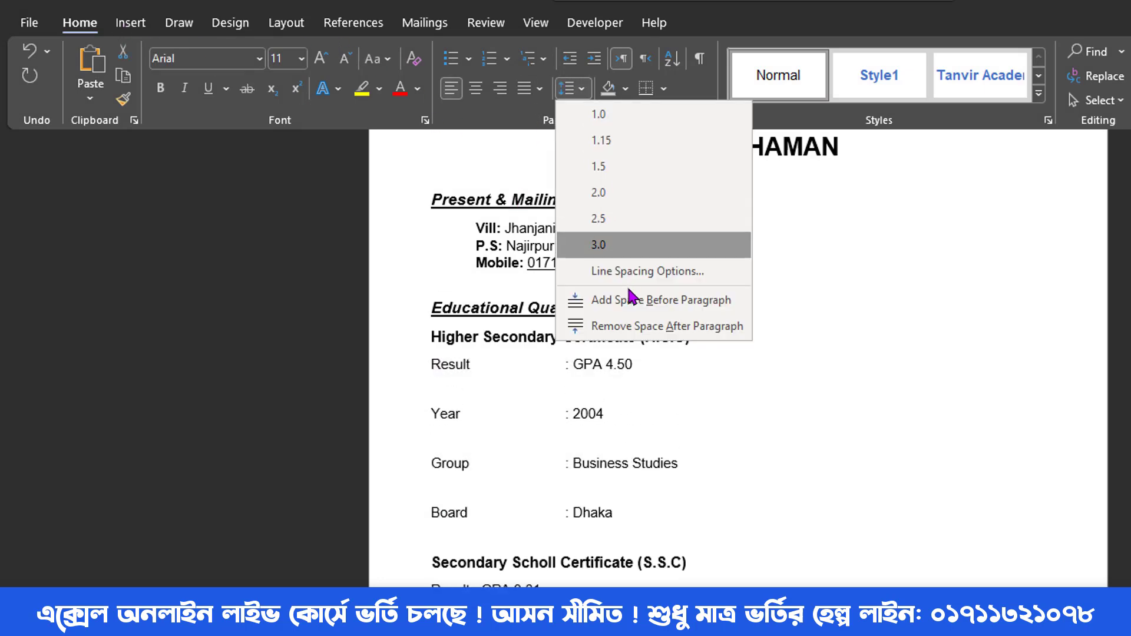
{"action": "left_click", "coordinate": [625, 326]}
{"action": "left_click", "coordinate": [632, 416]}
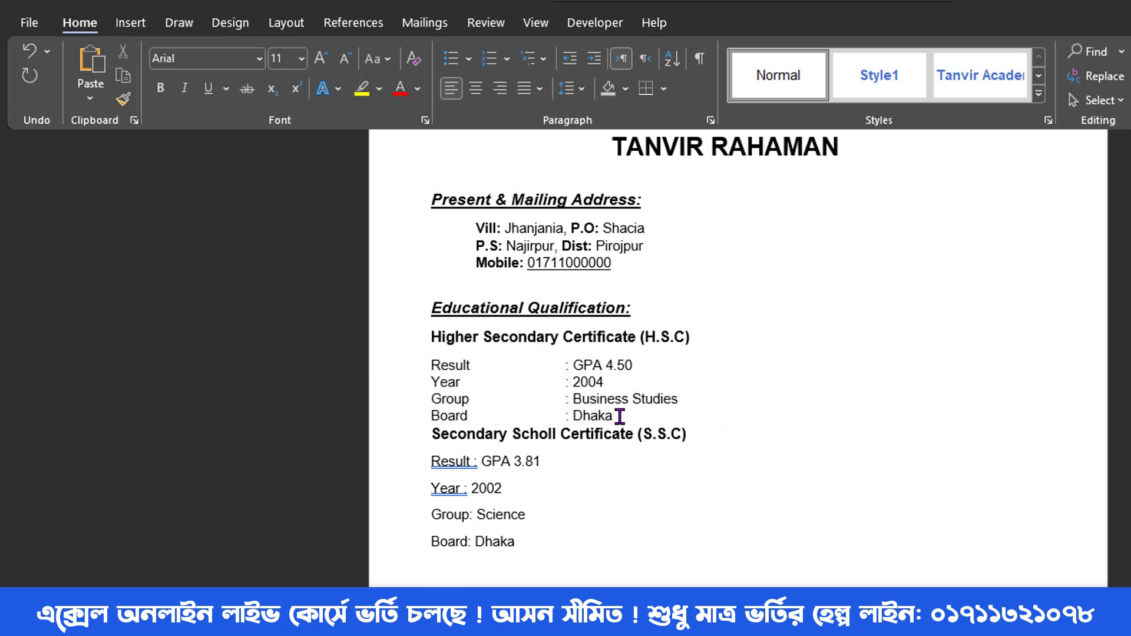
{"action": "key", "text": "Return"}
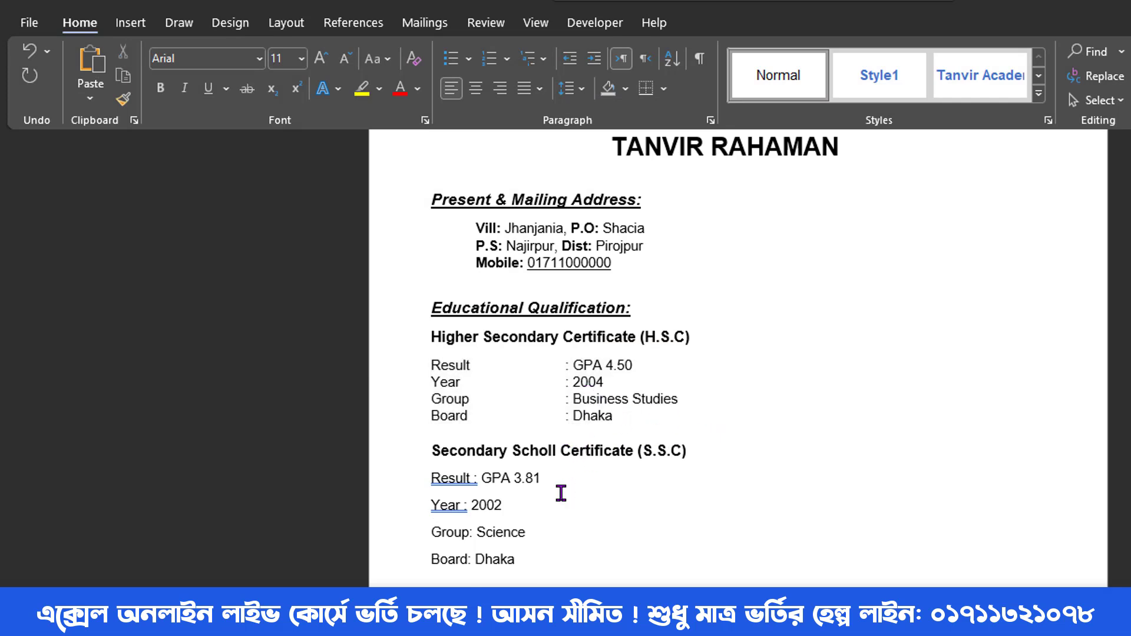
{"action": "left_click_drag", "start_coordinate": [620, 421], "coordinate": [434, 365]}
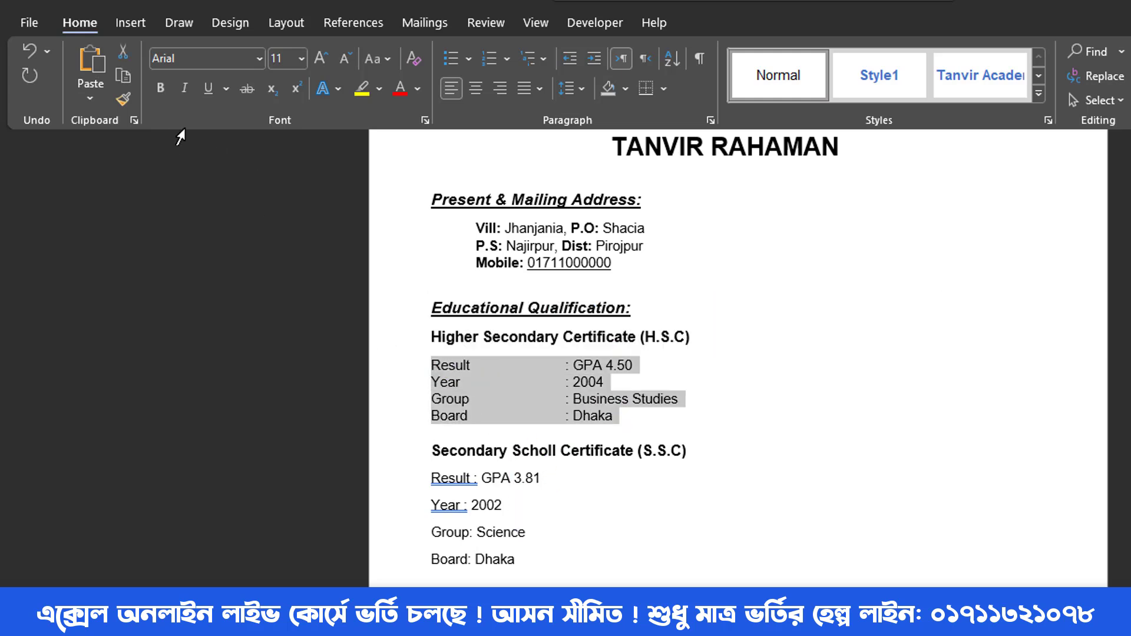
- Copy the H.S.C rows' tight spacing onto the S.S.C rows with Format Painter
{"action": "left_click", "coordinate": [123, 99]}
{"action": "left_click_drag", "start_coordinate": [522, 560], "coordinate": [433, 479]}
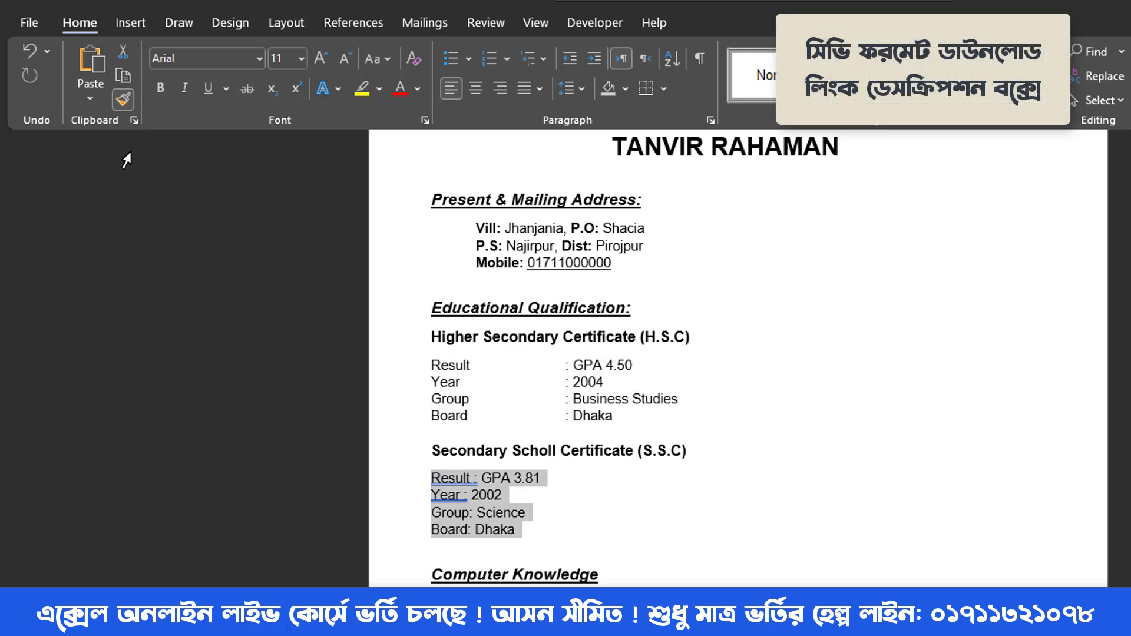
{"action": "left_click", "coordinate": [123, 99]}
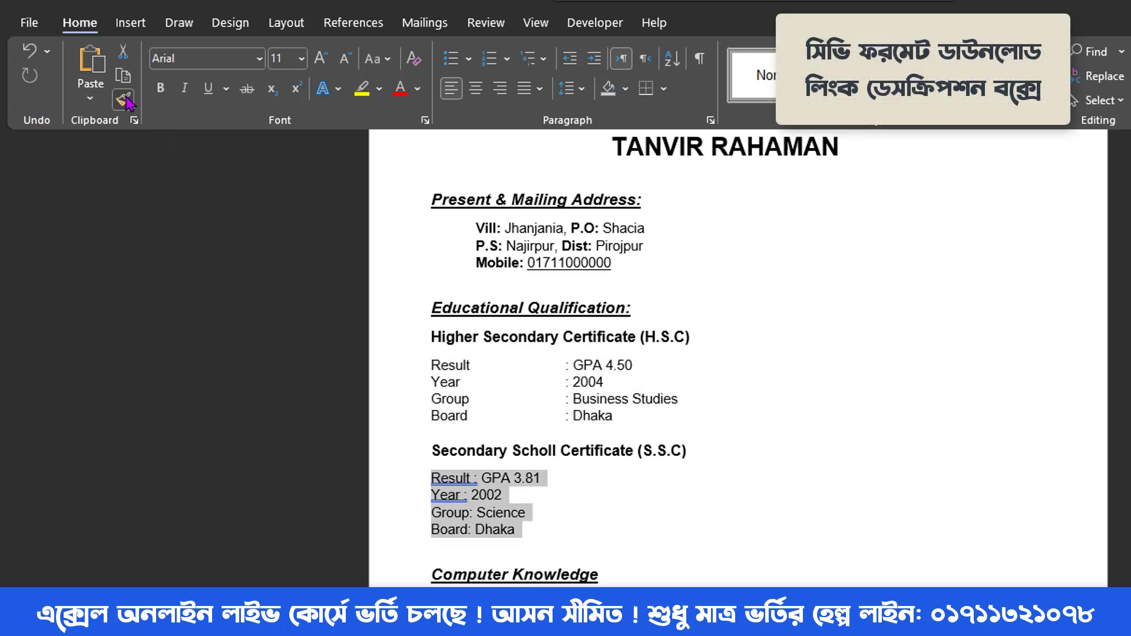
{"action": "left_click", "coordinate": [522, 484]}
- Tab-align the S.S.C Result, Year, Group and Board colons with the H.S.C column
{"action": "left_click", "coordinate": [472, 480]}
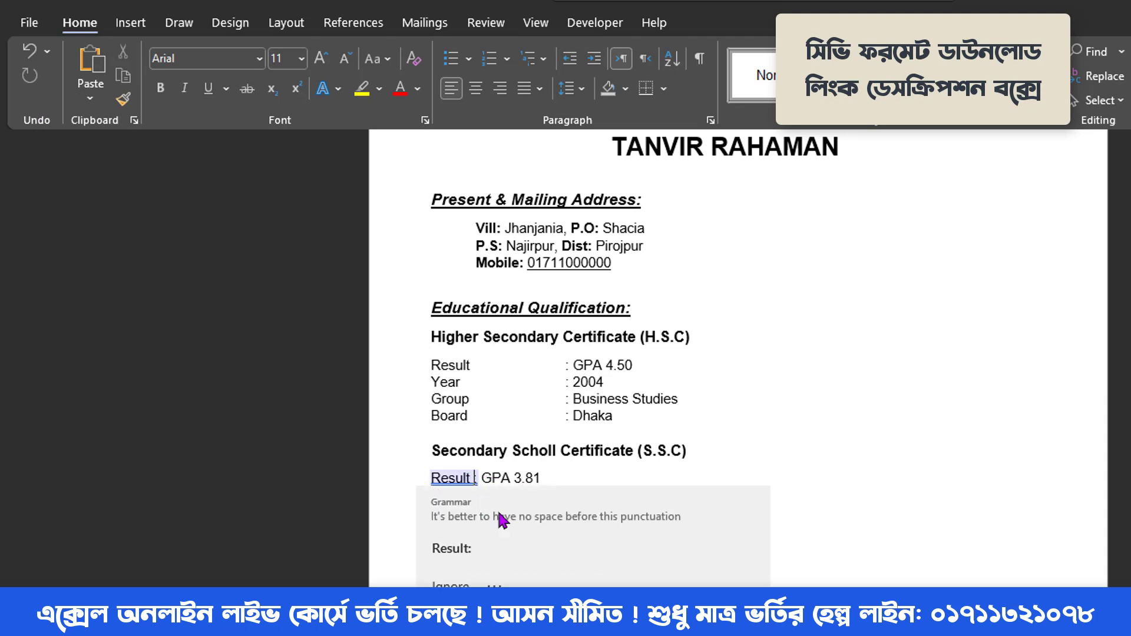
{"action": "key", "text": "Tab"}
{"action": "key", "text": "Tab"}
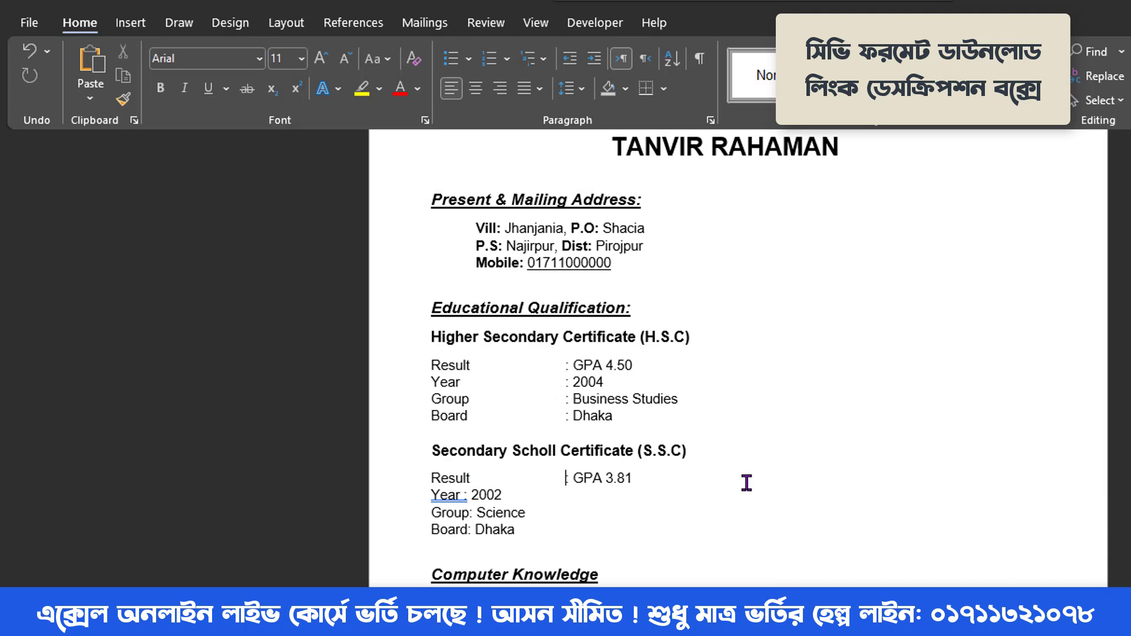
{"action": "left_click_drag", "start_coordinate": [557, 353], "coordinate": [672, 433]}
{"action": "left_click_drag", "start_coordinate": [569, 469], "coordinate": [654, 543]}
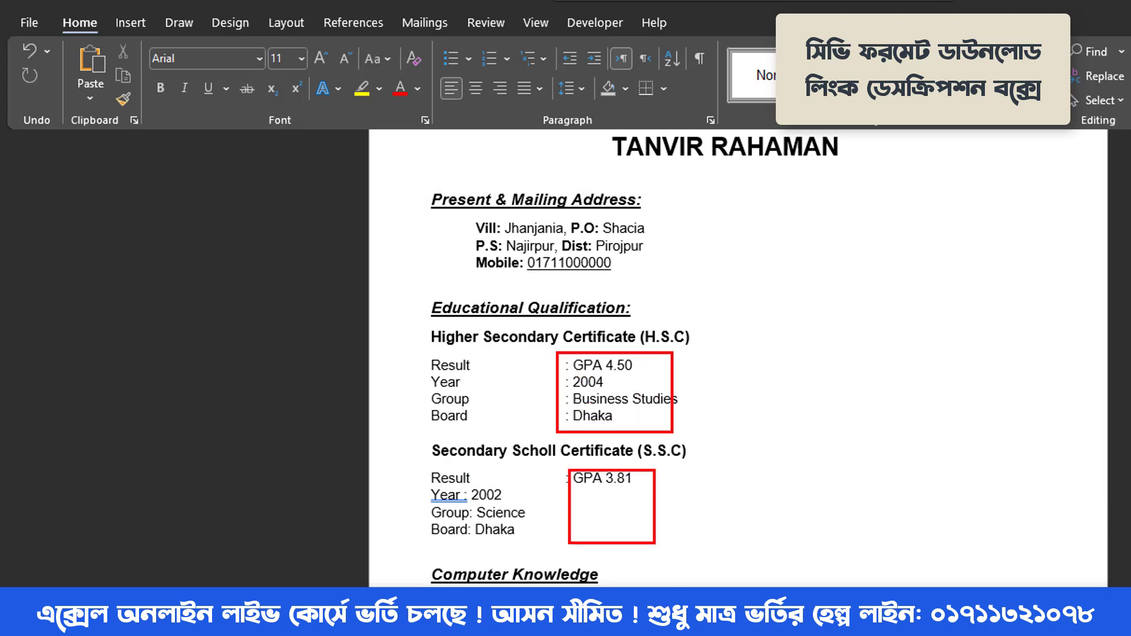
{"action": "key", "text": "Escape"}
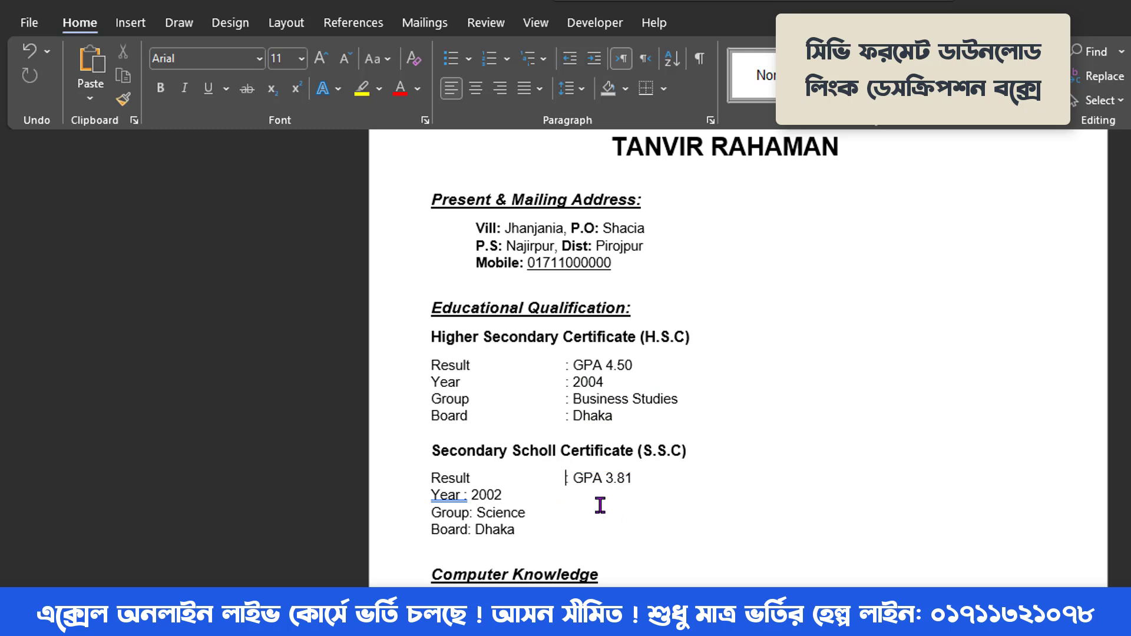
{"action": "left_click", "coordinate": [464, 495]}
{"action": "key", "text": "Tab"}
{"action": "key", "text": "Tab"}
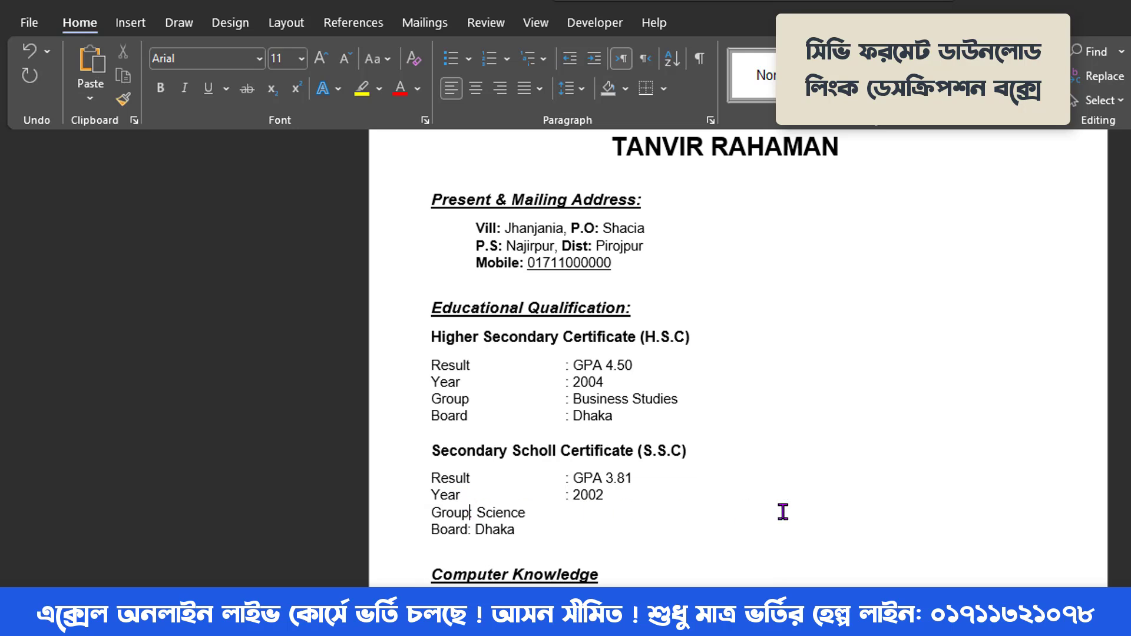
{"action": "key", "text": "Tab"}
{"action": "key", "text": "Tab"}
{"action": "key", "text": "Tab"}
{"action": "left_click", "coordinate": [472, 528]}
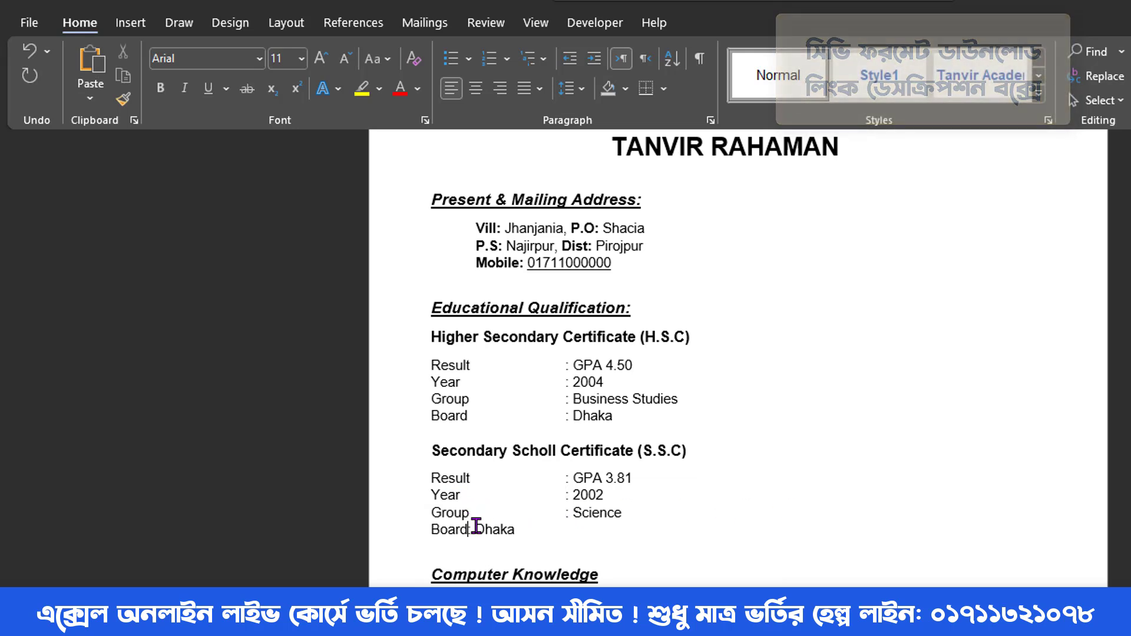
{"action": "key", "text": "Tab"}
{"action": "key", "text": "Tab"}
{"action": "key", "text": "Tab"}
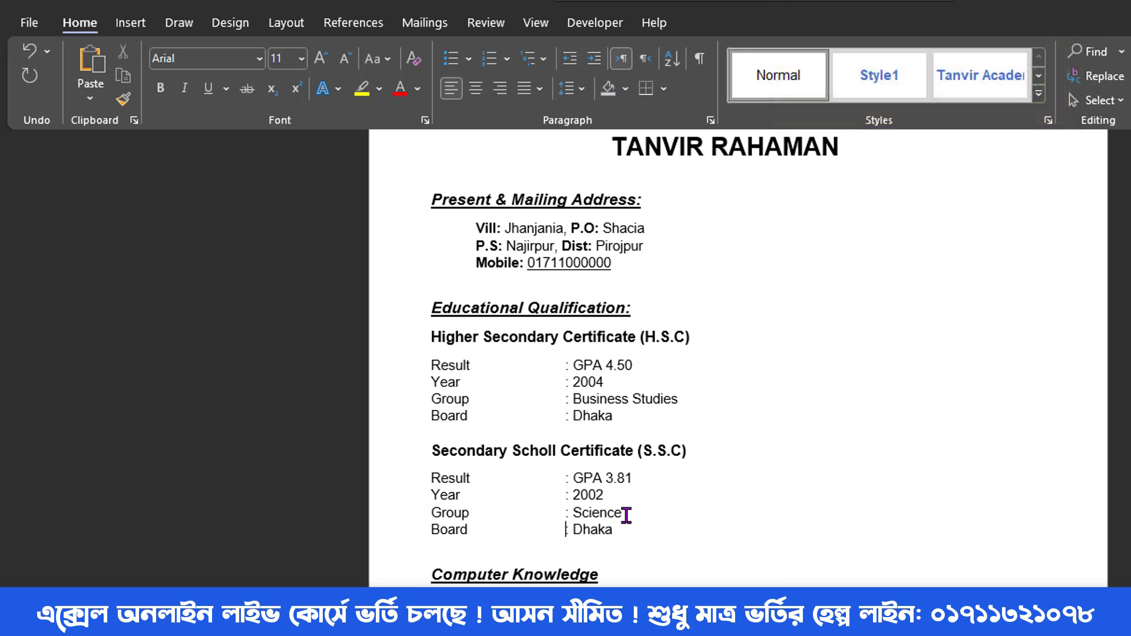
{"action": "scroll", "coordinate": [623, 513], "scroll_direction": "down", "scroll_amount": 1}
{"action": "scroll", "coordinate": [671, 459], "scroll_direction": "down", "scroll_amount": 1}
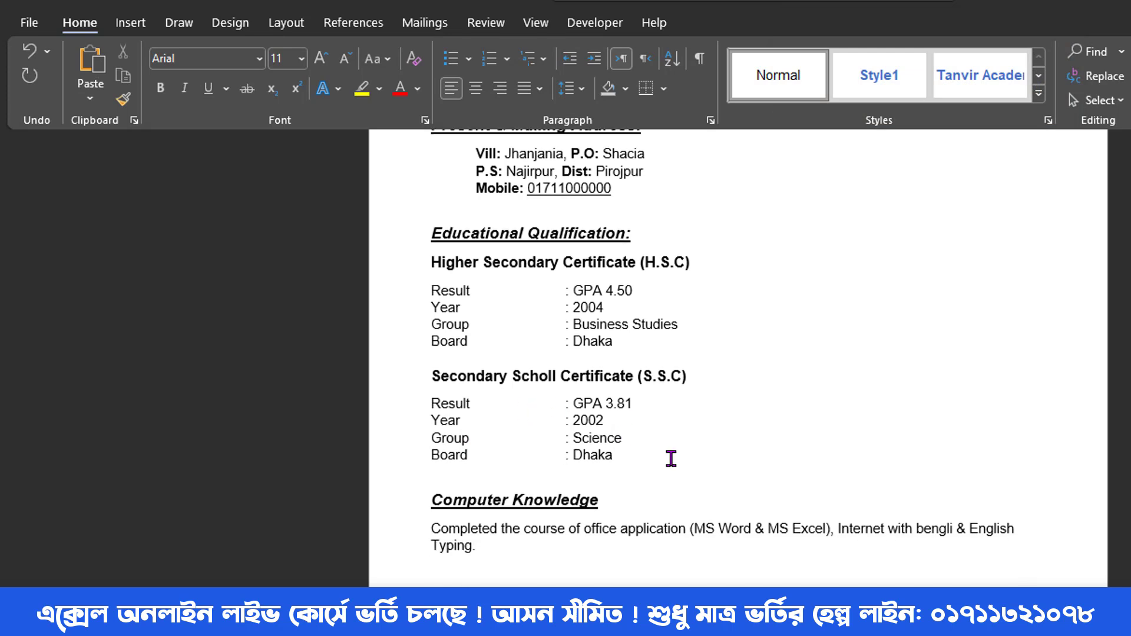
- Indent the H.S.C and S.S.C certificate blocks one step with Ctrl+M
{"action": "left_click_drag", "start_coordinate": [615, 457], "coordinate": [435, 272]}
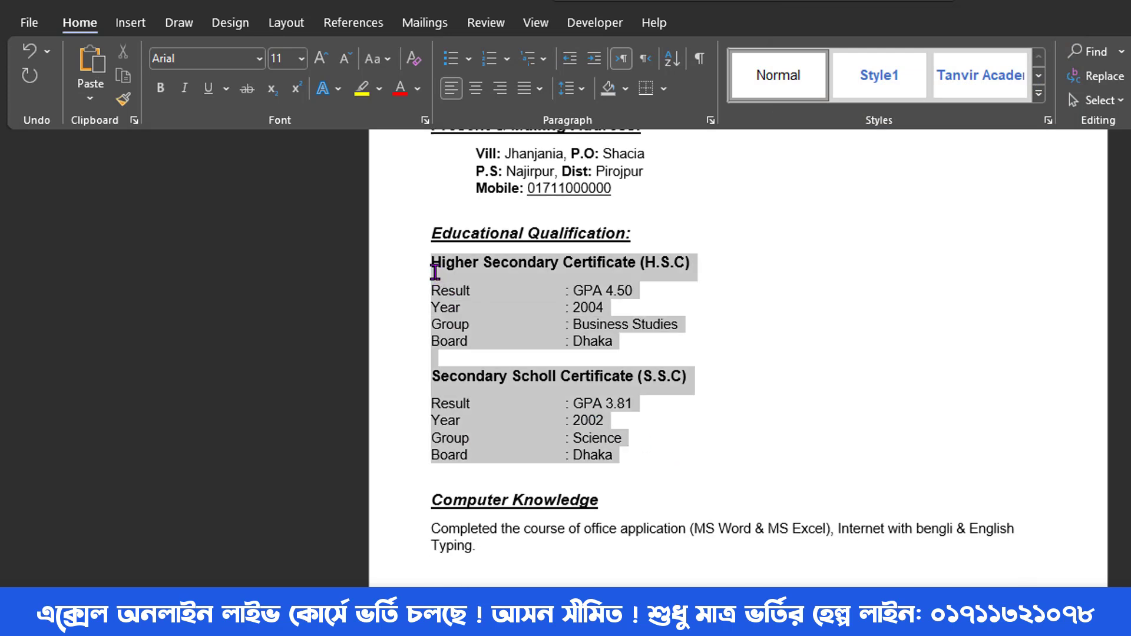
{"action": "key", "text": "ctrl+m"}
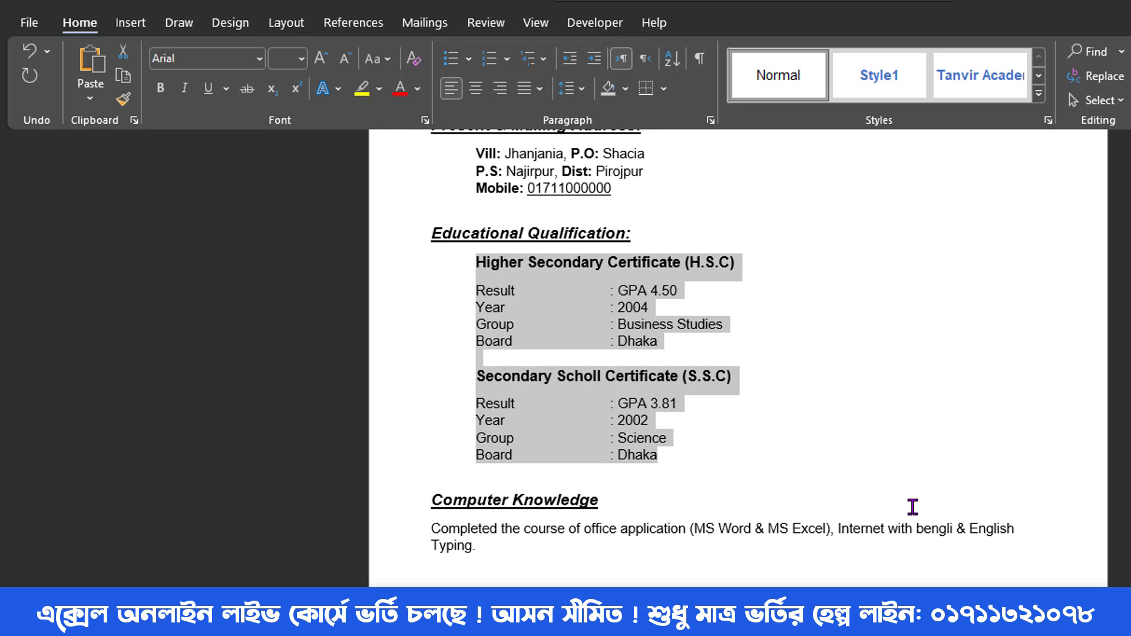
{"action": "left_click", "coordinate": [757, 439]}
{"action": "scroll", "coordinate": [758, 441], "scroll_direction": "up", "scroll_amount": 2}
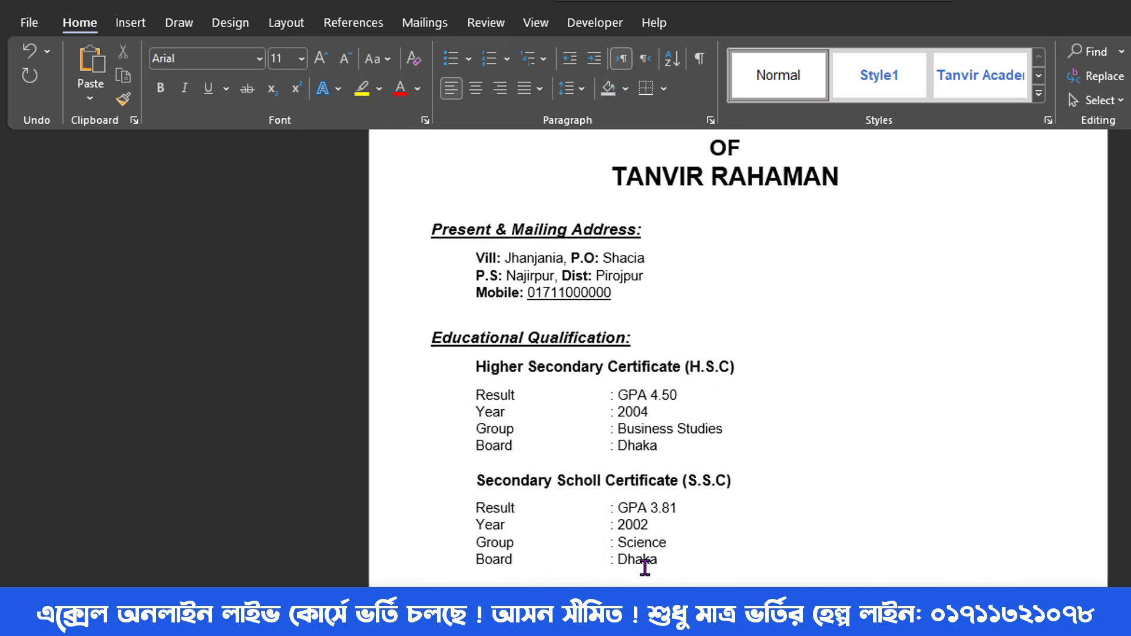
{"action": "scroll", "coordinate": [644, 568], "scroll_direction": "down", "scroll_amount": 2}
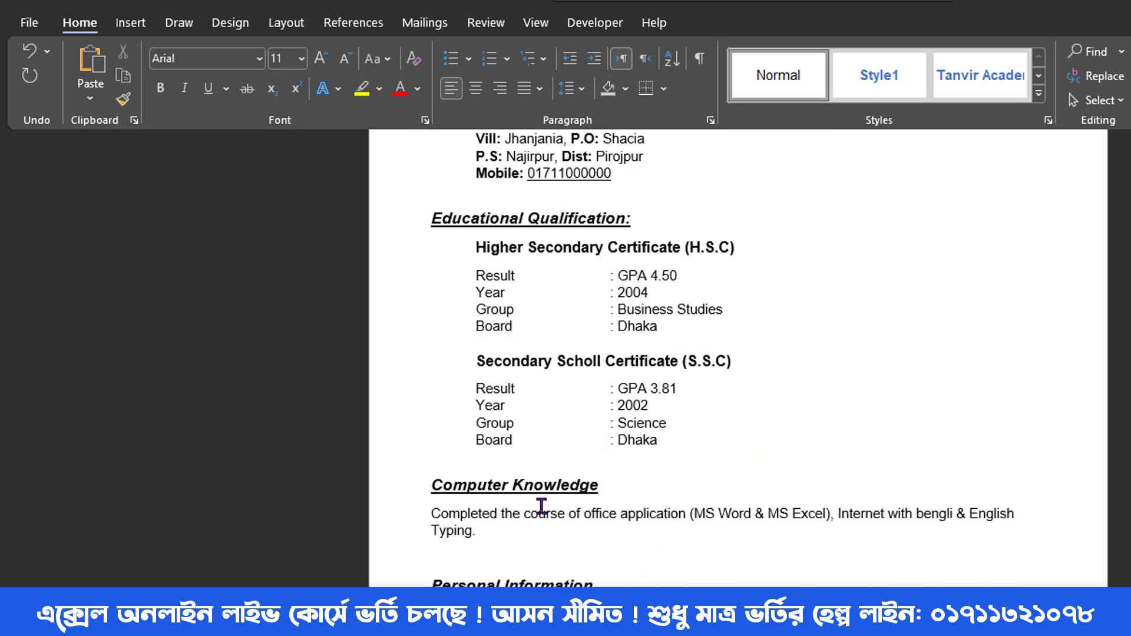
- Indent the Computer Knowledge paragraph with Tab to match the certificate blocks
{"action": "triple_click", "coordinate": [434, 517]}
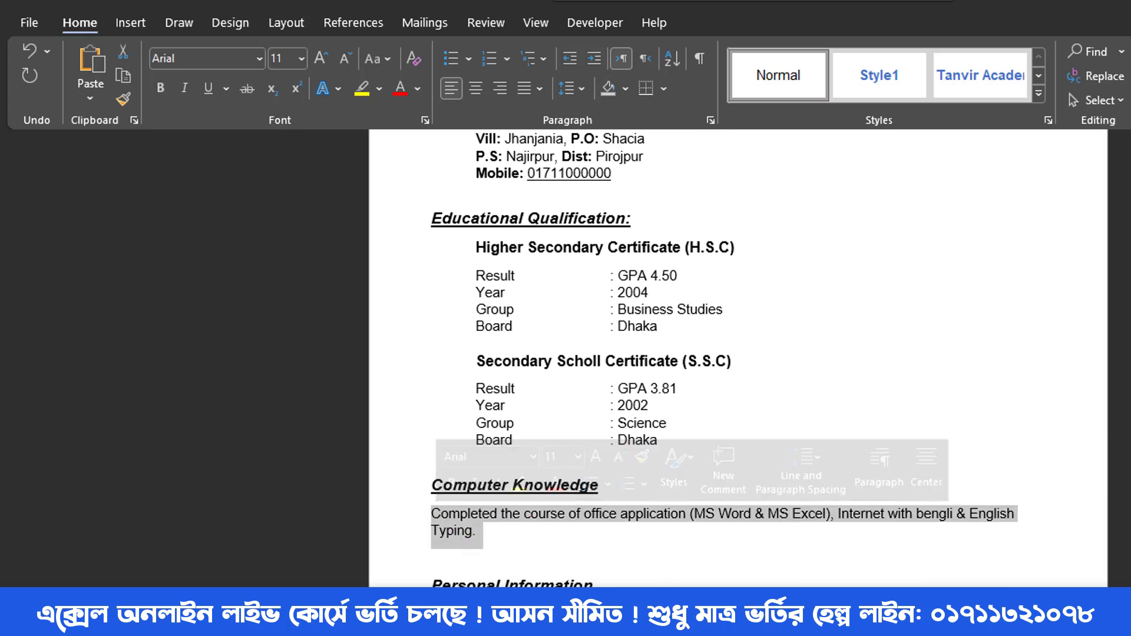
{"action": "key", "text": "Tab"}
{"action": "left_click", "coordinate": [670, 560]}
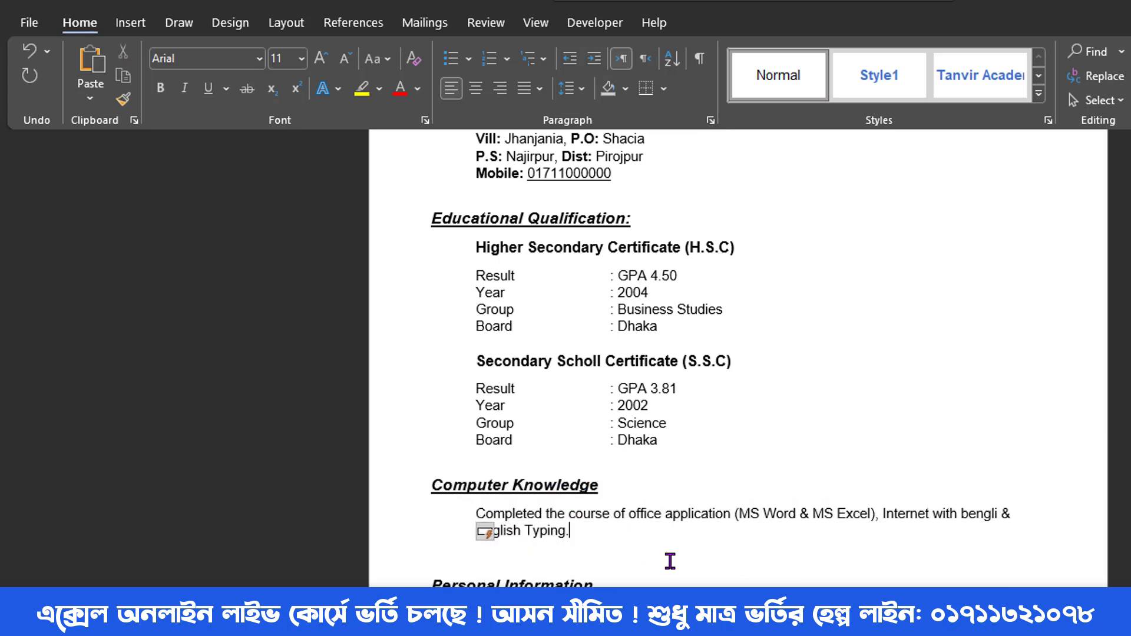
{"action": "scroll", "coordinate": [606, 542], "scroll_direction": "down", "scroll_amount": 2}
{"action": "scroll", "coordinate": [620, 551], "scroll_direction": "down", "scroll_amount": 1}
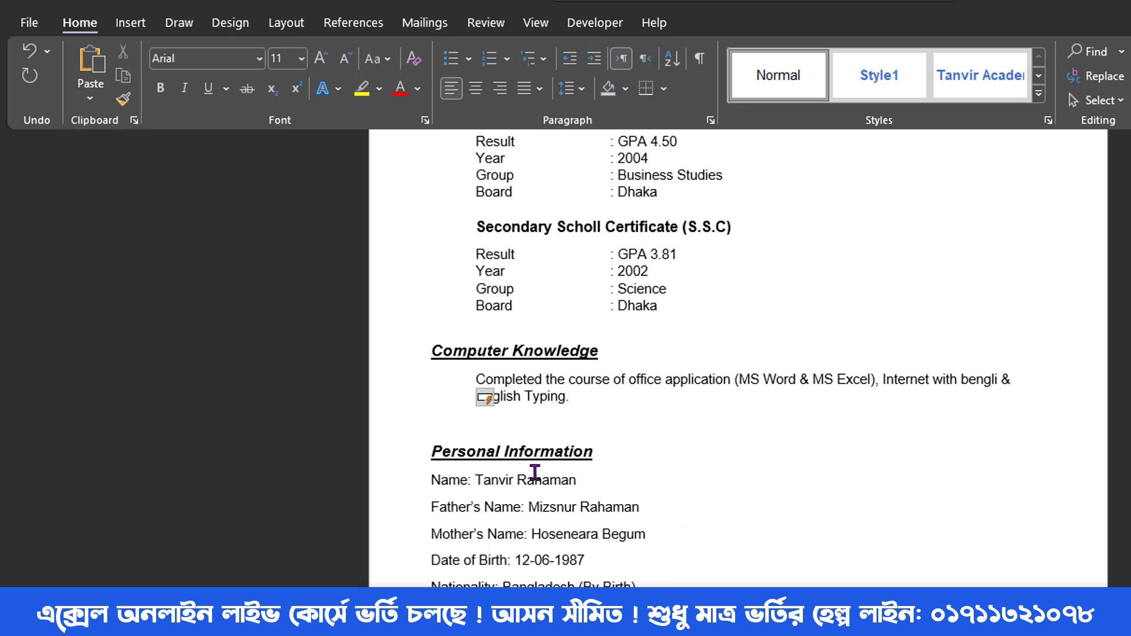
- Insert tabs before the Name, Father's Name and Religion colons so the colons line up
{"action": "left_click", "coordinate": [466, 481]}
{"action": "key", "text": "Tab"}
{"action": "key", "text": "Tab"}
{"action": "key", "text": "Tab"}
{"action": "key", "text": "Tab"}
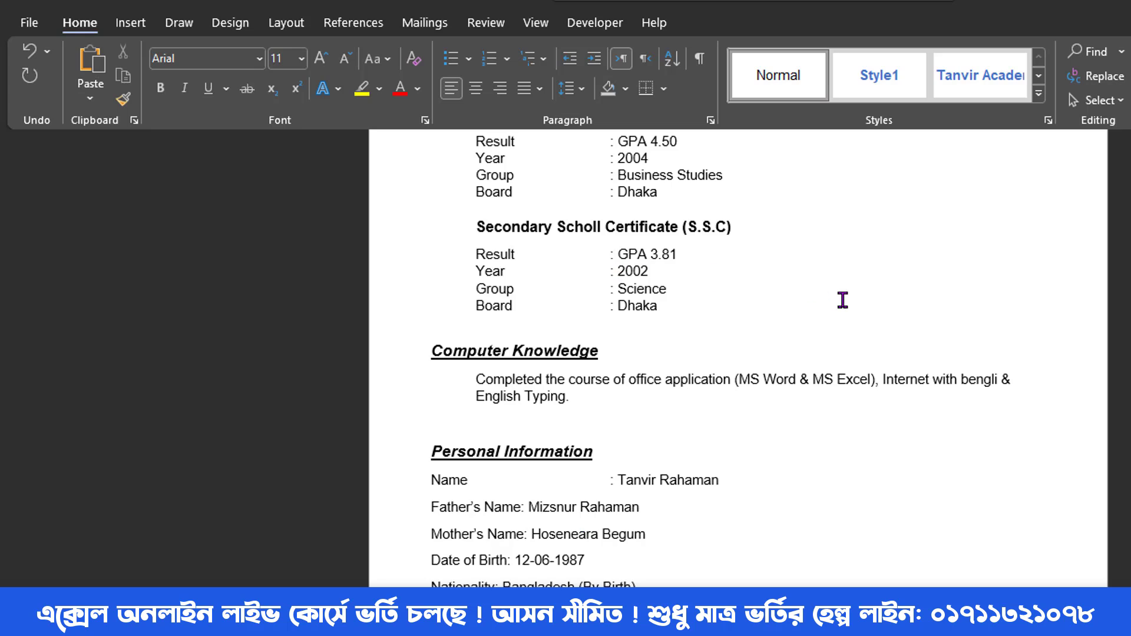
{"action": "key", "text": "ctrl+2"}
{"action": "left_click_drag", "start_coordinate": [599, 239], "coordinate": [674, 341]}
{"action": "mouse_move", "coordinate": [607, 459]}
{"action": "left_mouse_down"}
{"action": "mouse_move", "coordinate": [674, 599]}
{"action": "mouse_move", "coordinate": [753, 632]}
{"action": "left_mouse_up"}
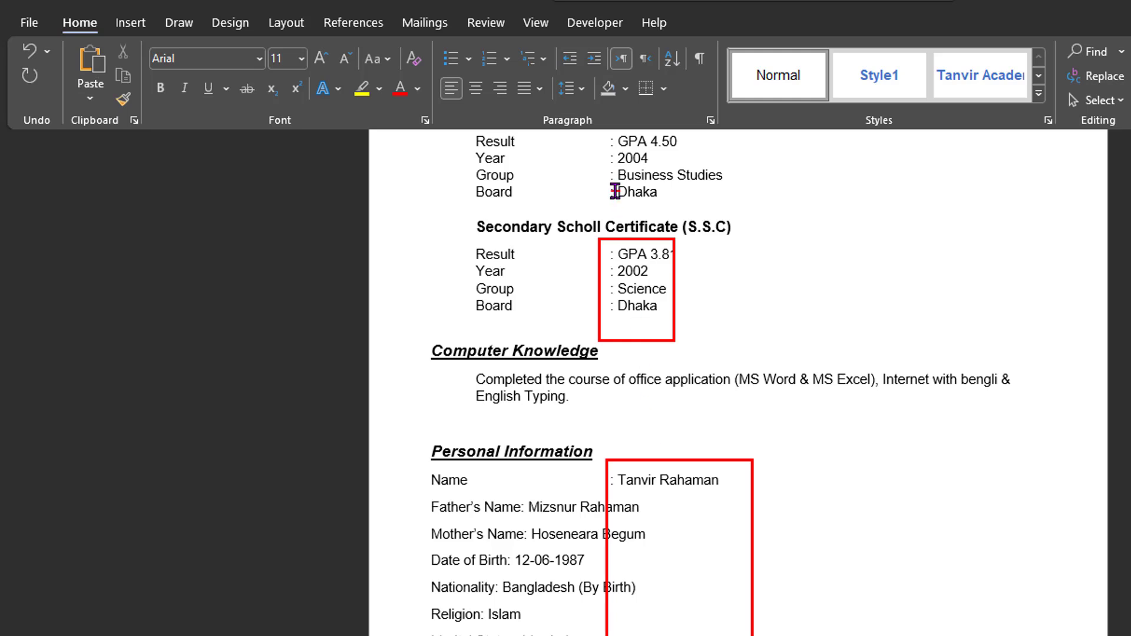
{"action": "key", "text": "Escape"}
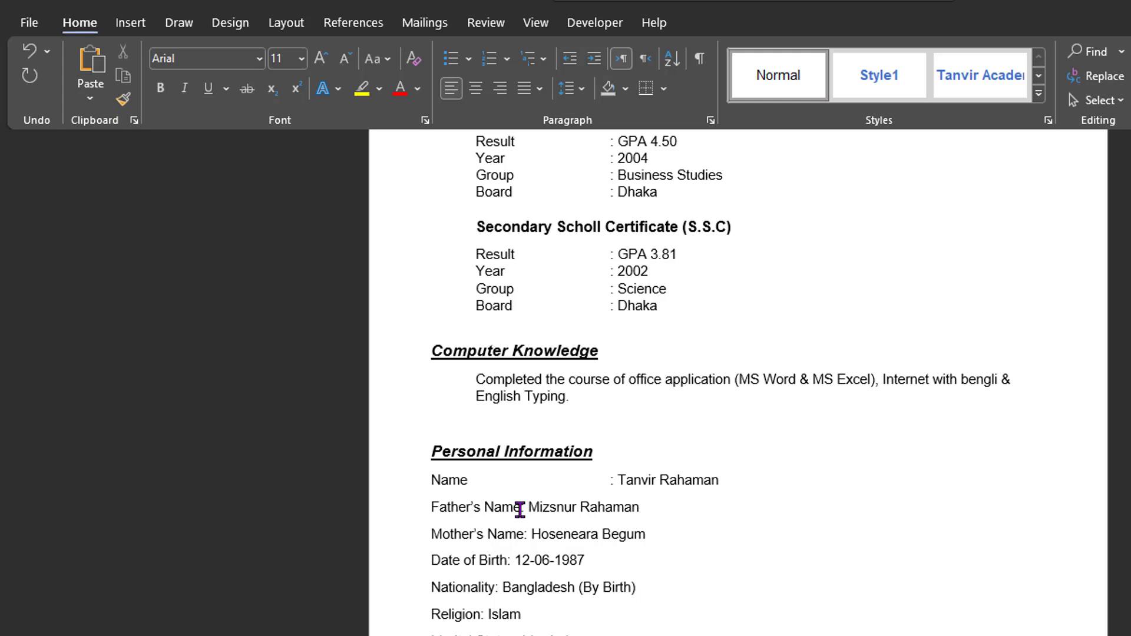
{"action": "key", "text": "Tab"}
{"action": "key", "text": "Tab"}
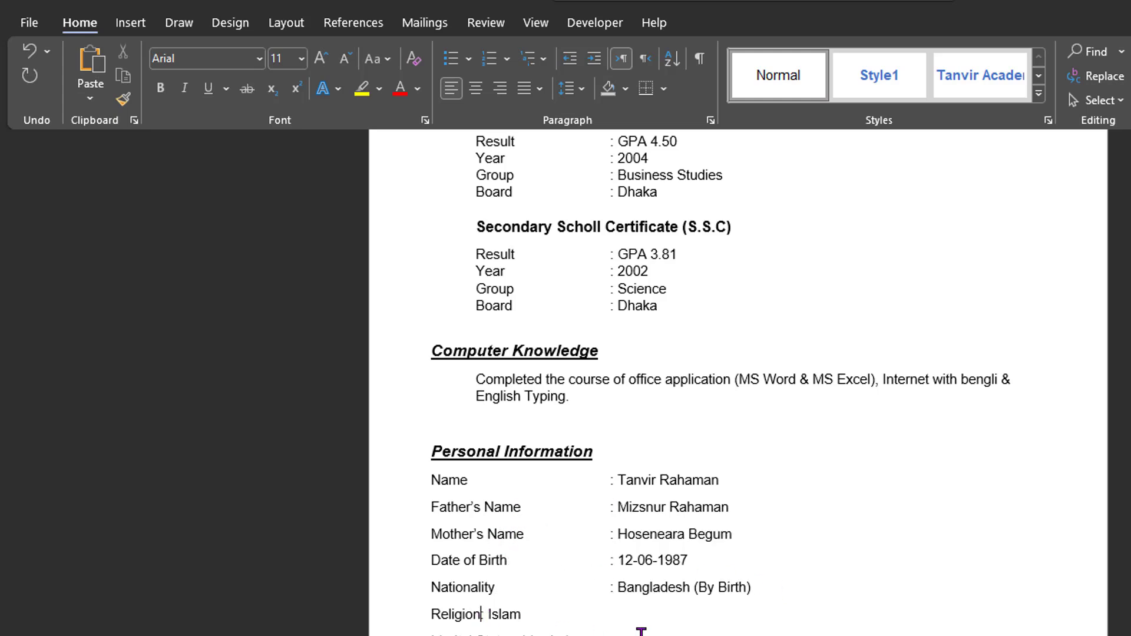
{"action": "key", "text": "Tab"}
{"action": "key", "text": "Tab"}
{"action": "key", "text": "Tab"}
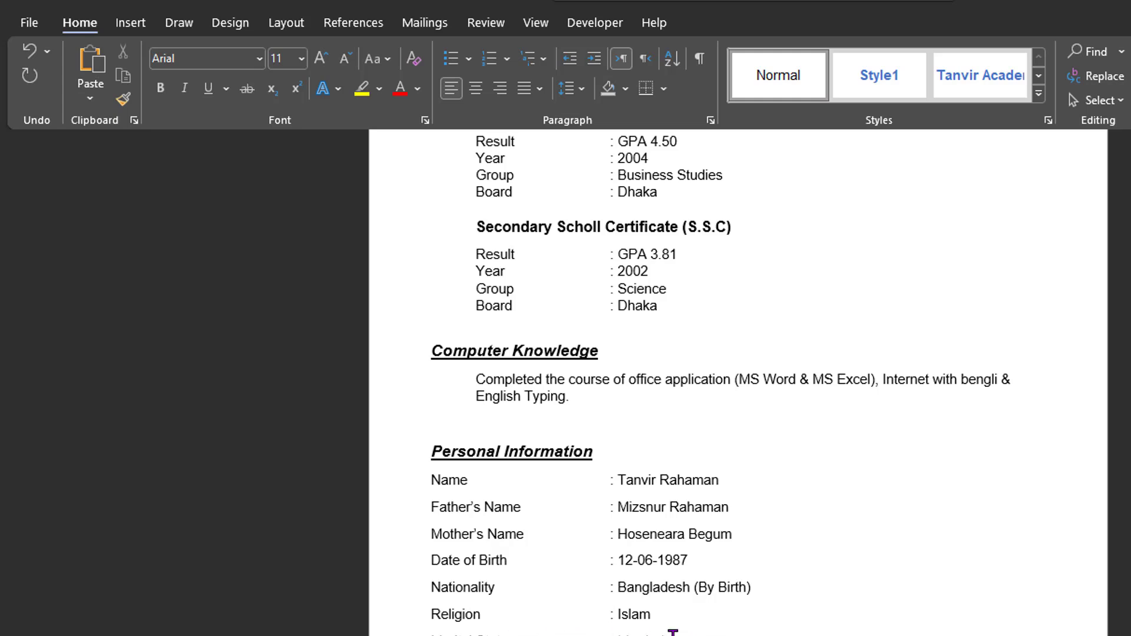
{"action": "left_click_drag", "start_coordinate": [673, 632], "coordinate": [435, 480]}
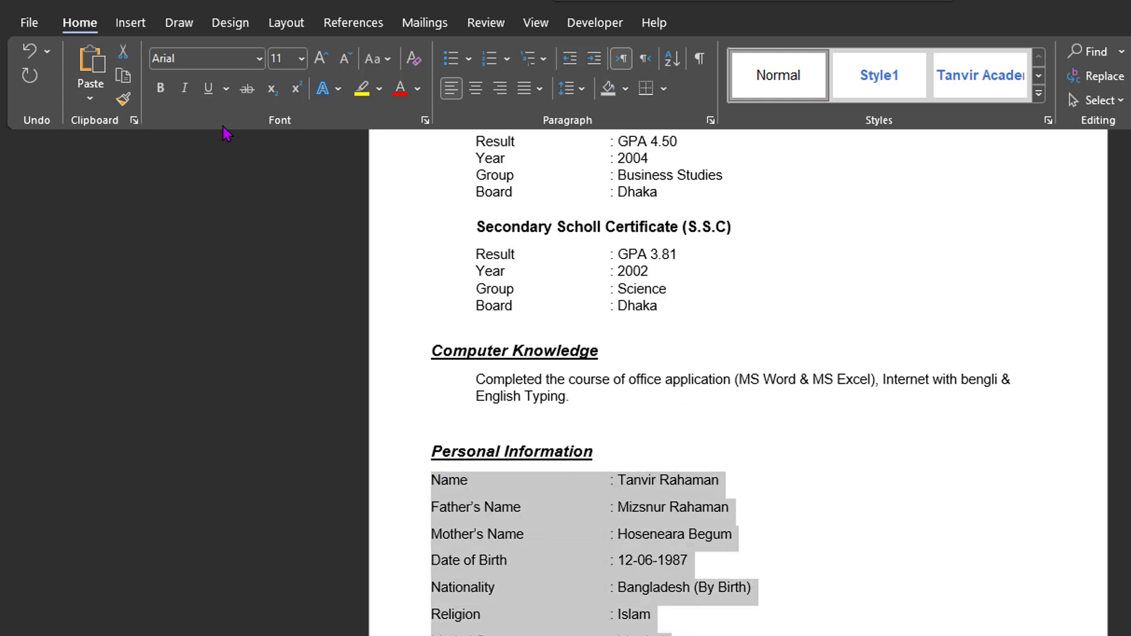
- Remove space after the Personal Information lines, add a line after Married, and indent them
{"action": "left_click", "coordinate": [573, 95]}
{"action": "left_click", "coordinate": [576, 323]}
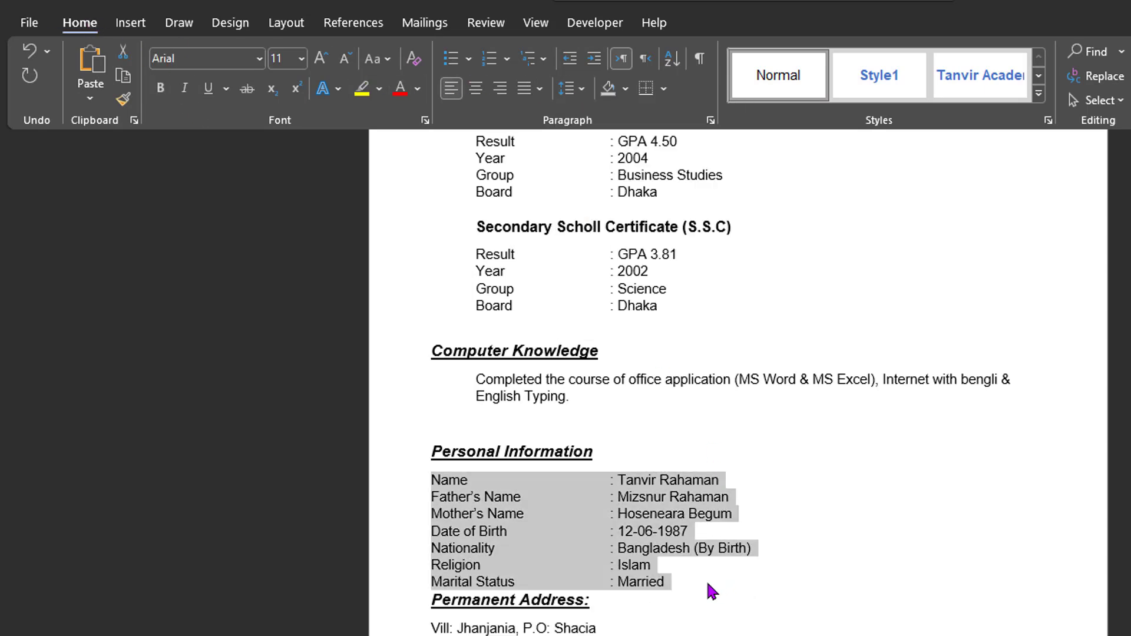
{"action": "left_click", "coordinate": [710, 585]}
{"action": "key", "text": "Return"}
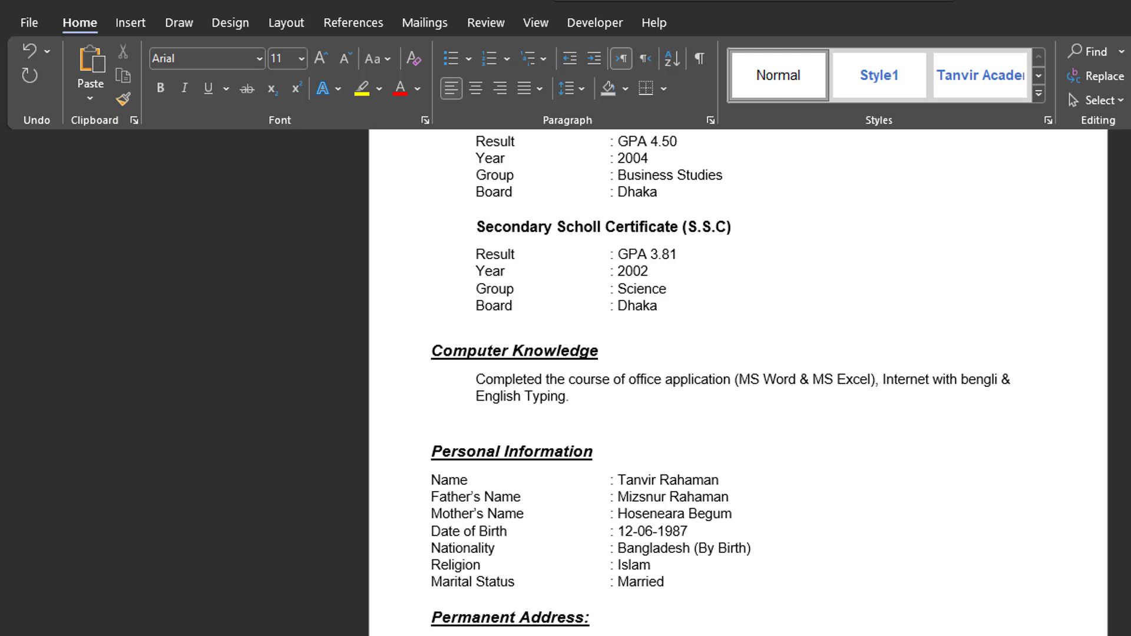
{"action": "left_click_drag", "start_coordinate": [687, 577], "coordinate": [446, 480]}
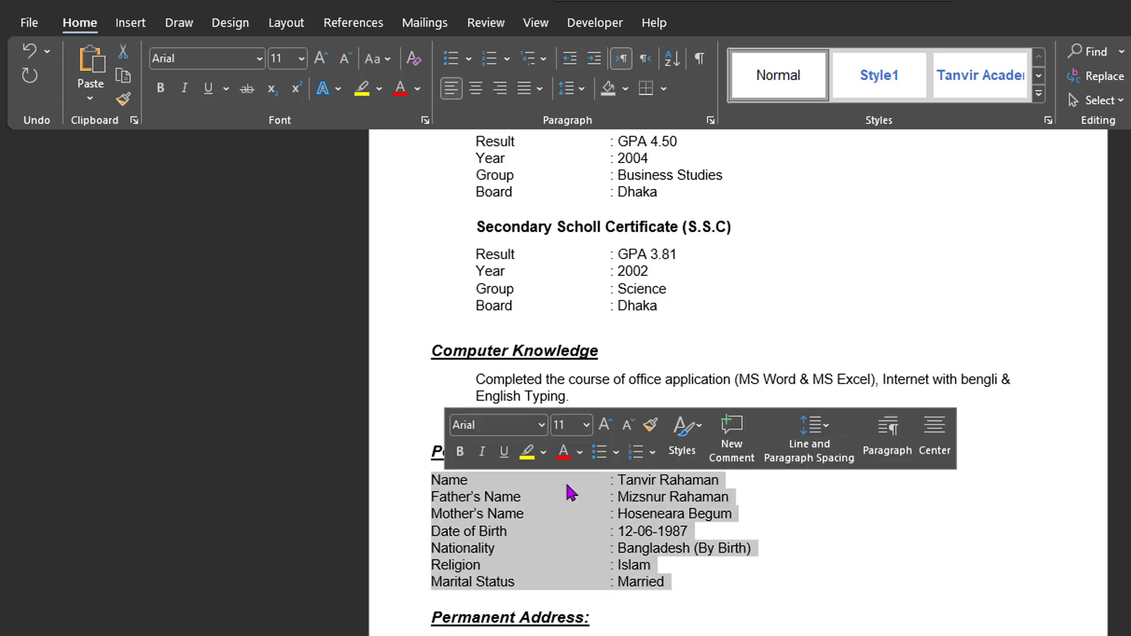
{"action": "key", "text": "Tab"}
{"action": "left_click", "coordinate": [740, 587]}
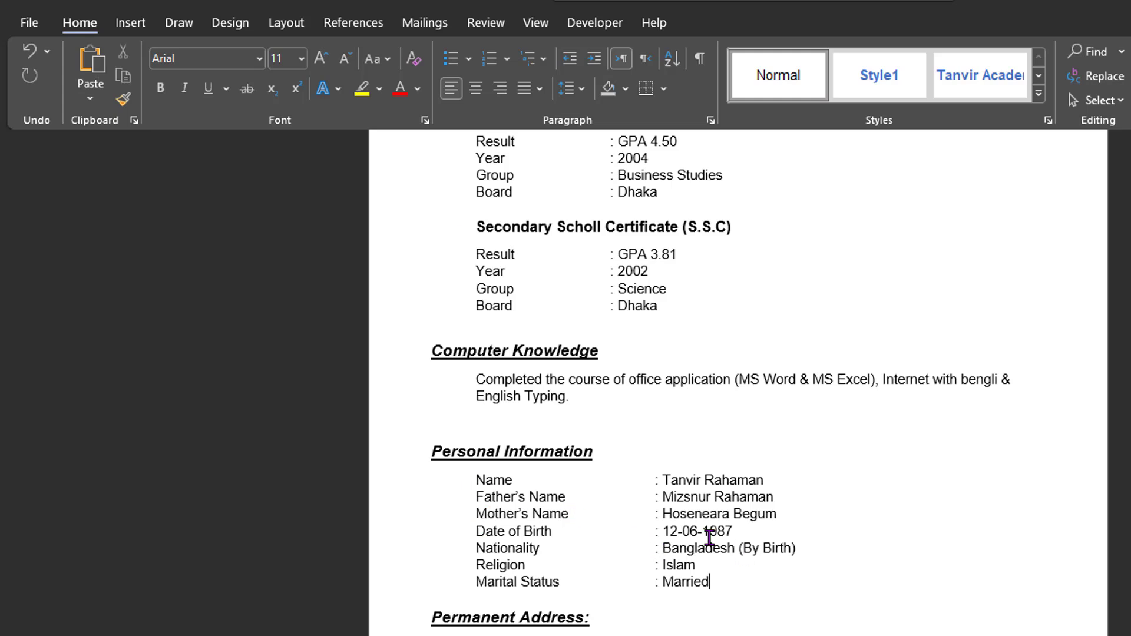
{"action": "scroll", "coordinate": [598, 515], "scroll_direction": "up", "scroll_amount": 1}
{"action": "scroll", "coordinate": [633, 432], "scroll_direction": "down", "scroll_amount": 1}
- Compare the Personal Information values' alignment against the S.S.C values
{"action": "left_click_drag", "start_coordinate": [476, 480], "coordinate": [707, 583]}
{"action": "left_click", "coordinate": [651, 468]}
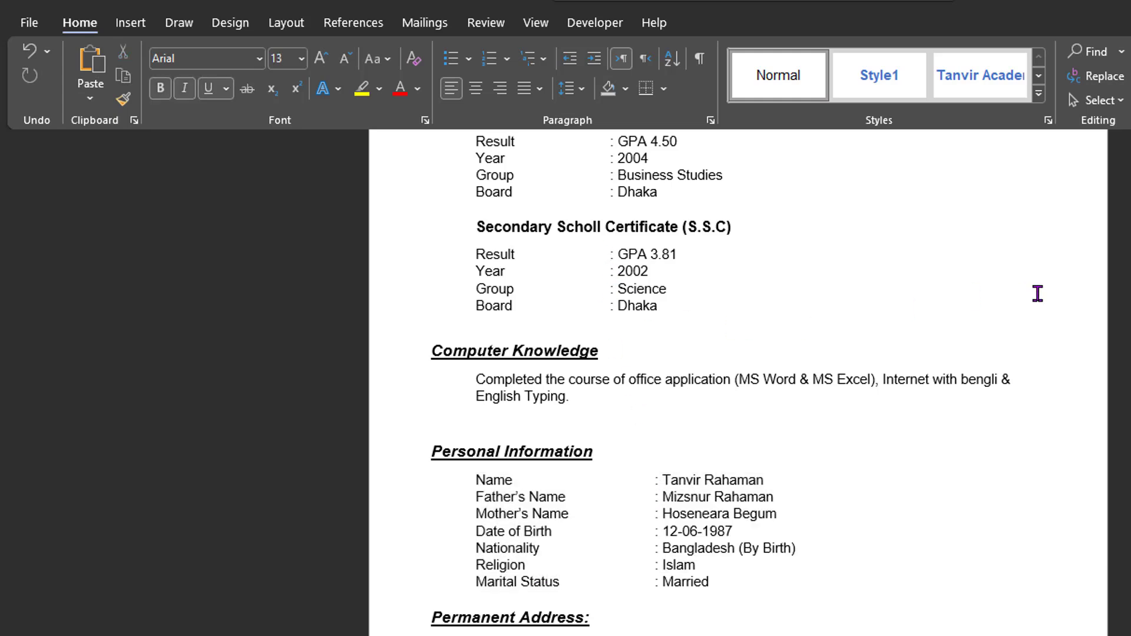
{"action": "left_click_drag", "start_coordinate": [606, 243], "coordinate": [683, 327]}
{"action": "mouse_move", "coordinate": [642, 462]}
{"action": "left_mouse_down"}
{"action": "mouse_move", "coordinate": [790, 627]}
{"action": "mouse_move", "coordinate": [790, 604]}
{"action": "left_mouse_up"}
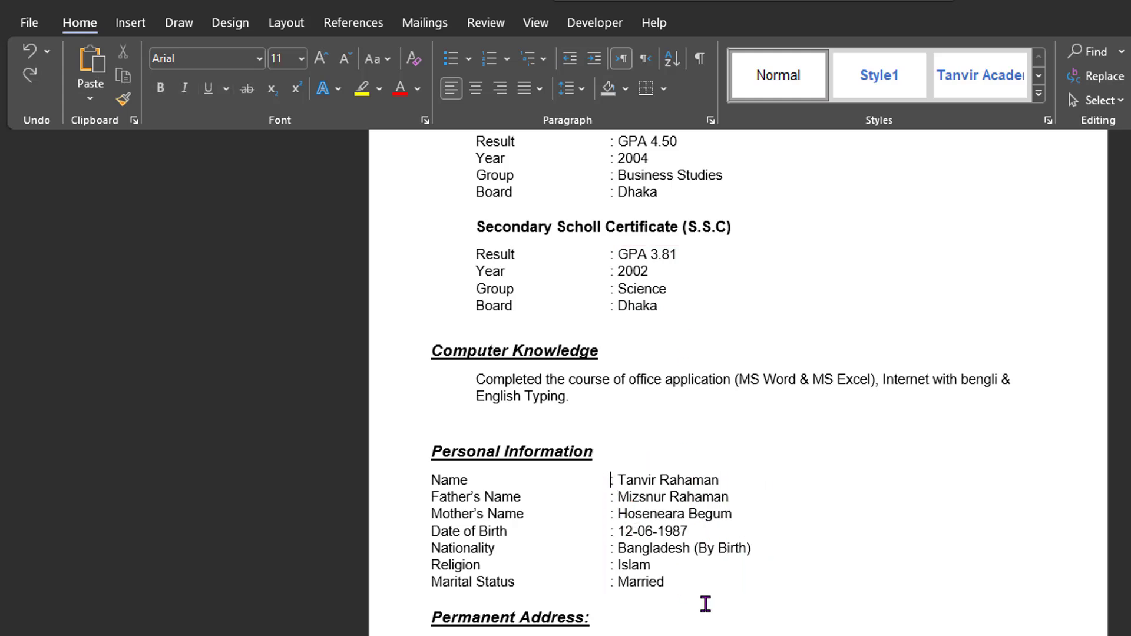
- Delete the extra tab before each colon from Name through Marital Status
{"action": "key", "text": "BackSpace"}
{"action": "left_click", "coordinate": [608, 497]}
{"action": "key", "text": "BackSpace"}
{"action": "left_click", "coordinate": [607, 514]}
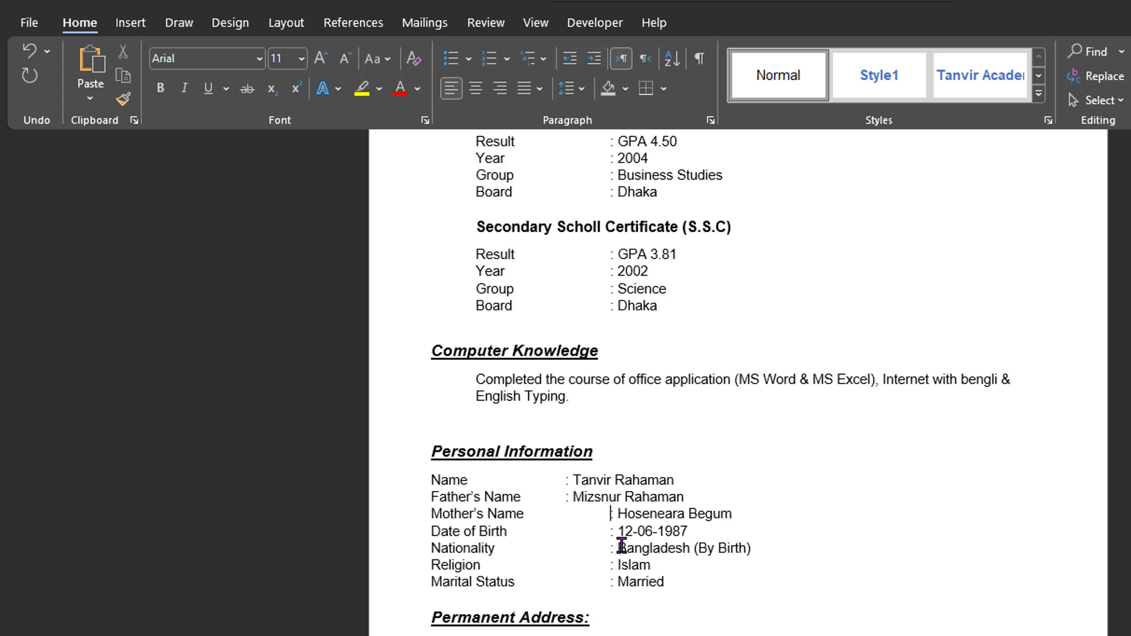
{"action": "key", "text": "BackSpace"}
{"action": "left_click", "coordinate": [611, 532]}
{"action": "key", "text": "BackSpace"}
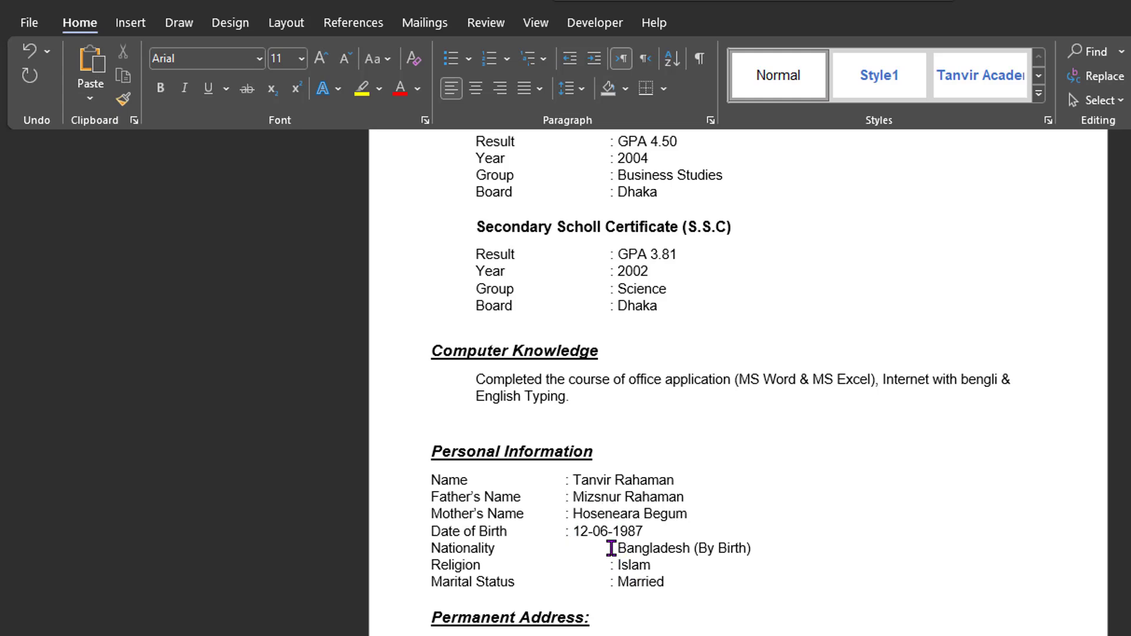
{"action": "left_click", "coordinate": [610, 548]}
{"action": "key", "text": "BackSpace"}
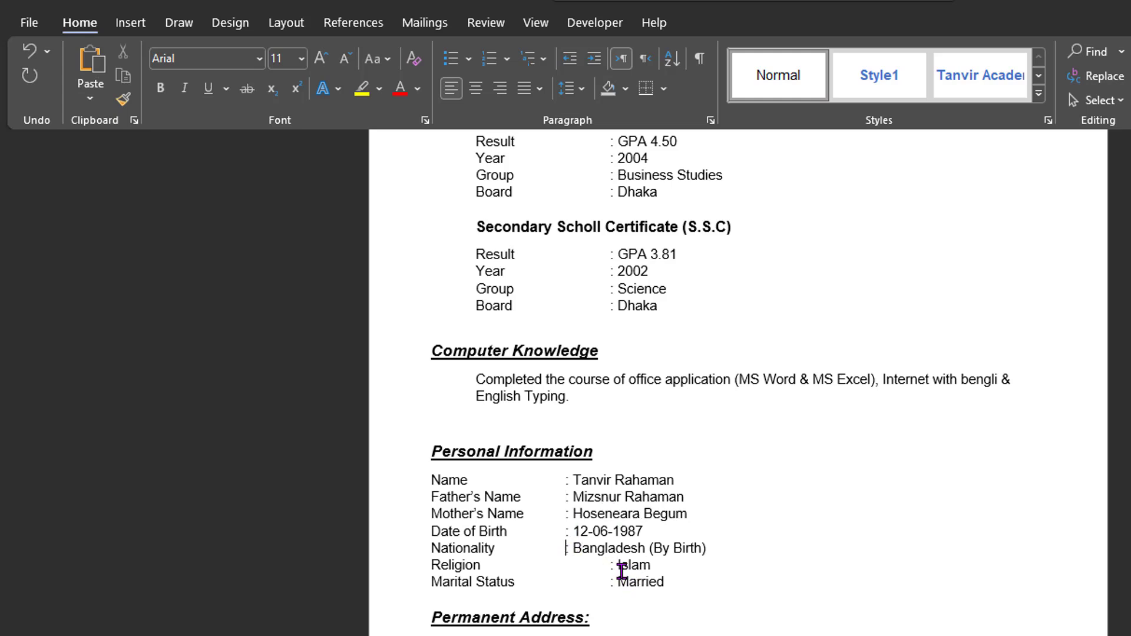
{"action": "left_click", "coordinate": [610, 565]}
{"action": "key", "text": "BackSpace"}
{"action": "left_click", "coordinate": [611, 582]}
{"action": "key", "text": "BackSpace"}
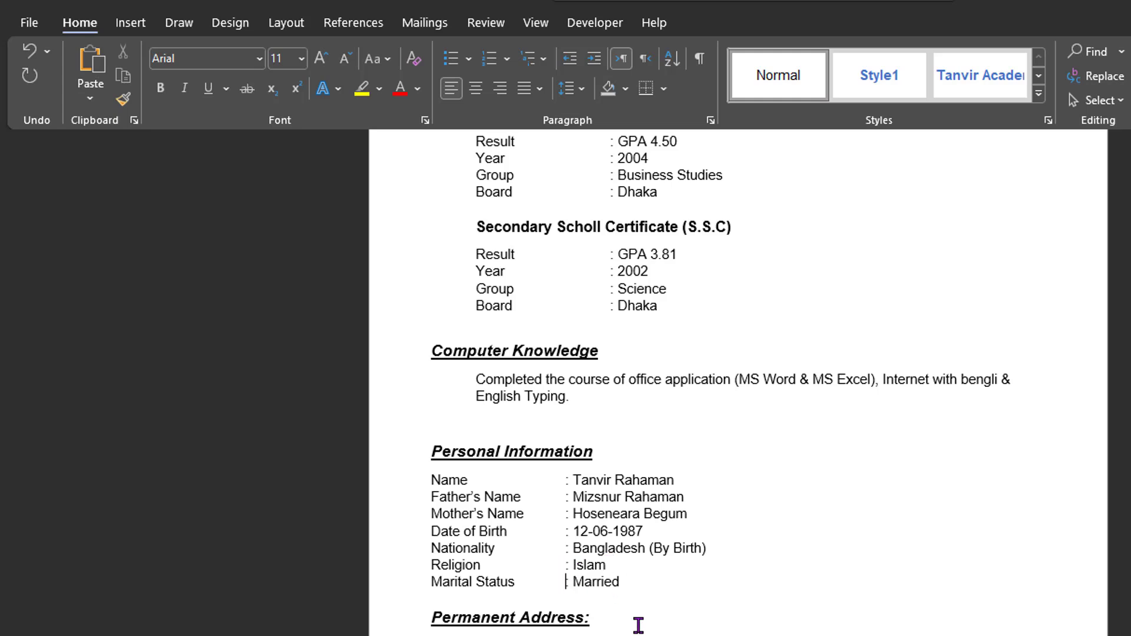
- Indent the Name through Marital Status lines to match the education blocks
{"action": "left_click_drag", "start_coordinate": [432, 481], "coordinate": [638, 576]}
{"action": "key", "text": "Tab"}
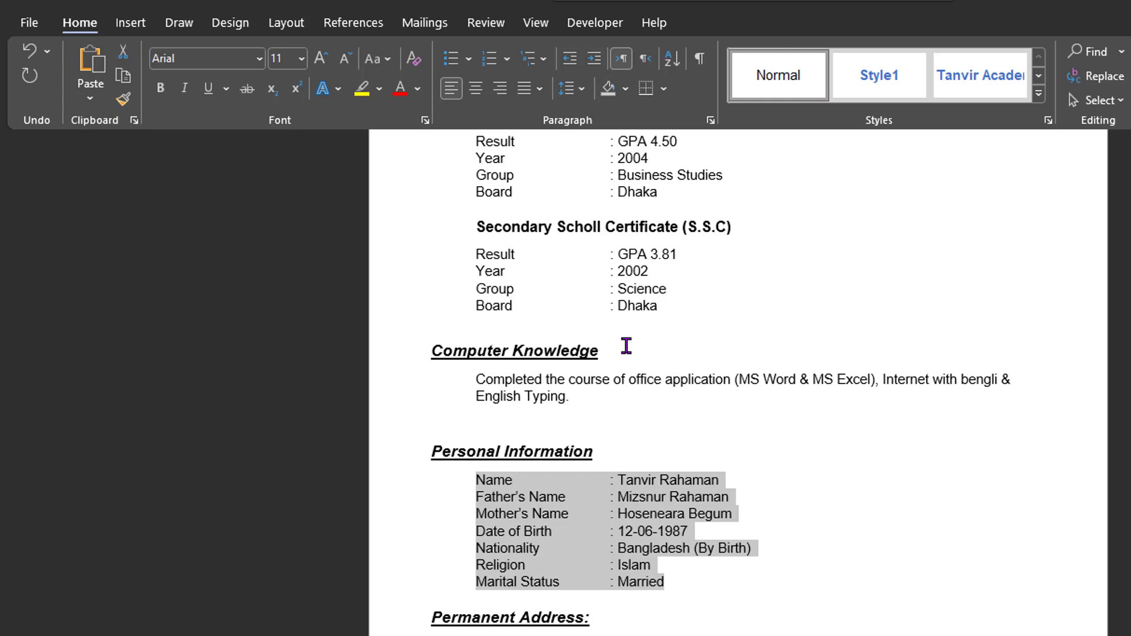
{"action": "left_click", "coordinate": [626, 308]}
- Remove the space after paragraph between the two Permanent Address lines
{"action": "scroll", "coordinate": [654, 605], "scroll_direction": "down", "scroll_amount": 2}
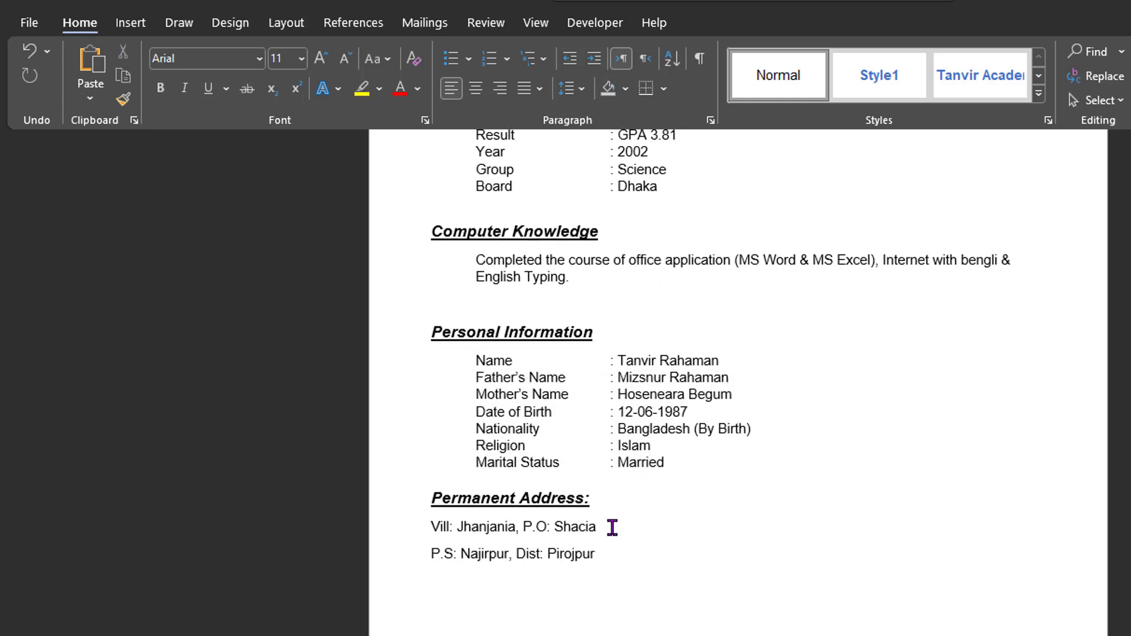
{"action": "left_click_drag", "start_coordinate": [560, 548], "coordinate": [428, 535]}
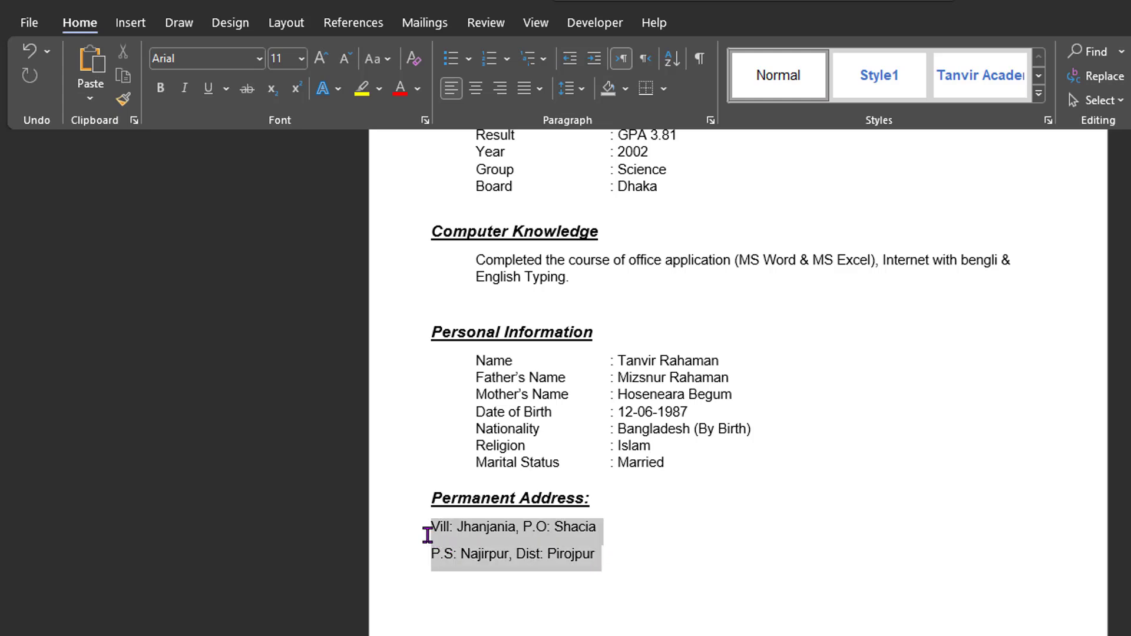
{"action": "scroll", "coordinate": [500, 604], "scroll_direction": "down", "scroll_amount": 2}
{"action": "scroll", "coordinate": [334, 142], "scroll_direction": "up", "scroll_amount": 1}
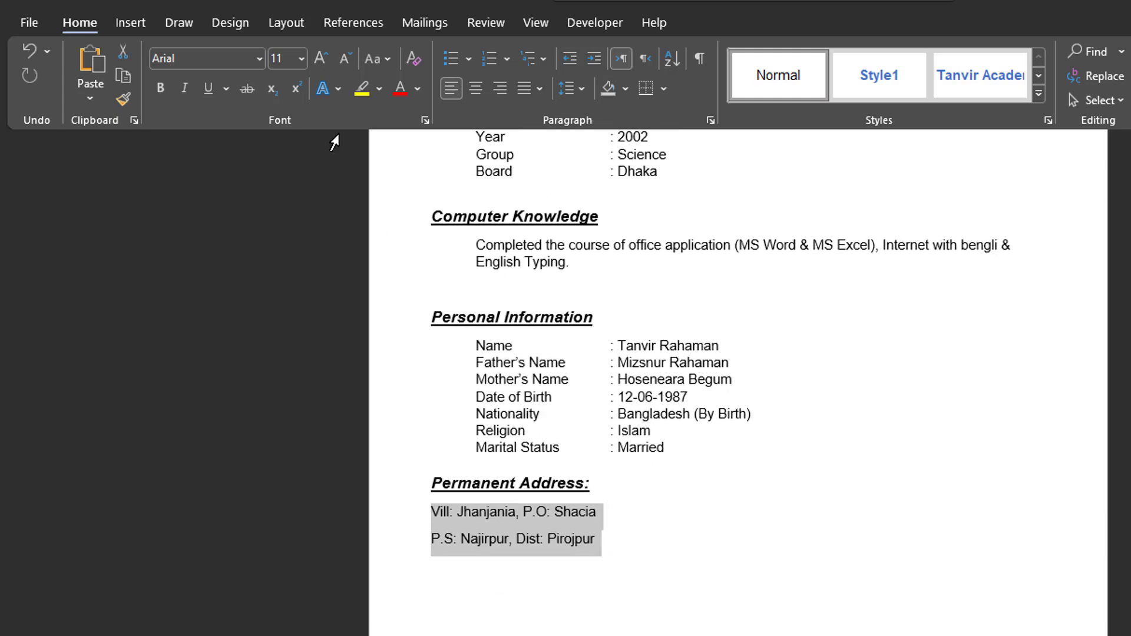
{"action": "left_click", "coordinate": [568, 88]}
{"action": "left_click", "coordinate": [602, 336]}
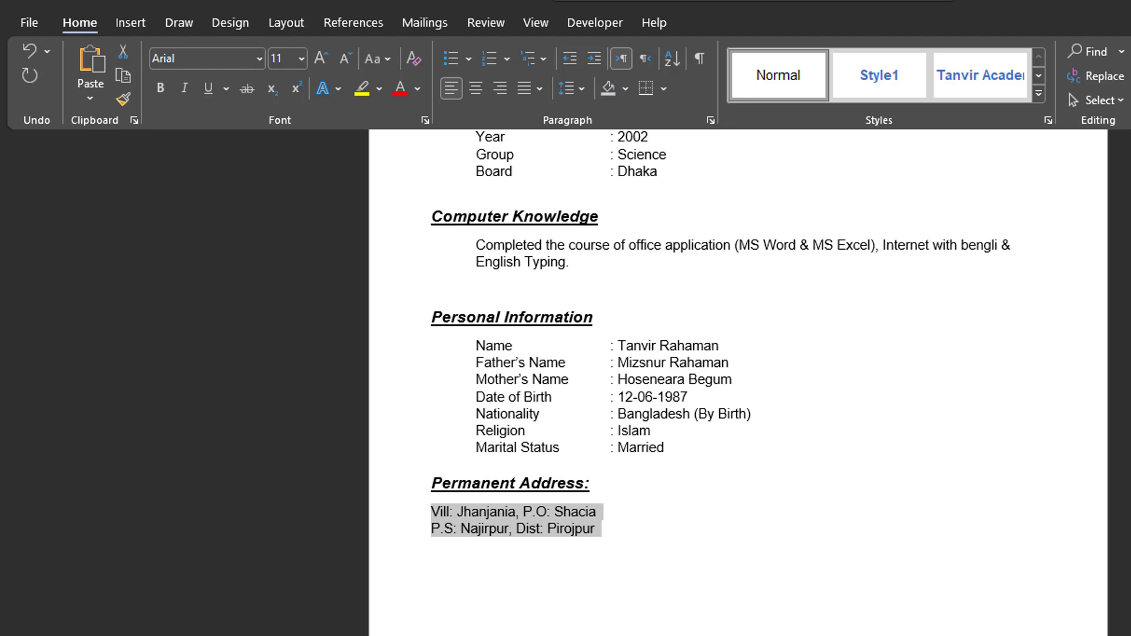
- Indent the Permanent Address lines with Tab to match the other sections
{"action": "key", "text": "Tab"}
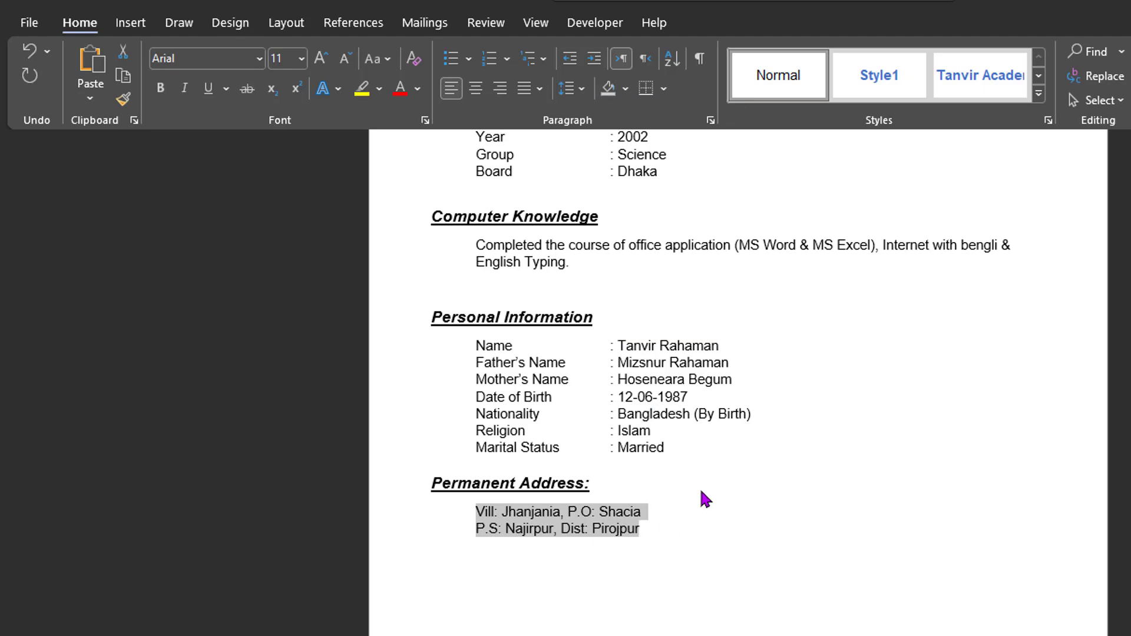
{"action": "left_click", "coordinate": [699, 541]}
{"action": "scroll", "coordinate": [698, 541], "scroll_direction": "down", "scroll_amount": 3}
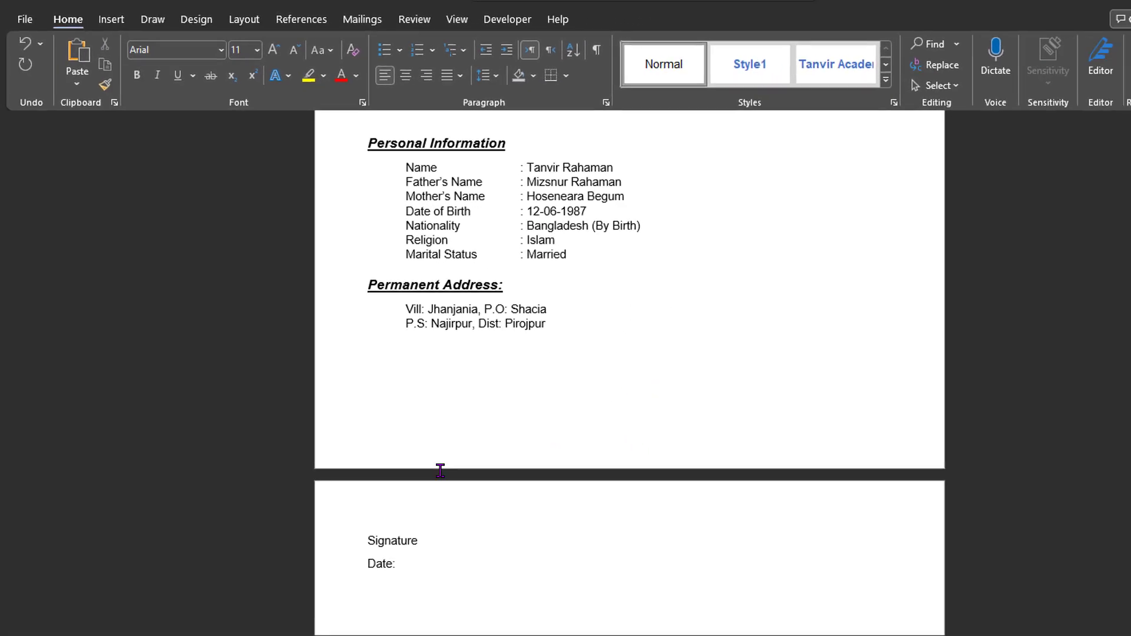
- Select the Signature and Date lines and open their line spacing options
{"action": "left_click", "coordinate": [410, 564]}
{"action": "left_click_drag", "start_coordinate": [411, 564], "coordinate": [364, 538]}
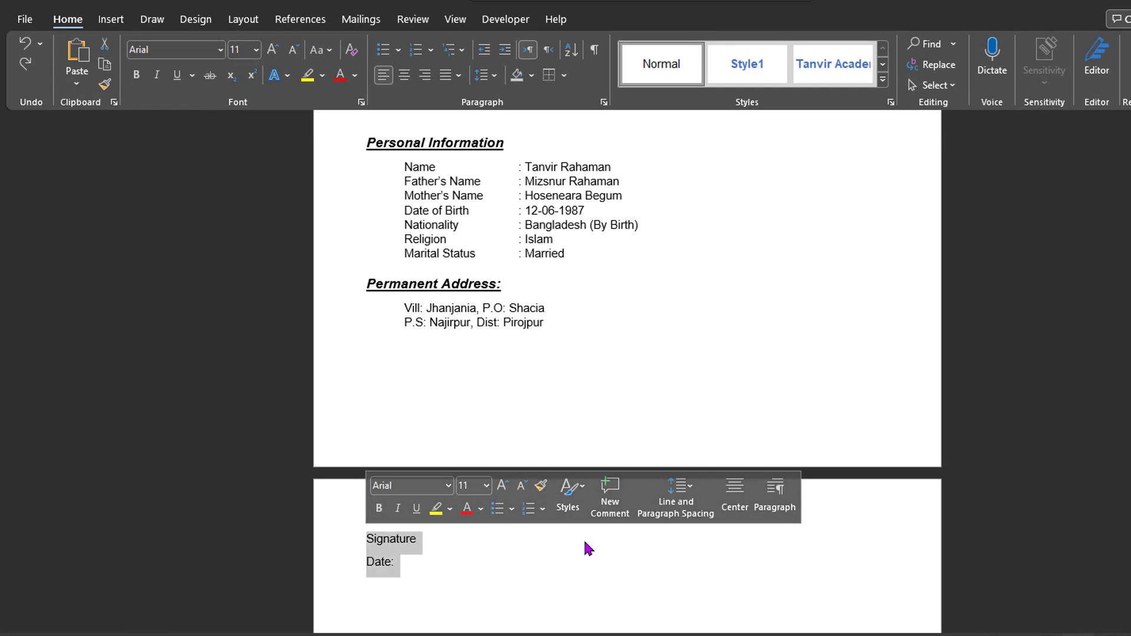
{"action": "left_click", "coordinate": [482, 75]}
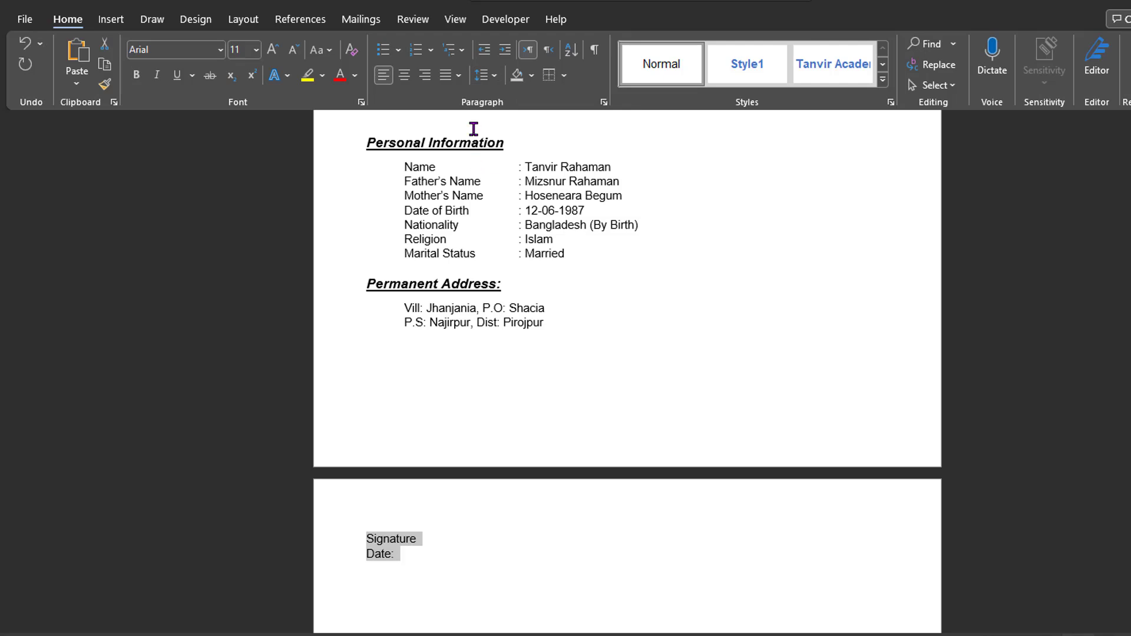
- Convert the Signature and Date lines into a table
{"action": "left_click", "coordinate": [112, 20]}
{"action": "left_click", "coordinate": [127, 70]}
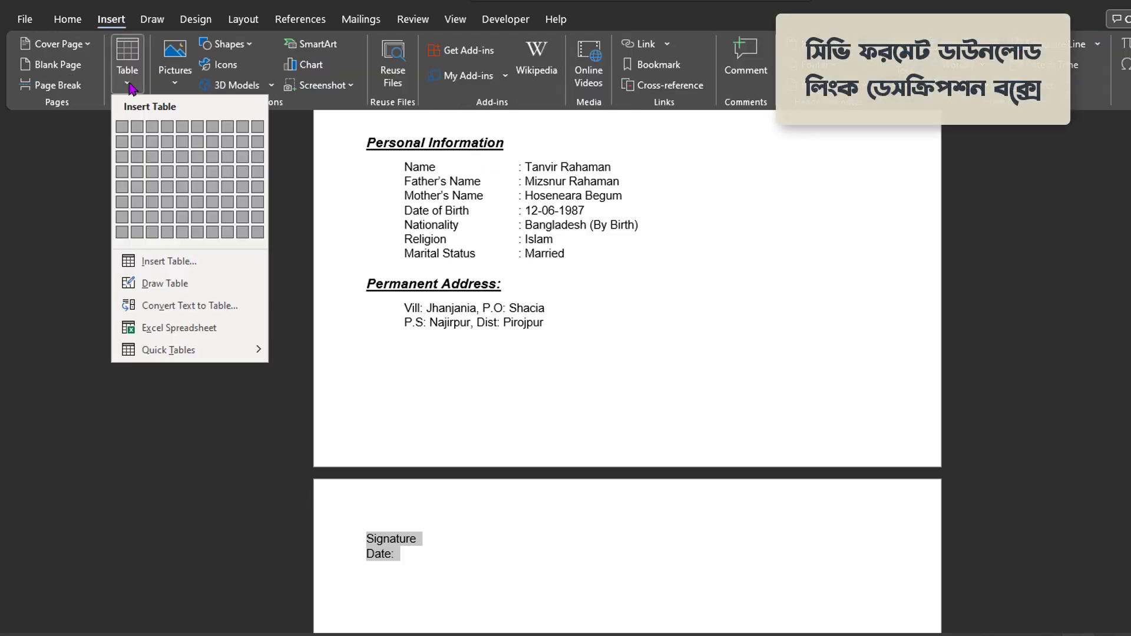
{"action": "left_click", "coordinate": [152, 263]}
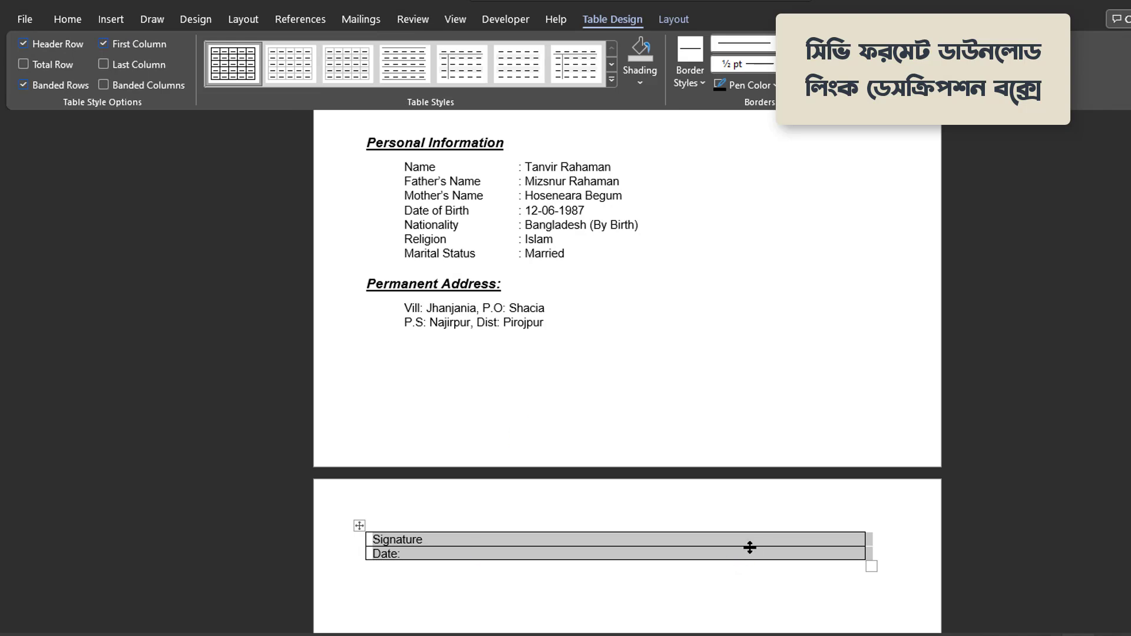
- Add a second column to the table and narrow the first column to fit the labels
{"action": "left_click", "coordinate": [431, 545]}
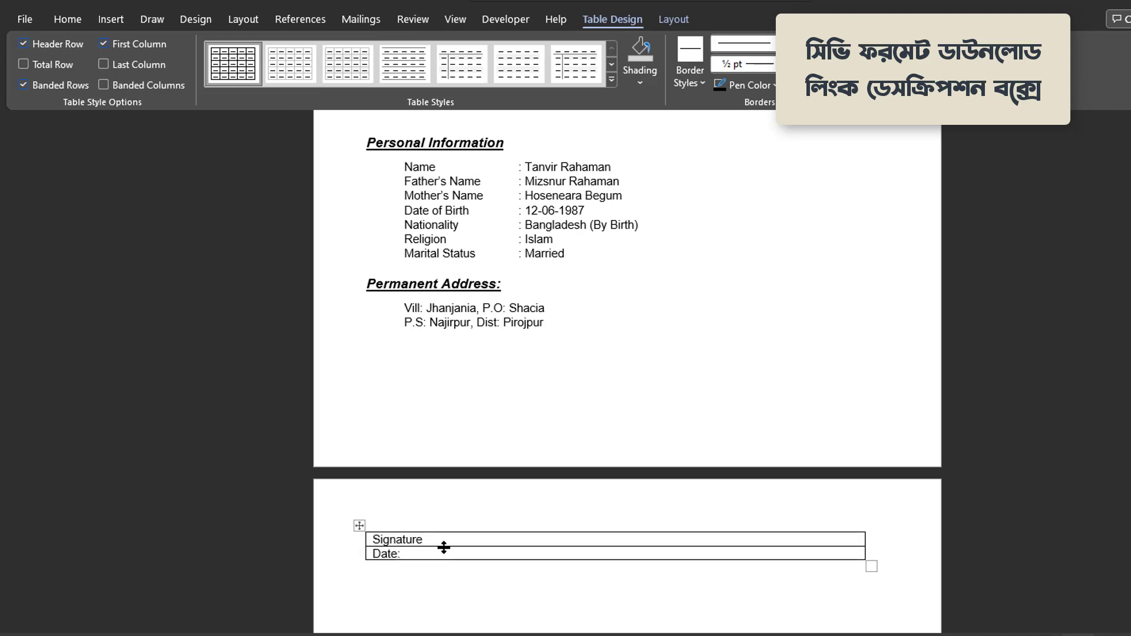
{"action": "left_click", "coordinate": [866, 525]}
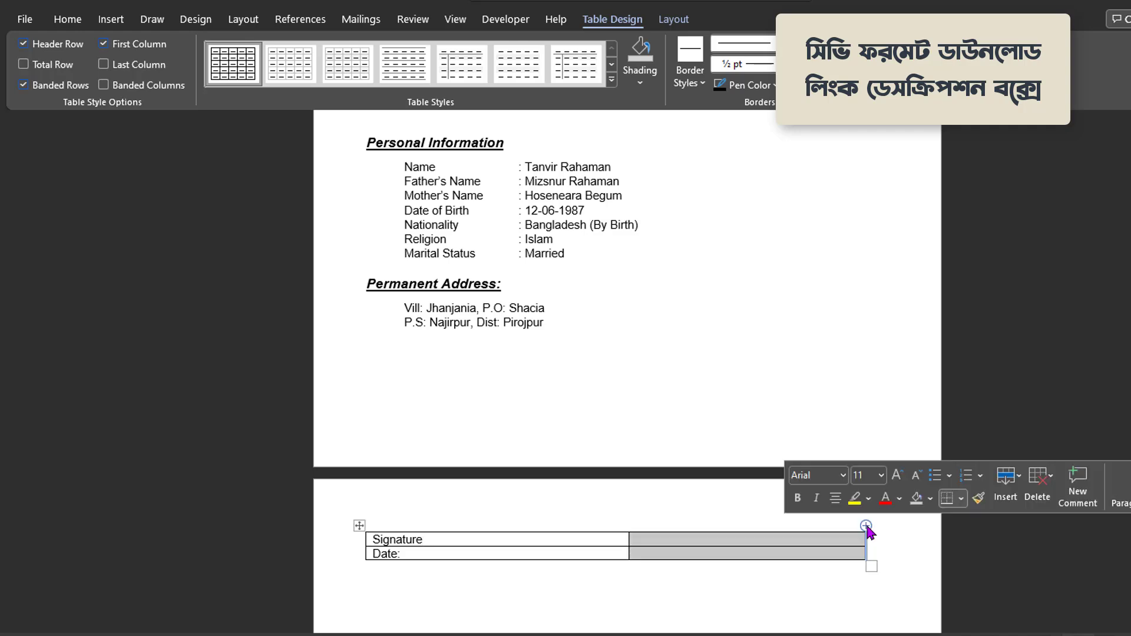
{"action": "left_click", "coordinate": [621, 551]}
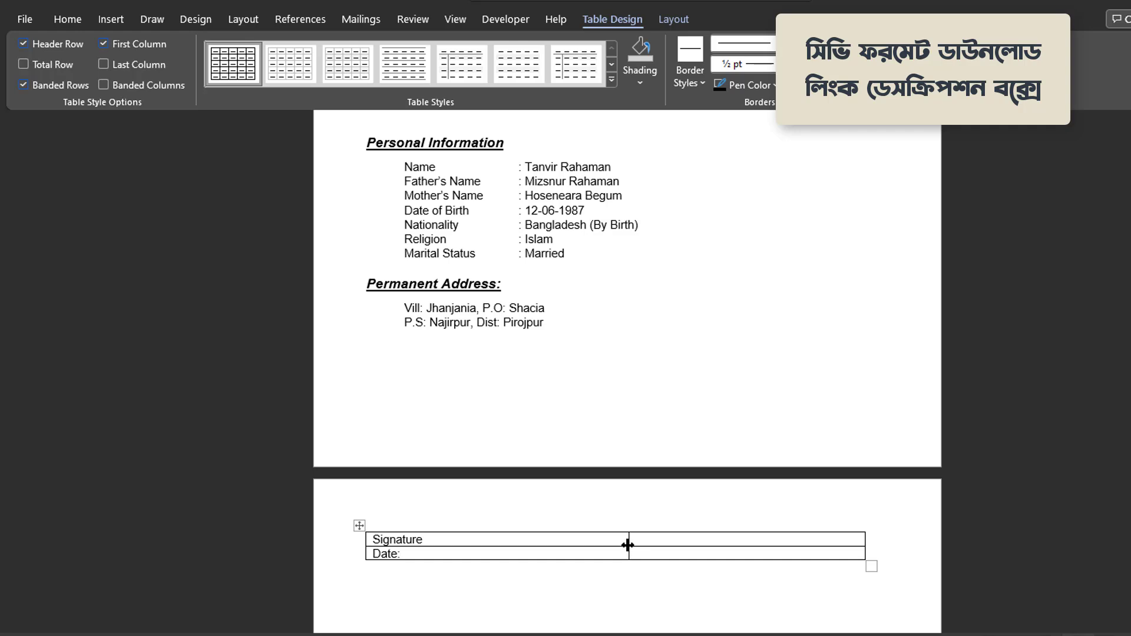
{"action": "left_click_drag", "start_coordinate": [627, 546], "coordinate": [433, 543]}
{"action": "left_click", "coordinate": [358, 525]}
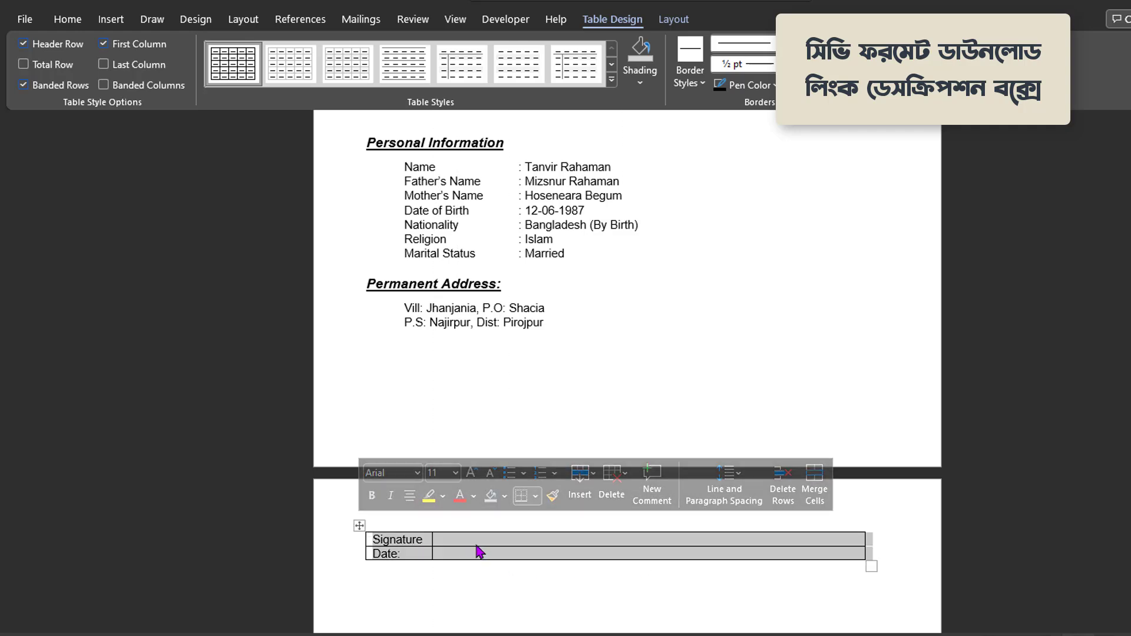
{"action": "left_click", "coordinate": [464, 539]}
{"action": "left_click", "coordinate": [482, 522]}
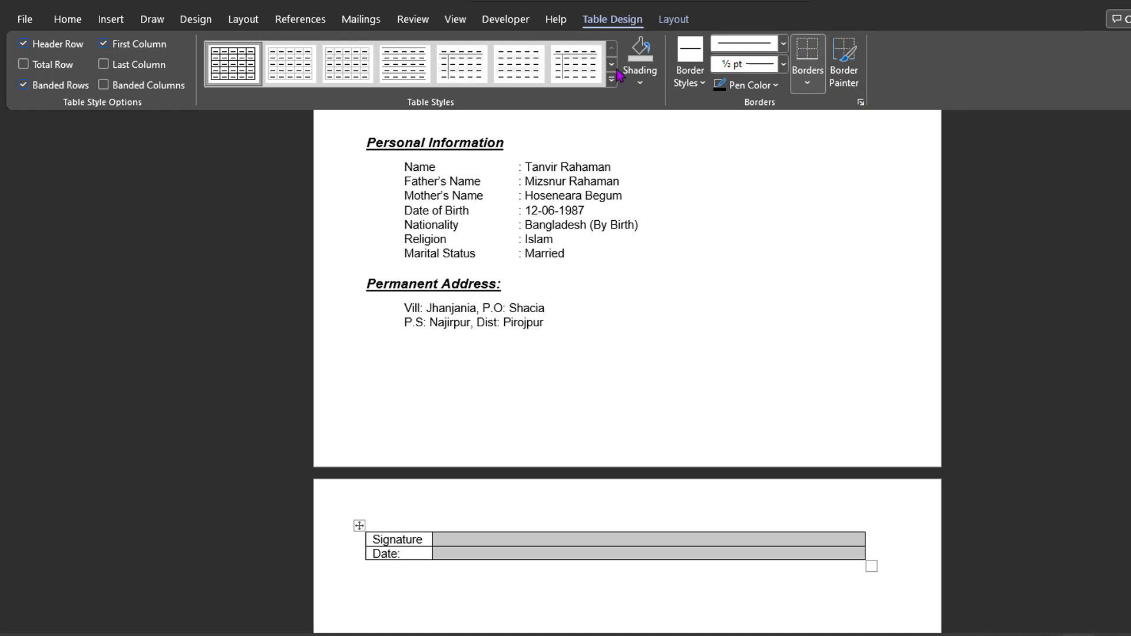
- Remove all borders from the Signature/Date table, keeping only a top border above Signature
{"action": "left_click", "coordinate": [808, 82]}
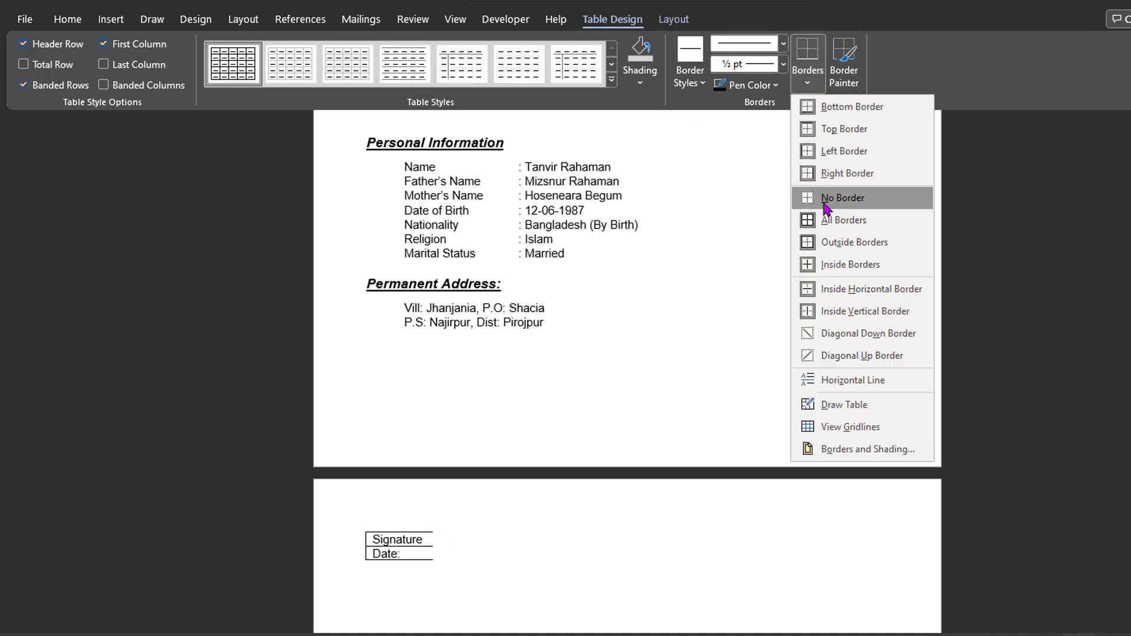
{"action": "left_click", "coordinate": [827, 206]}
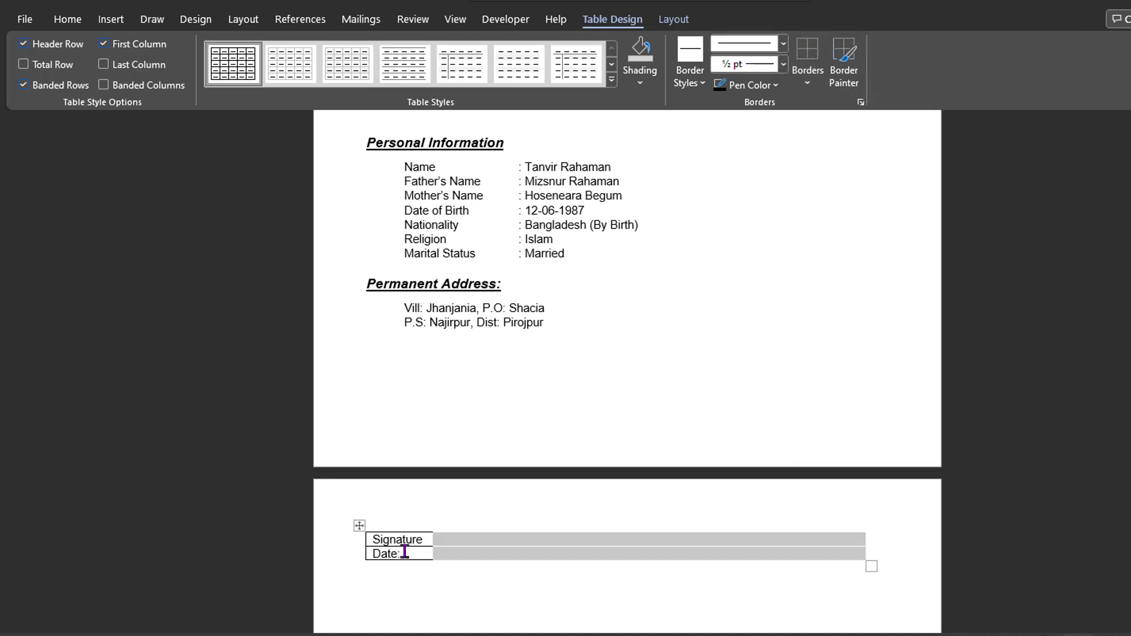
{"action": "left_click_drag", "start_coordinate": [404, 552], "coordinate": [366, 535]}
{"action": "left_click", "coordinate": [382, 517]}
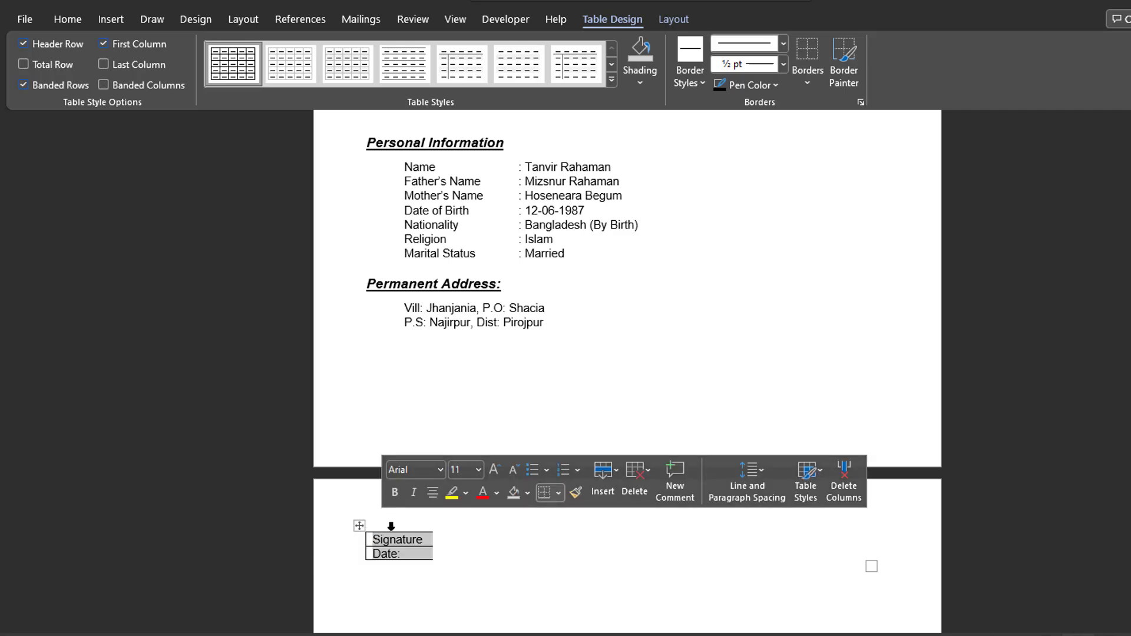
{"action": "left_click", "coordinate": [808, 83]}
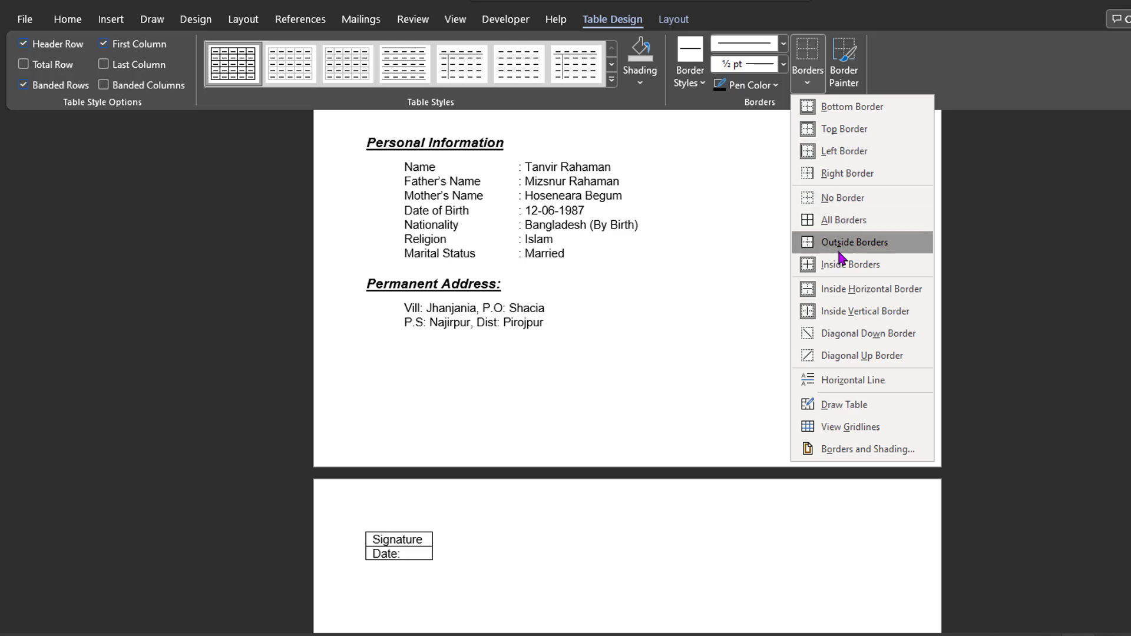
{"action": "left_click", "coordinate": [829, 198]}
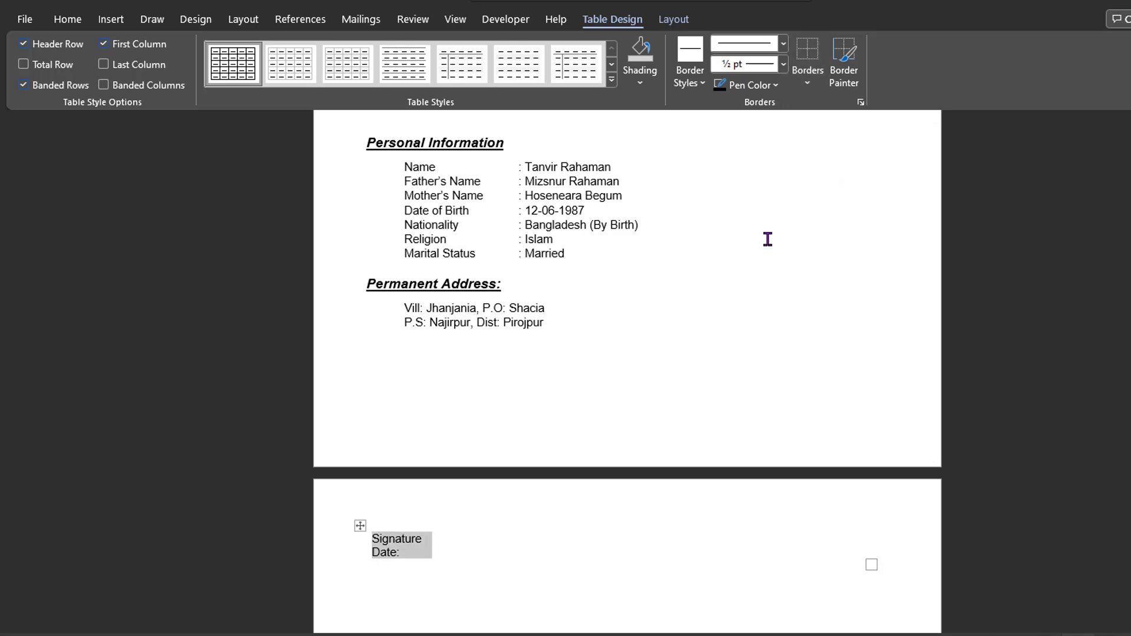
{"action": "left_click", "coordinate": [806, 86]}
{"action": "left_click", "coordinate": [833, 130]}
{"action": "left_click", "coordinate": [533, 554]}
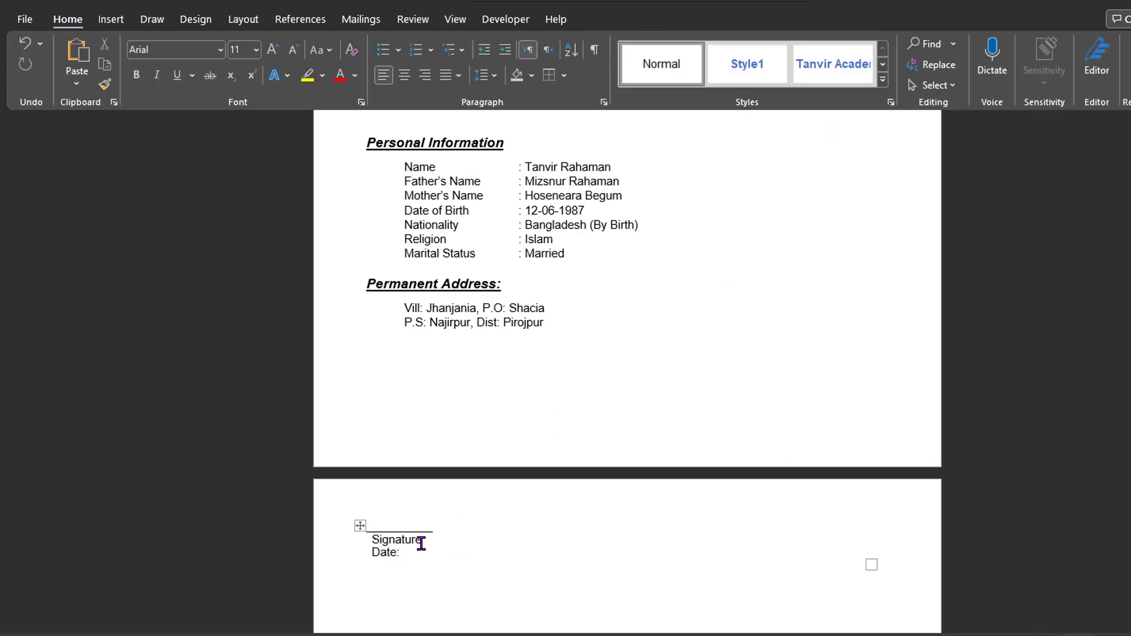
- Make the Signature and Date text bold
{"action": "left_click", "coordinate": [360, 526]}
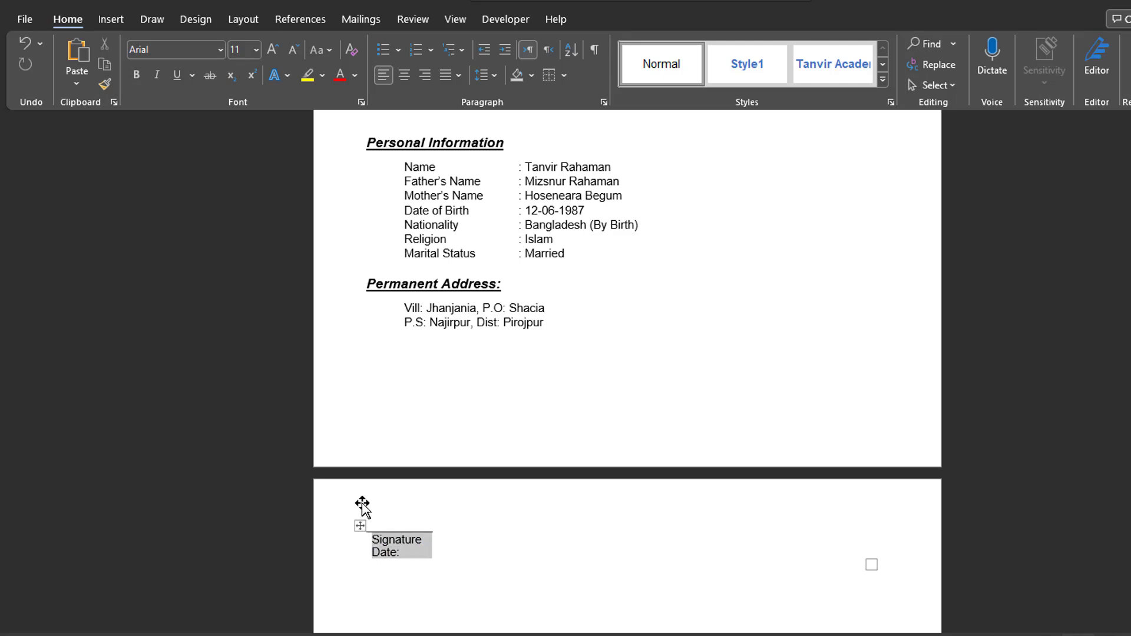
{"action": "left_click", "coordinate": [67, 19]}
{"action": "left_click", "coordinate": [136, 75]}
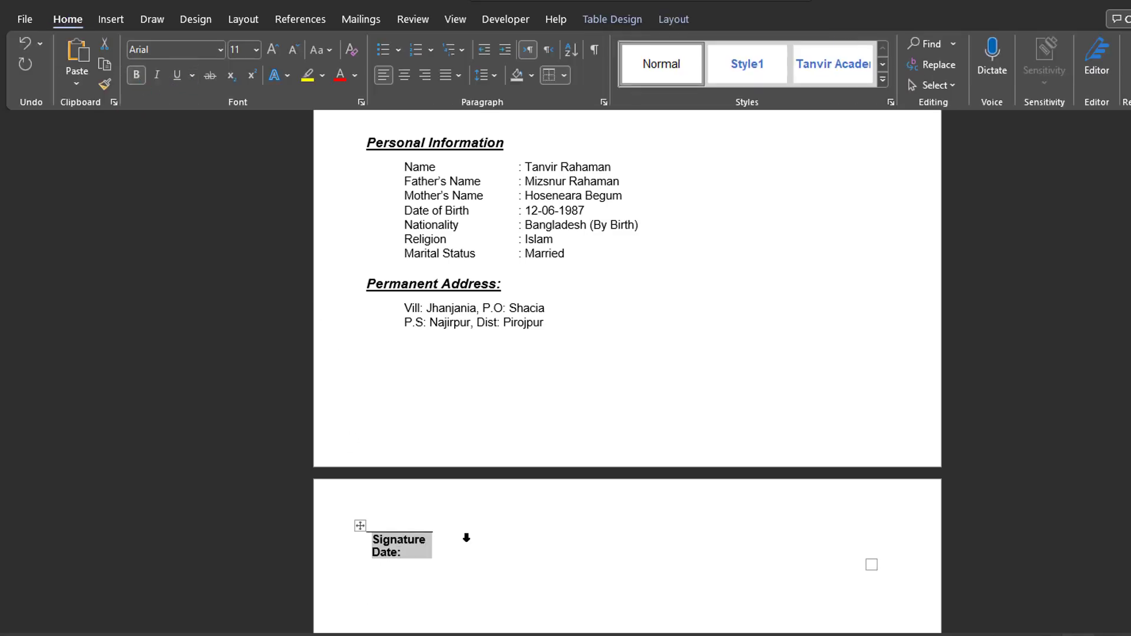
- Delete the empty line above the Personal Information heading
{"action": "left_click", "coordinate": [452, 551]}
{"action": "scroll", "coordinate": [558, 457], "scroll_direction": "up", "scroll_amount": 4}
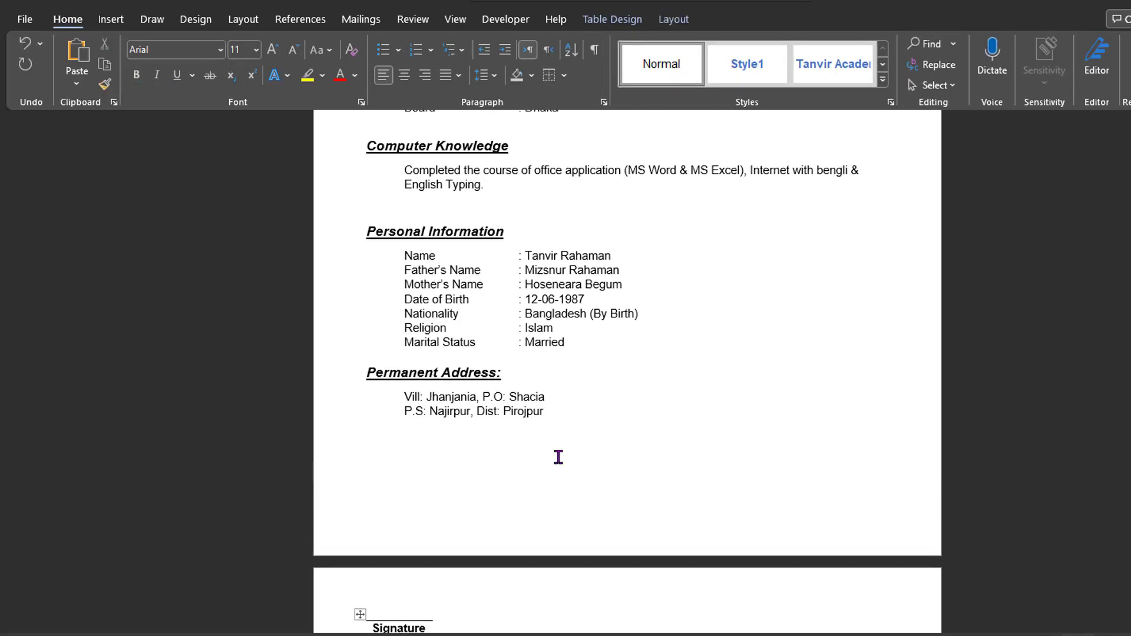
{"action": "scroll", "coordinate": [558, 457], "scroll_direction": "up", "scroll_amount": 6}
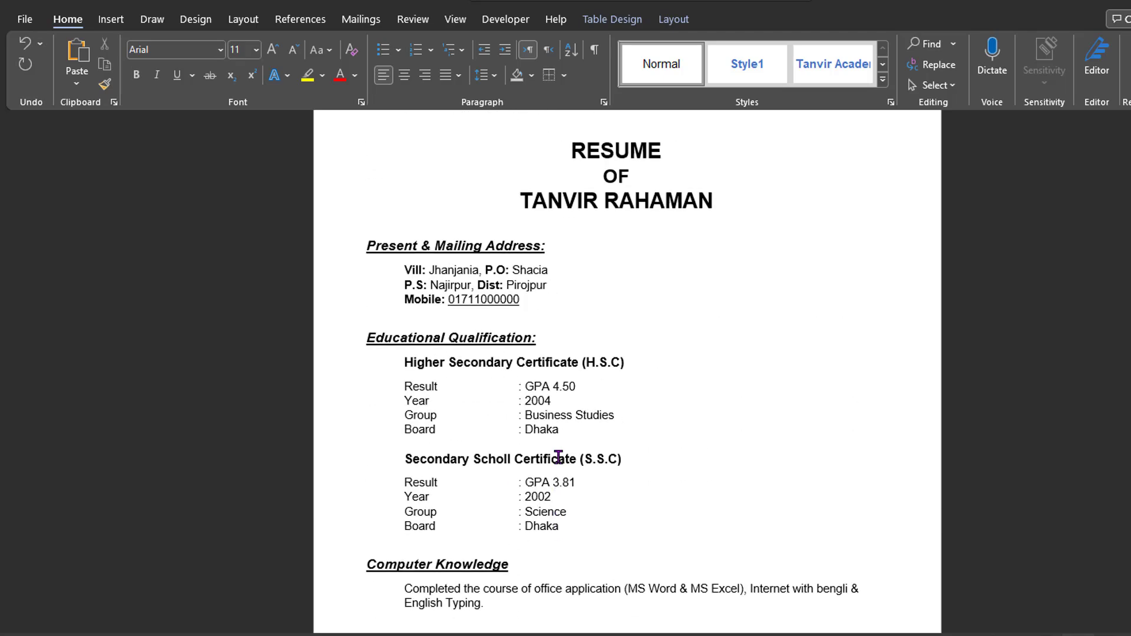
{"action": "scroll", "coordinate": [558, 458], "scroll_direction": "down", "scroll_amount": 5}
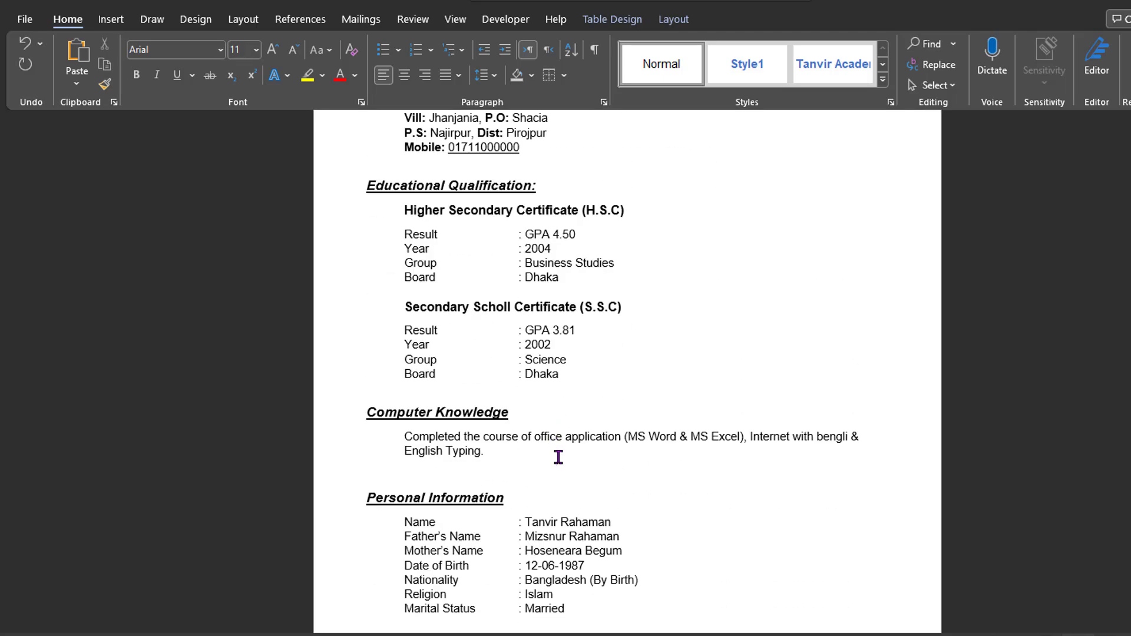
{"action": "left_click", "coordinate": [497, 414]}
{"action": "key", "text": "Up"}
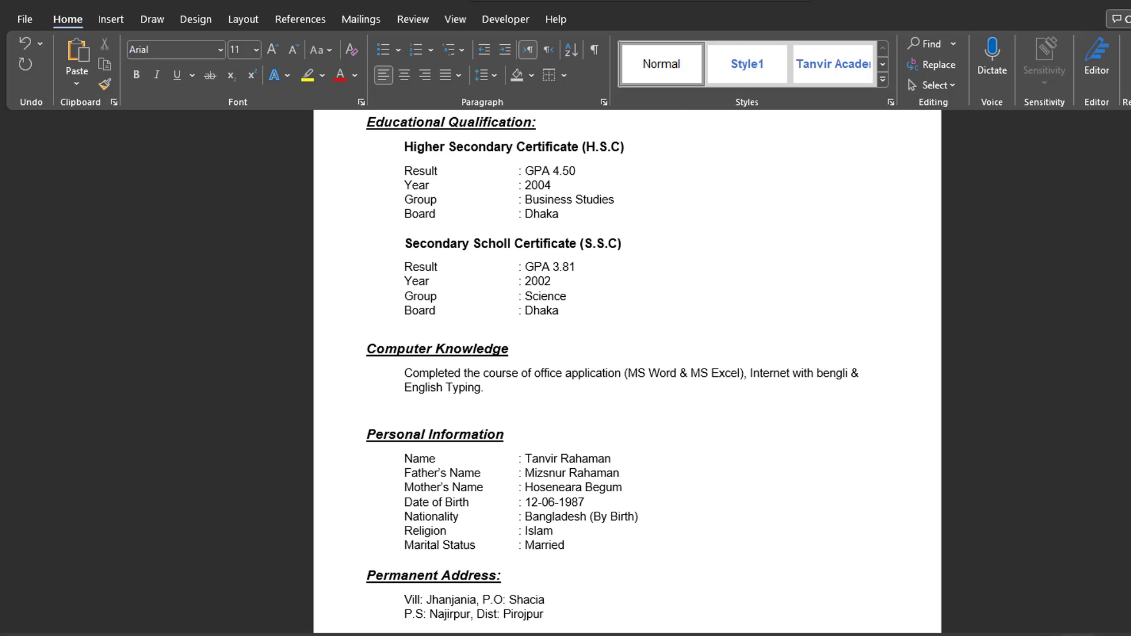
{"action": "key", "text": "BackSpace"}
- Delete the extra blank line above the Computer Knowledge heading
{"action": "scroll", "coordinate": [563, 415], "scroll_direction": "down", "scroll_amount": 2}
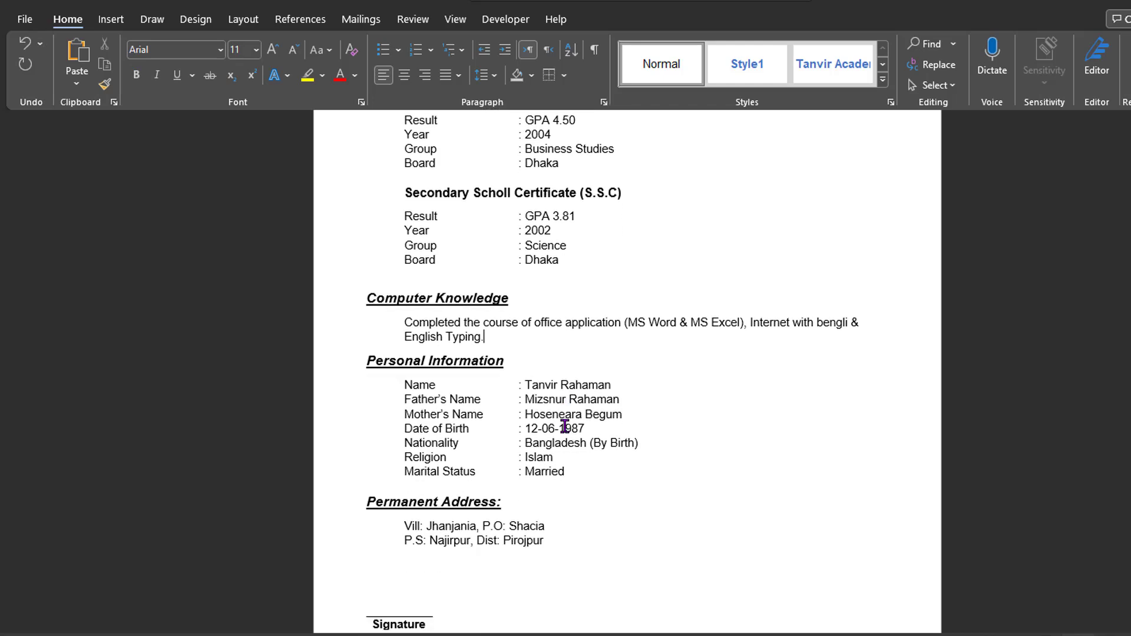
{"action": "left_click", "coordinate": [511, 280]}
{"action": "key", "text": "BackSpace"}
{"action": "key", "text": "Return"}
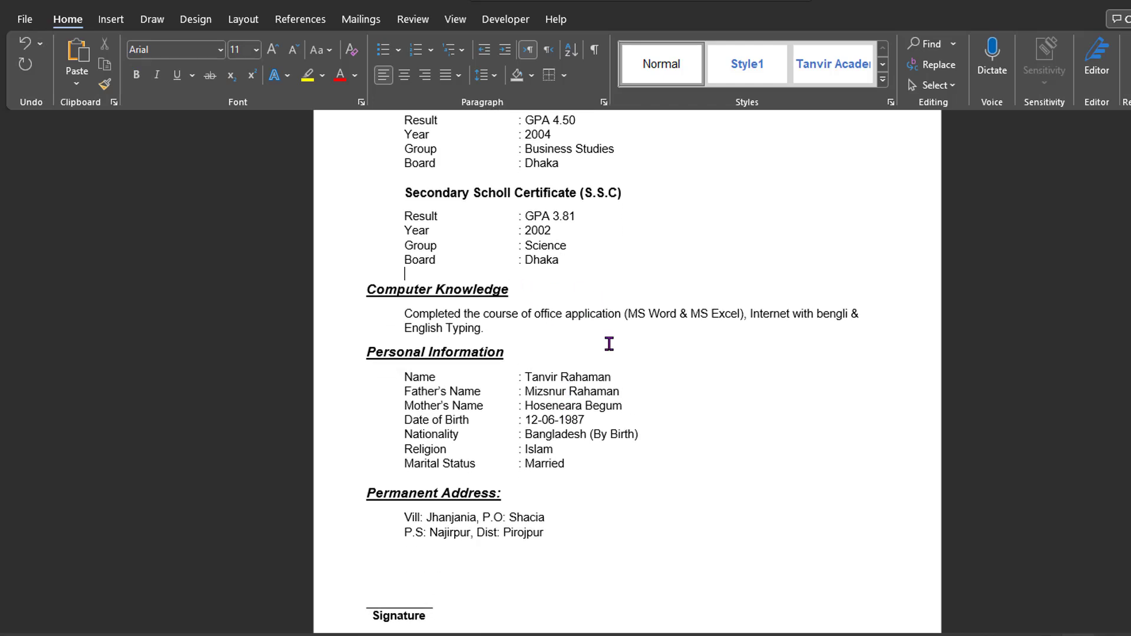
{"action": "scroll", "coordinate": [610, 384], "scroll_direction": "down", "scroll_amount": 2}
{"action": "scroll", "coordinate": [571, 427], "scroll_direction": "down", "scroll_amount": 4}
{"action": "scroll", "coordinate": [591, 461], "scroll_direction": "down", "scroll_amount": 4}
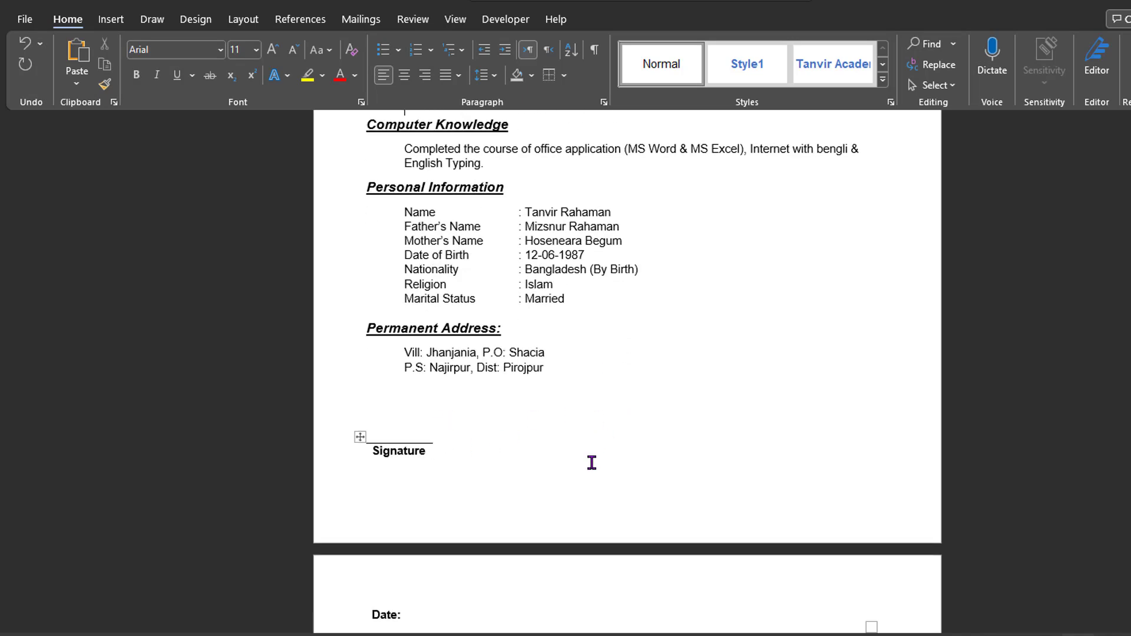
{"action": "scroll", "coordinate": [592, 463], "scroll_direction": "up", "scroll_amount": 16}
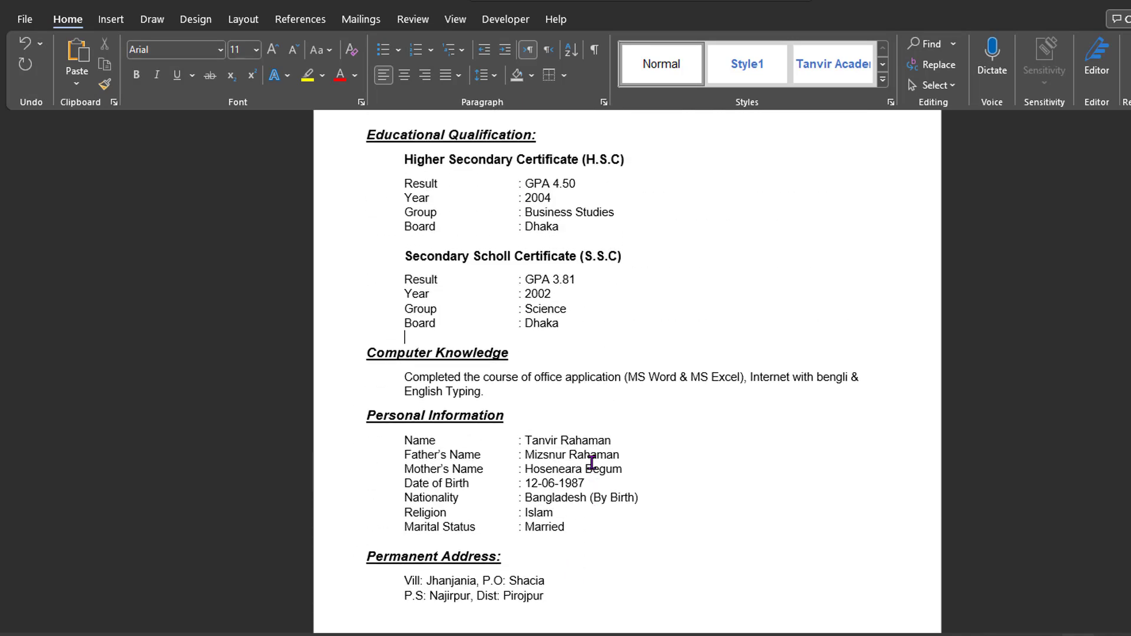
{"action": "scroll", "coordinate": [591, 462], "scroll_direction": "up", "scroll_amount": 6}
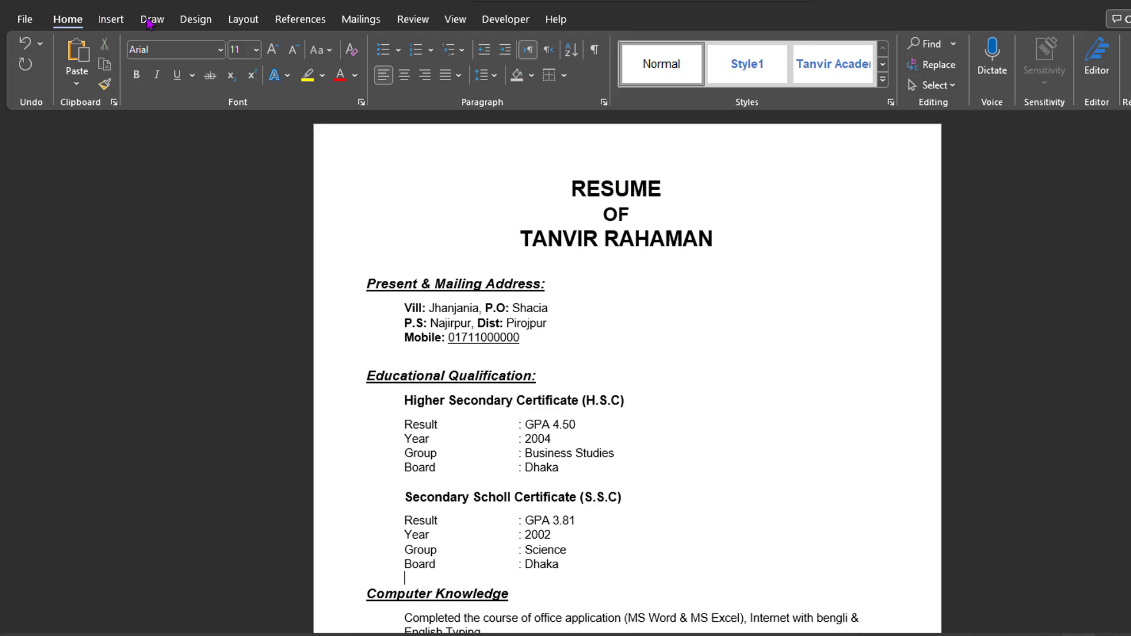
- Set the bottom page margin to 0.7" in Custom Margins
{"action": "left_click", "coordinate": [239, 20]}
{"action": "left_click", "coordinate": [34, 71]}
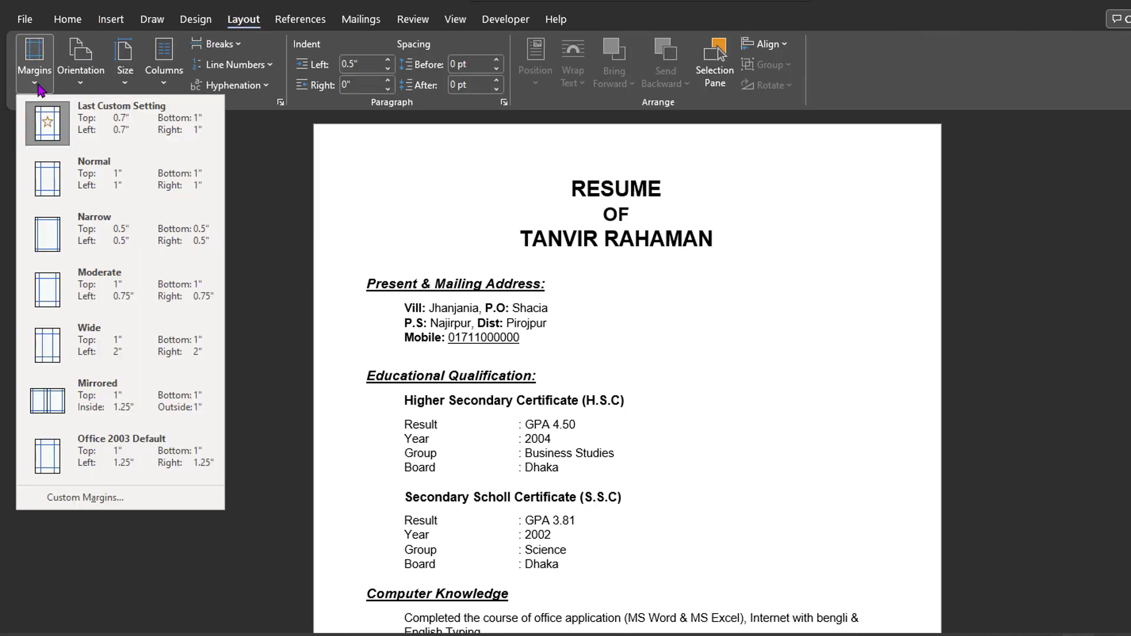
{"action": "left_click", "coordinate": [104, 498]}
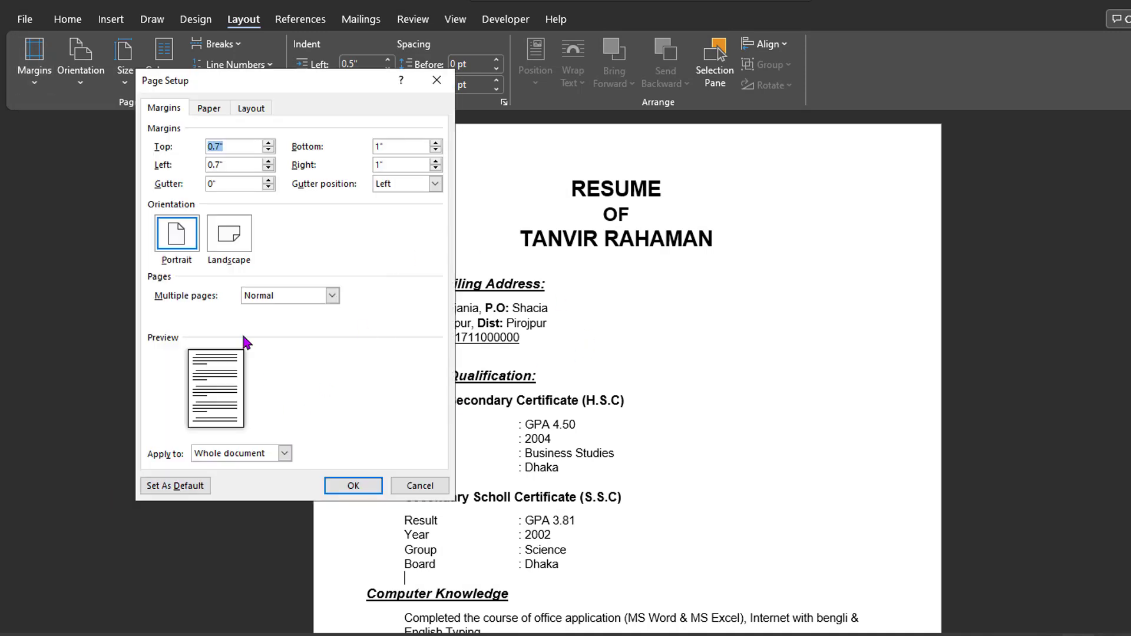
{"action": "left_click", "coordinate": [435, 150]}
{"action": "left_click", "coordinate": [436, 150]}
{"action": "left_click", "coordinate": [435, 150]}
{"action": "left_click", "coordinate": [361, 487]}
{"action": "scroll", "coordinate": [450, 480], "scroll_direction": "down", "scroll_amount": 9}
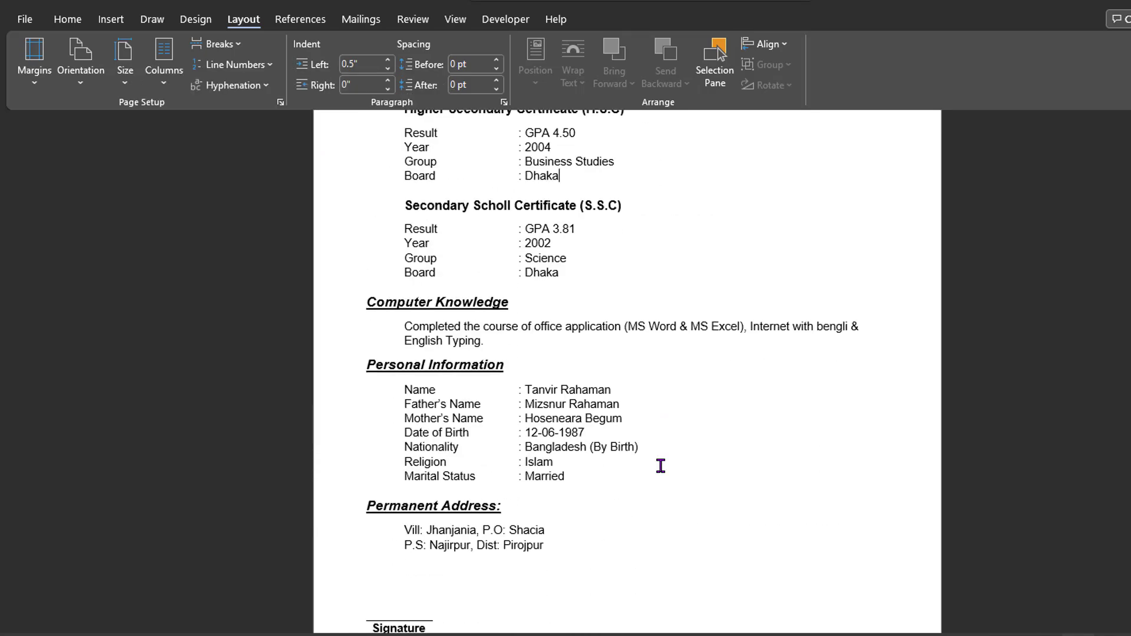
{"action": "scroll", "coordinate": [522, 523], "scroll_direction": "up", "scroll_amount": 3}
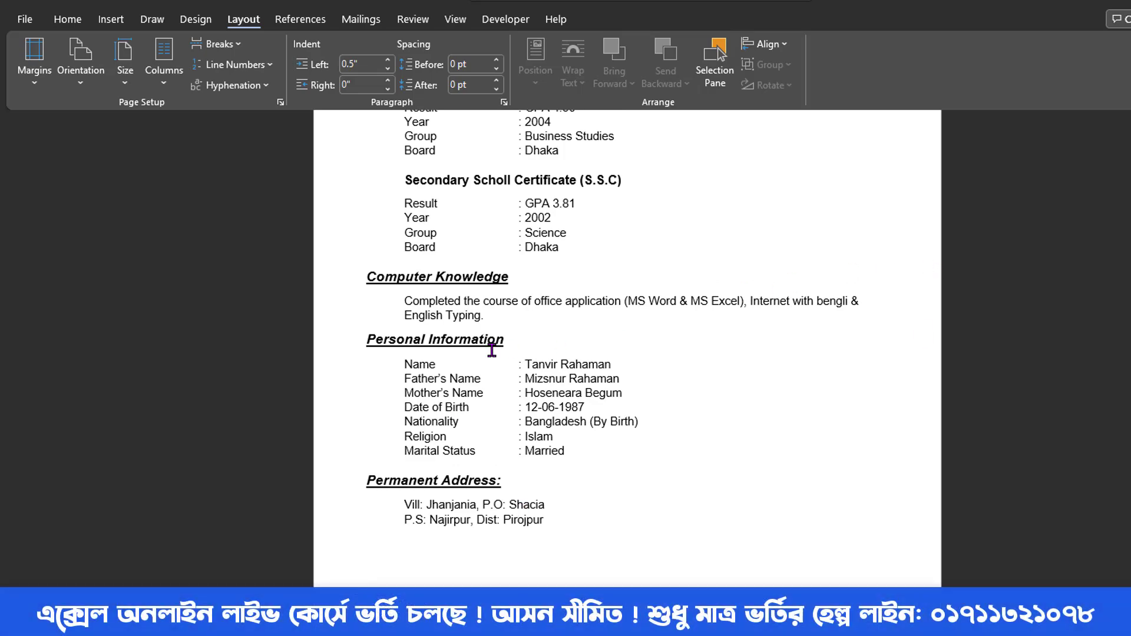
{"action": "scroll", "coordinate": [369, 350], "scroll_direction": "up", "scroll_amount": 12}
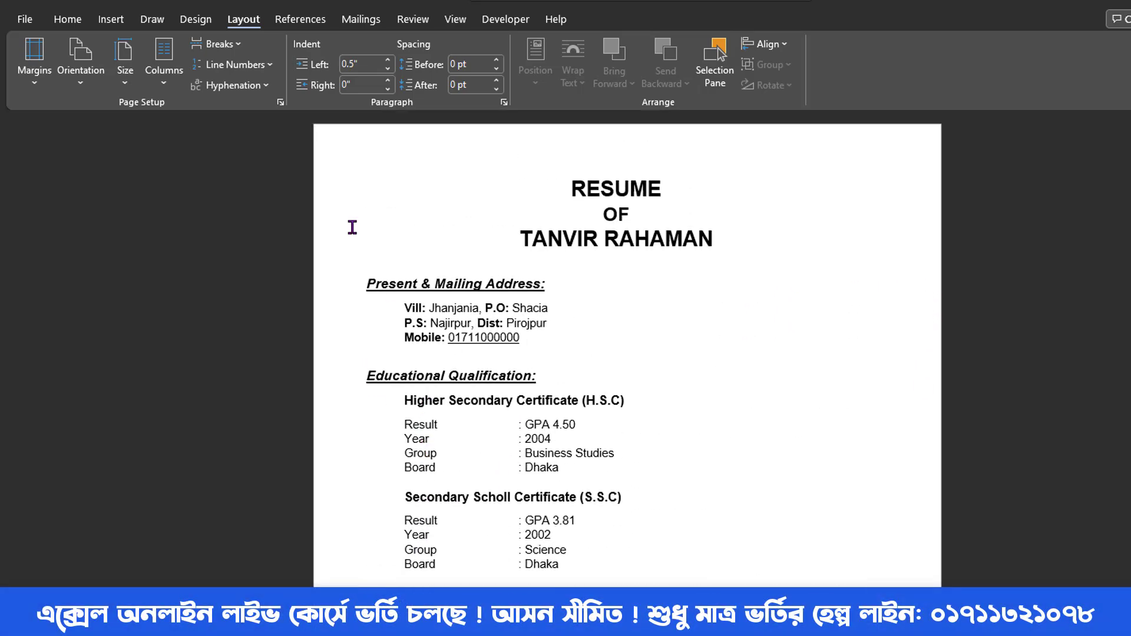
- Set the left margin to 1" and view the resume in print preview
{"action": "left_click", "coordinate": [34, 59]}
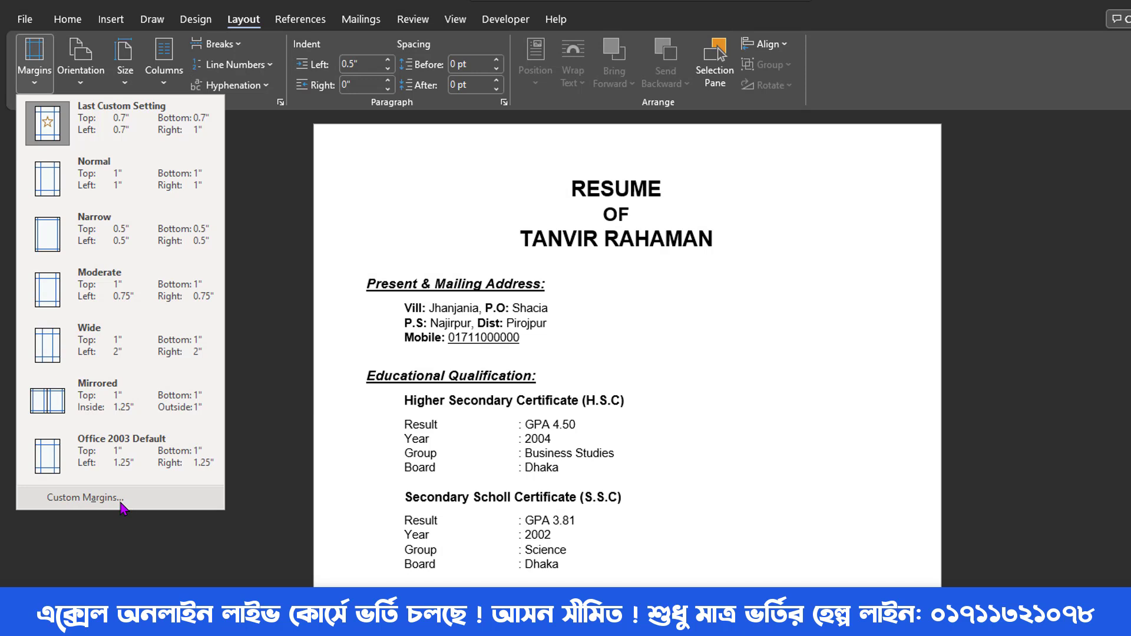
{"action": "left_click", "coordinate": [53, 501]}
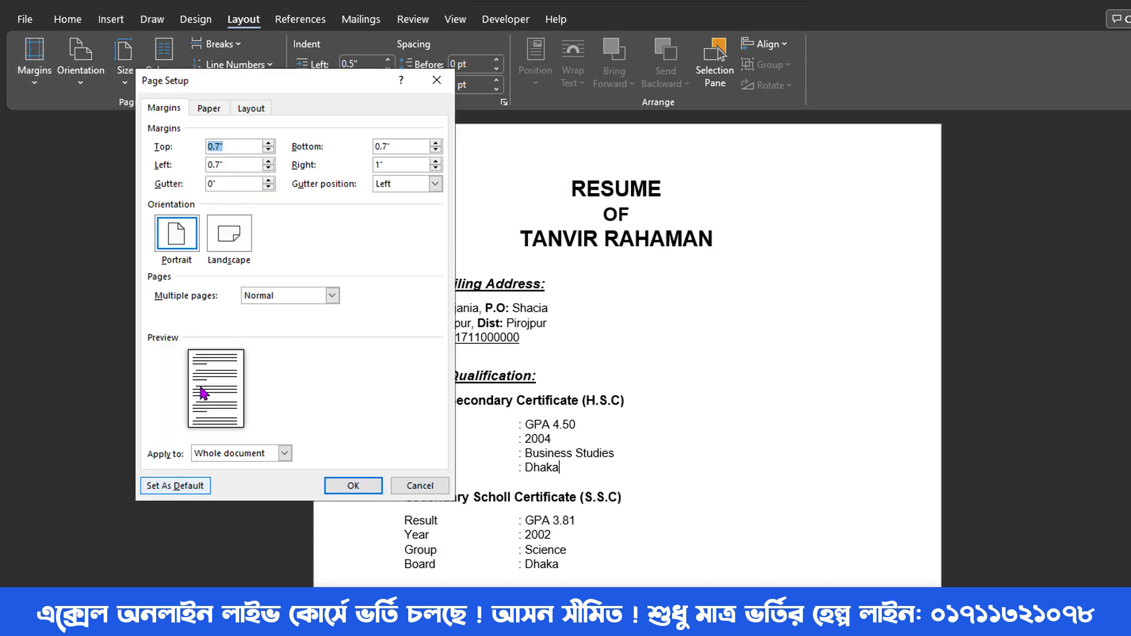
{"action": "left_click", "coordinate": [270, 162]}
{"action": "left_click", "coordinate": [270, 163]}
{"action": "left_click", "coordinate": [354, 486]}
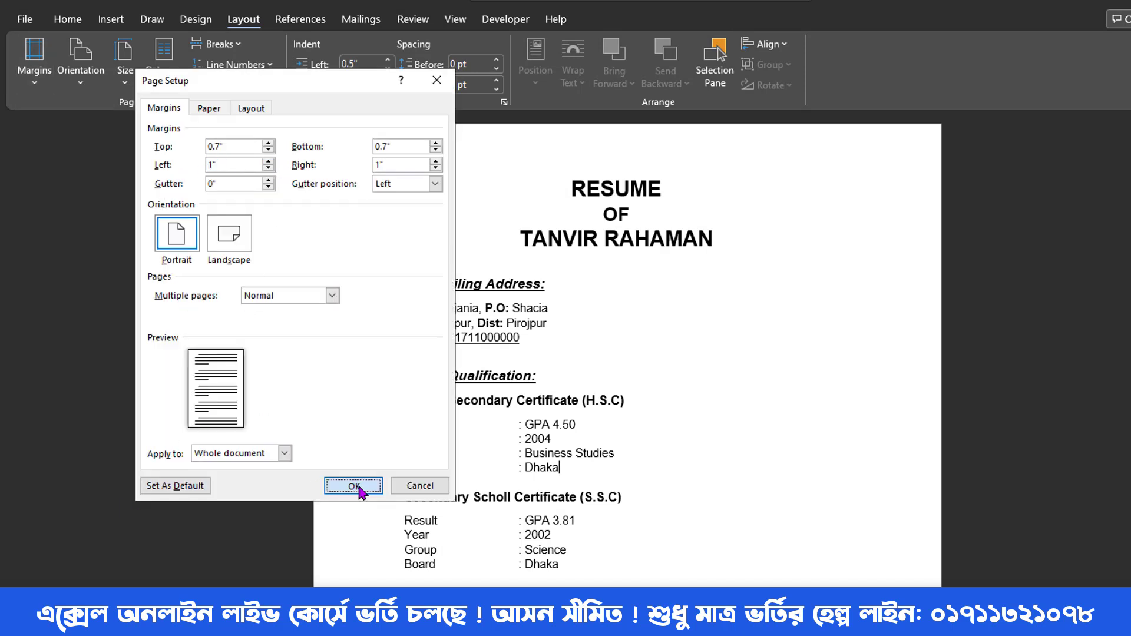
{"action": "scroll", "coordinate": [828, 514], "scroll_direction": "down", "scroll_amount": 2}
{"action": "scroll", "coordinate": [828, 514], "scroll_direction": "down", "scroll_amount": 4}
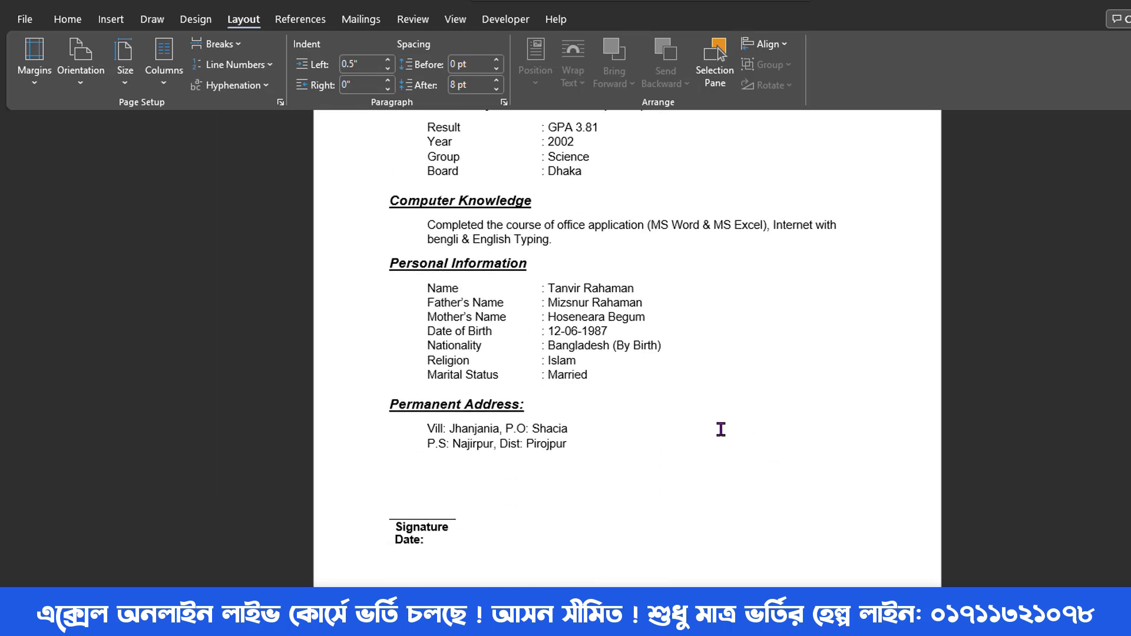
{"action": "key", "text": "ctrl+p"}
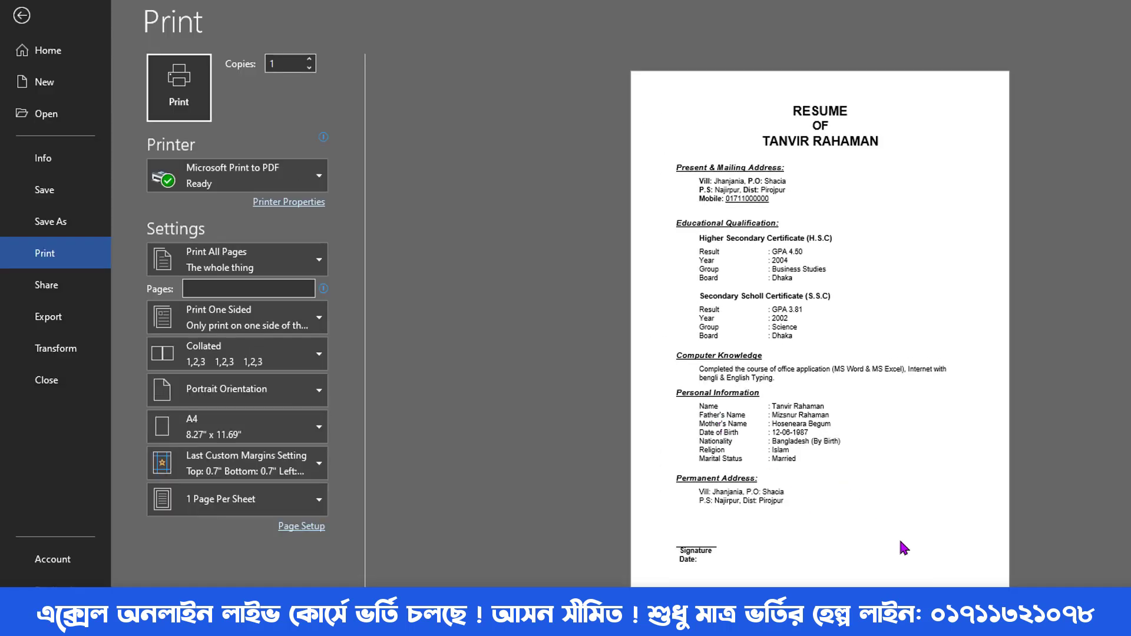